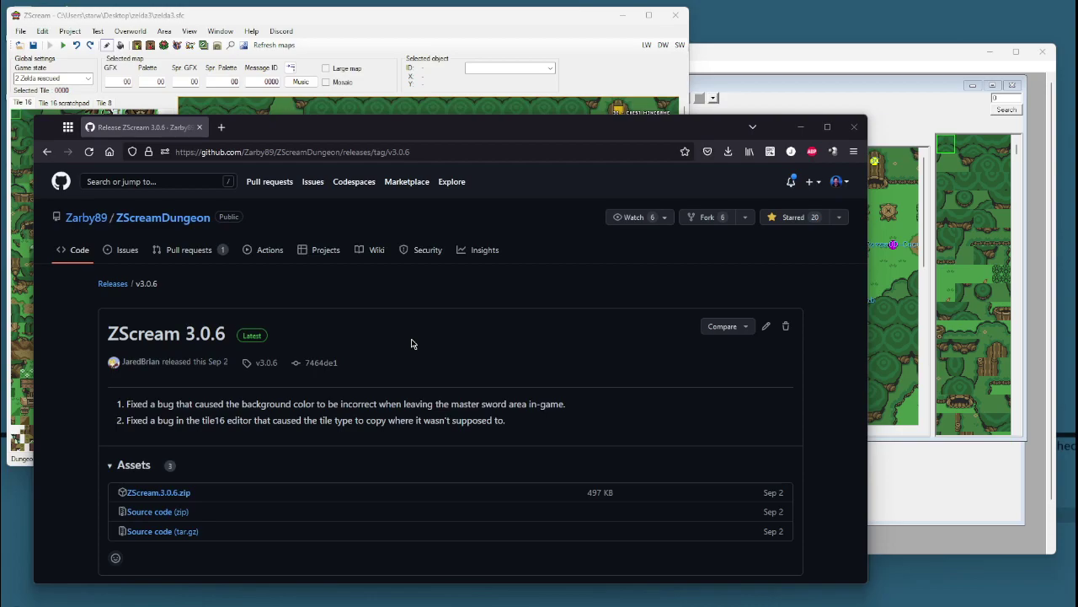
View Area 00 in the Hyrule Magic window and the ZScream 3.0.6 release page in the browser.
click(756, 74)
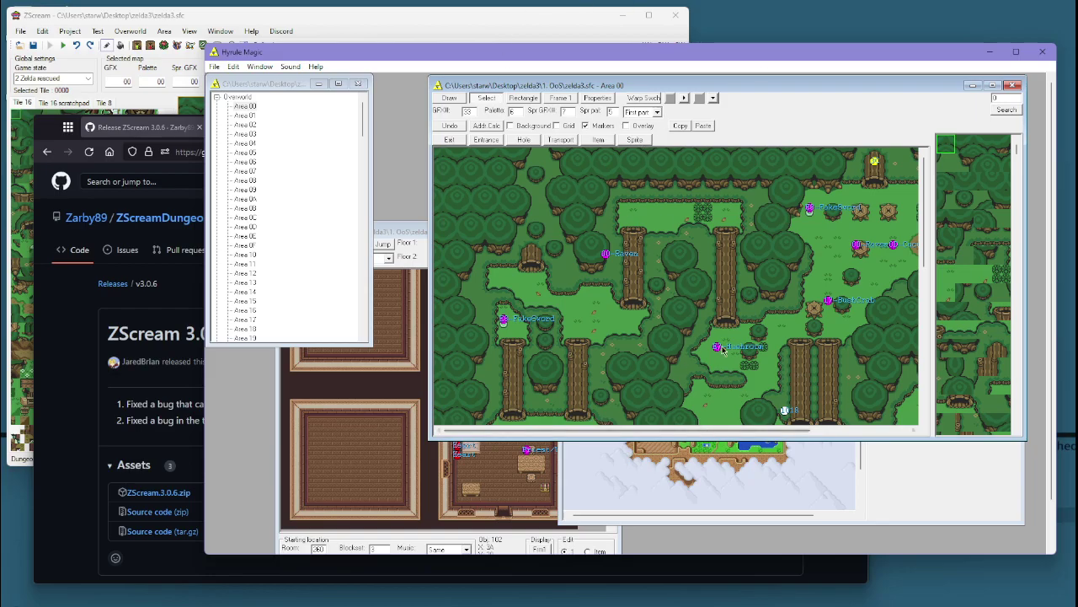
drag(924, 249, 925, 195)
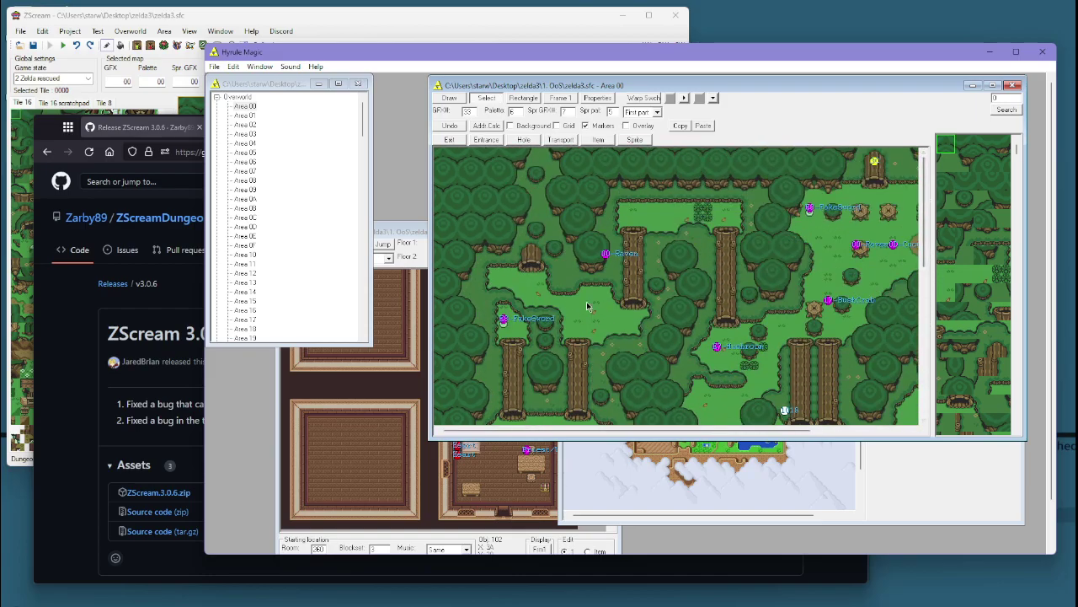
click(67, 304)
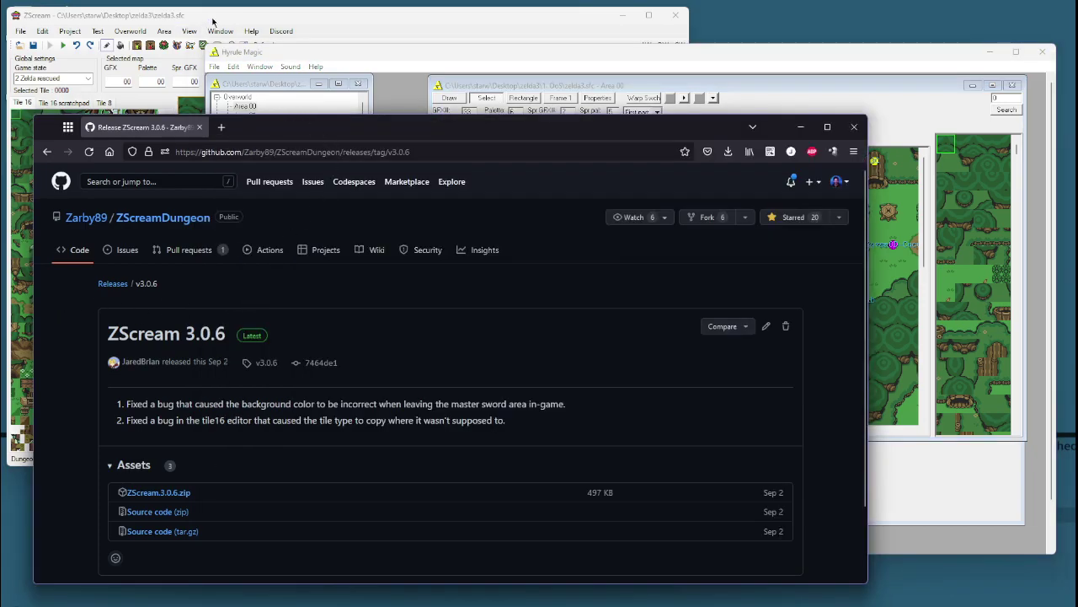
Switch to ZScream and enlarge its window to show more of the overworld map.
click(336, 24)
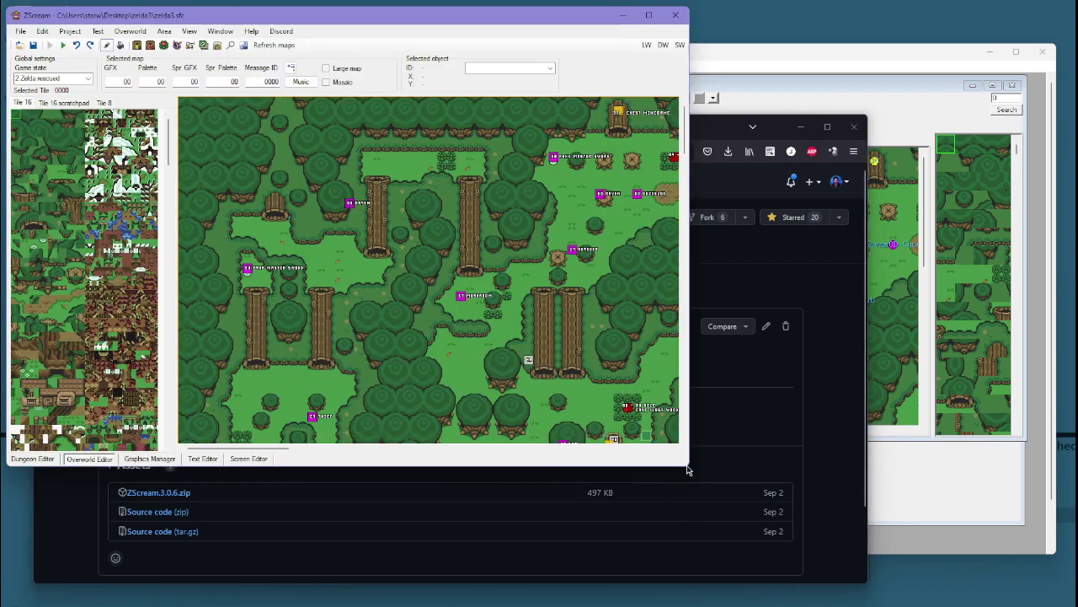
drag(689, 466, 887, 585)
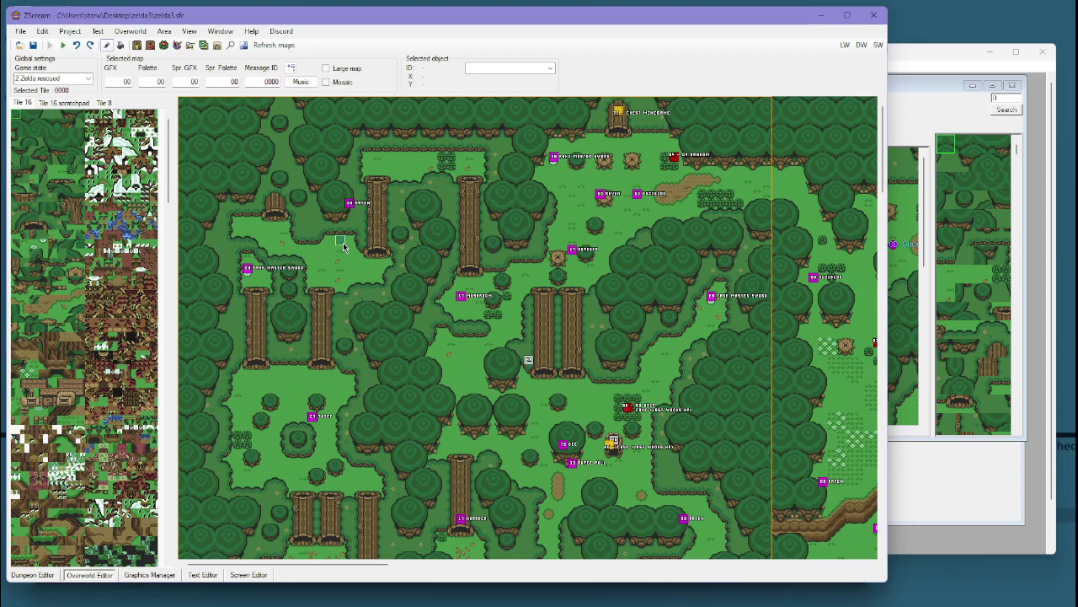
Switch to Hyrule Magic and paint tiles in Draw mode over the clearing below the Raven sprite in Area 00.
click(991, 88)
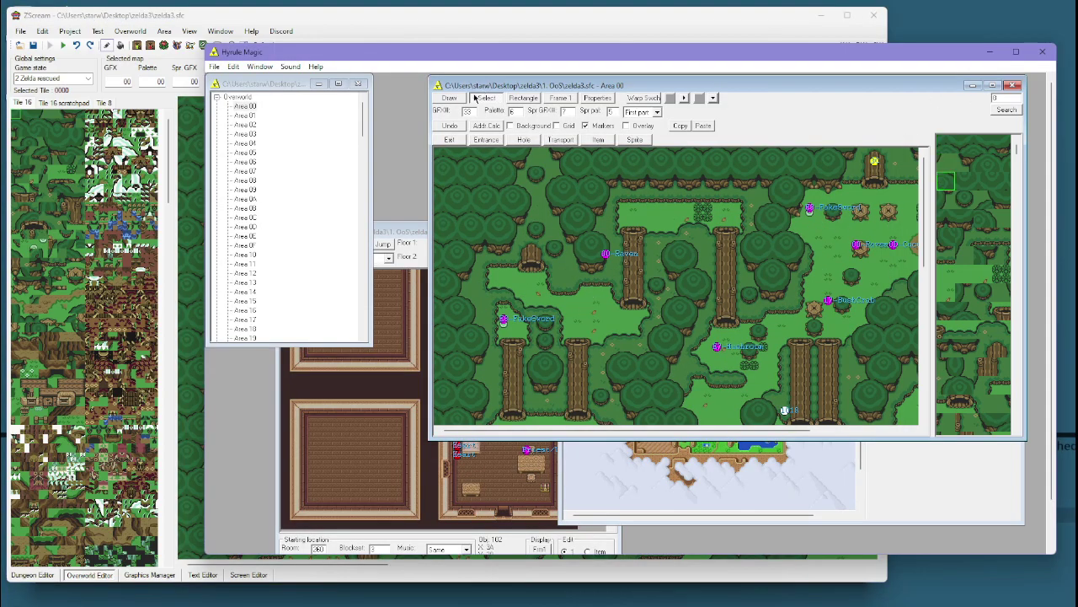
click(449, 98)
mouse_move(574, 304)
mouse_down()
mouse_move(581, 318)
mouse_move(594, 286)
mouse_move(614, 287)
mouse_move(625, 313)
mouse_move(553, 322)
mouse_up()
click(955, 270)
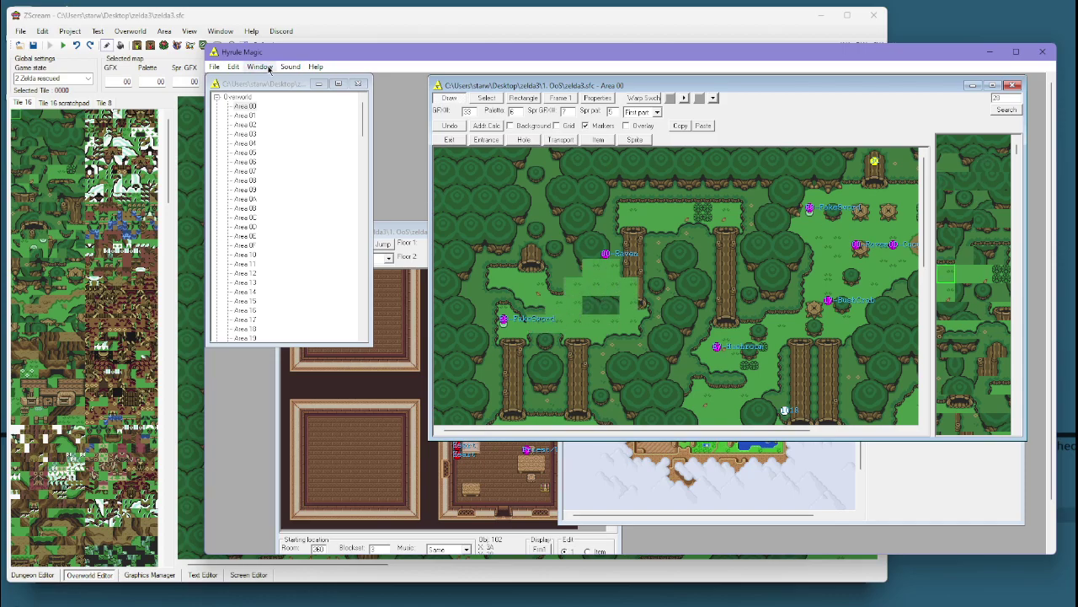
Switch to ZScream and paint a patch of flower grass with tile 003A in the clearing below the Raven sprite on map 00.
click(172, 15)
click(329, 261)
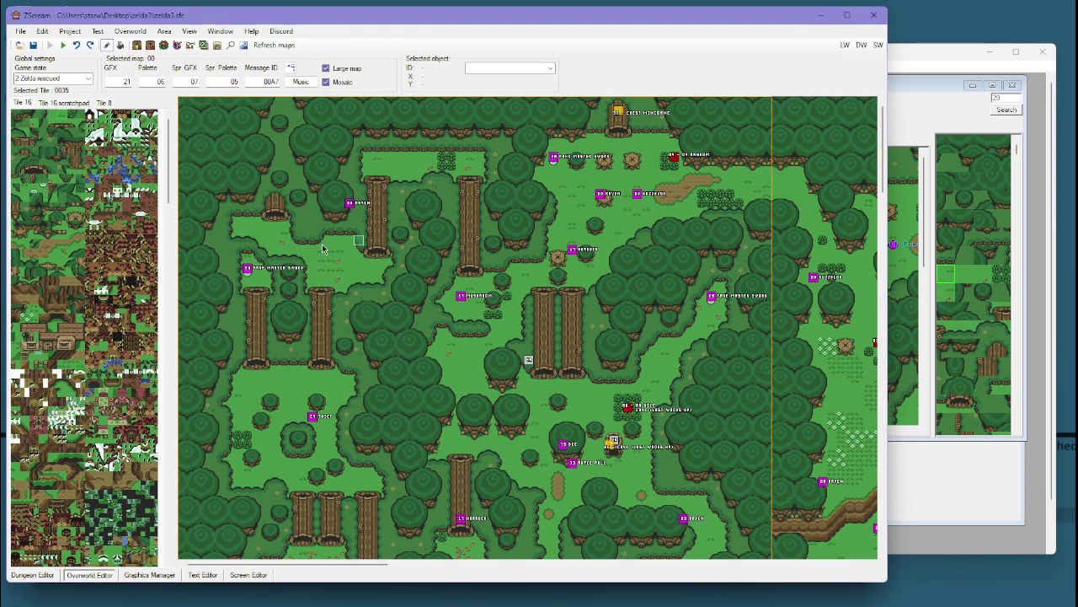
scroll(354, 261, down, 1)
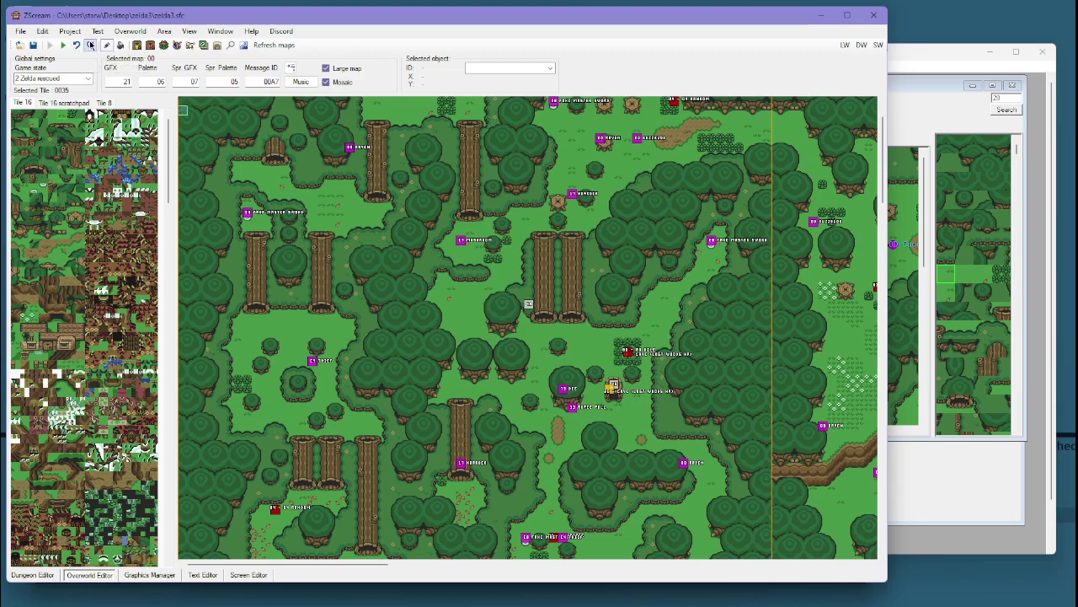
scroll(328, 252, up, 1)
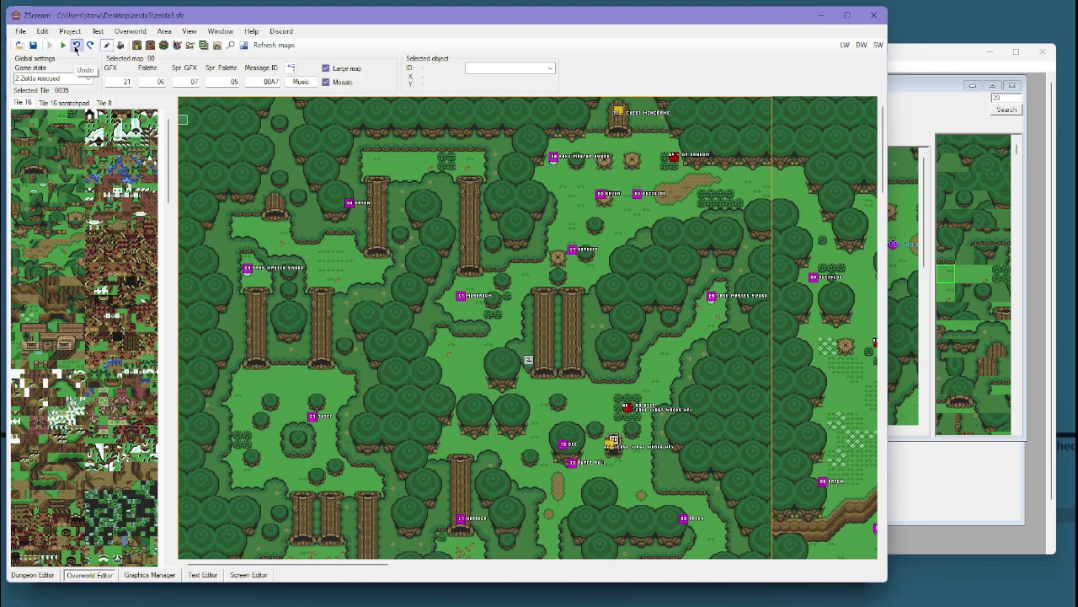
right_click(338, 258)
mouse_move(338, 258)
mouse_down()
mouse_move(329, 272)
mouse_move(331, 253)
mouse_up()
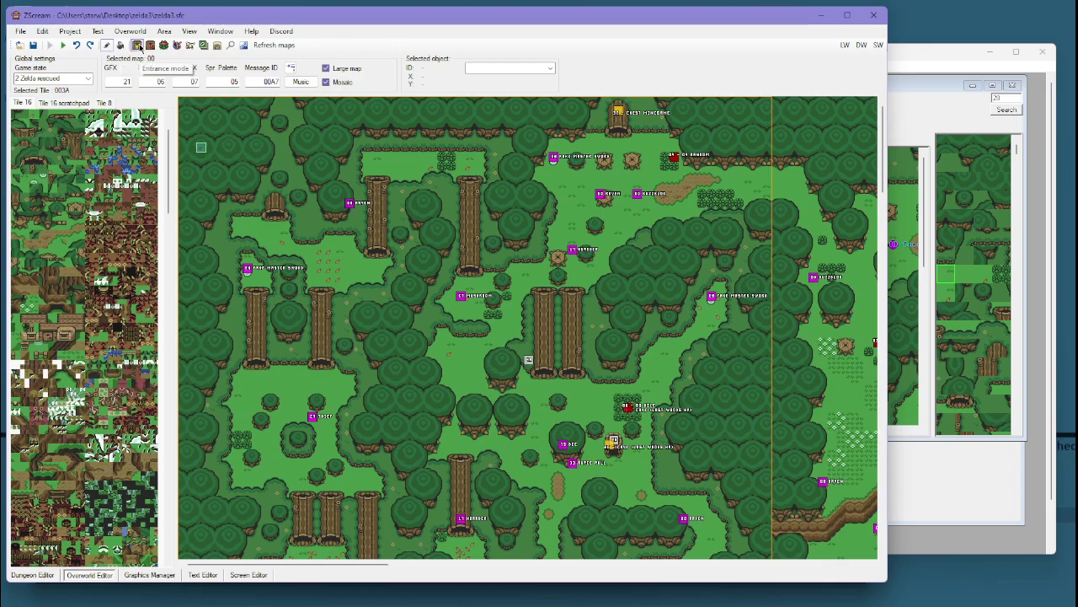
In Entrance mode, open the room of the Chest Minigame entrance on map 00, and return to the Overworld Editor.
click(137, 46)
drag(621, 135, 619, 114)
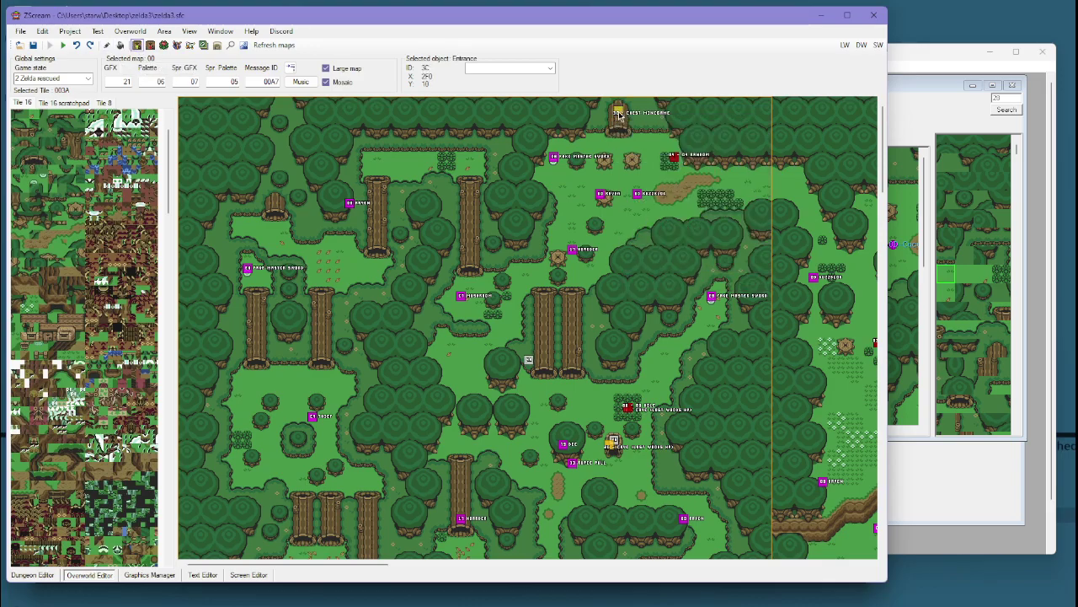
double_click(619, 113)
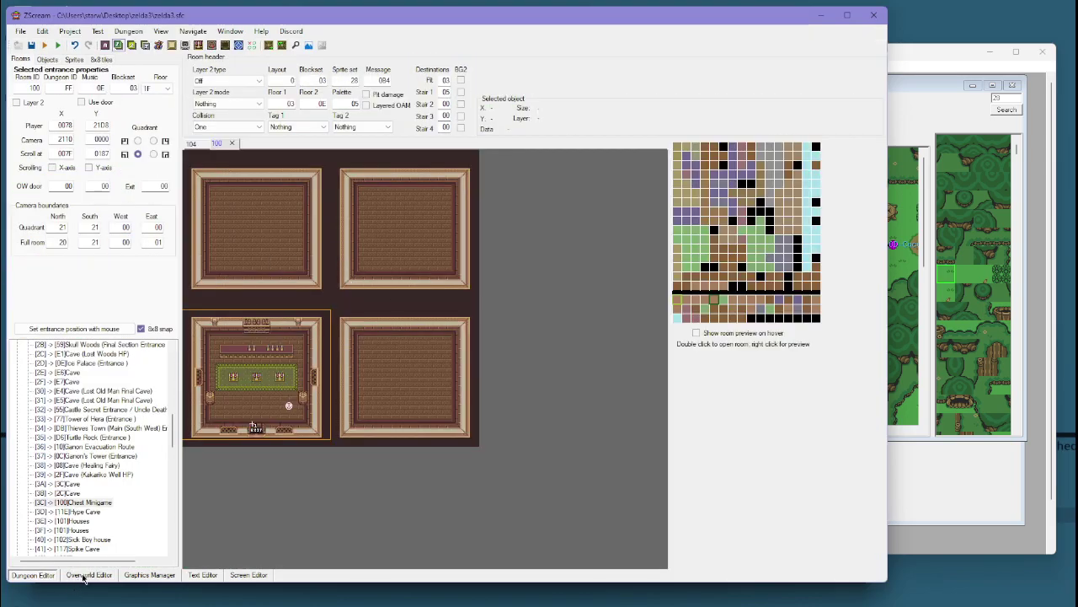
click(87, 574)
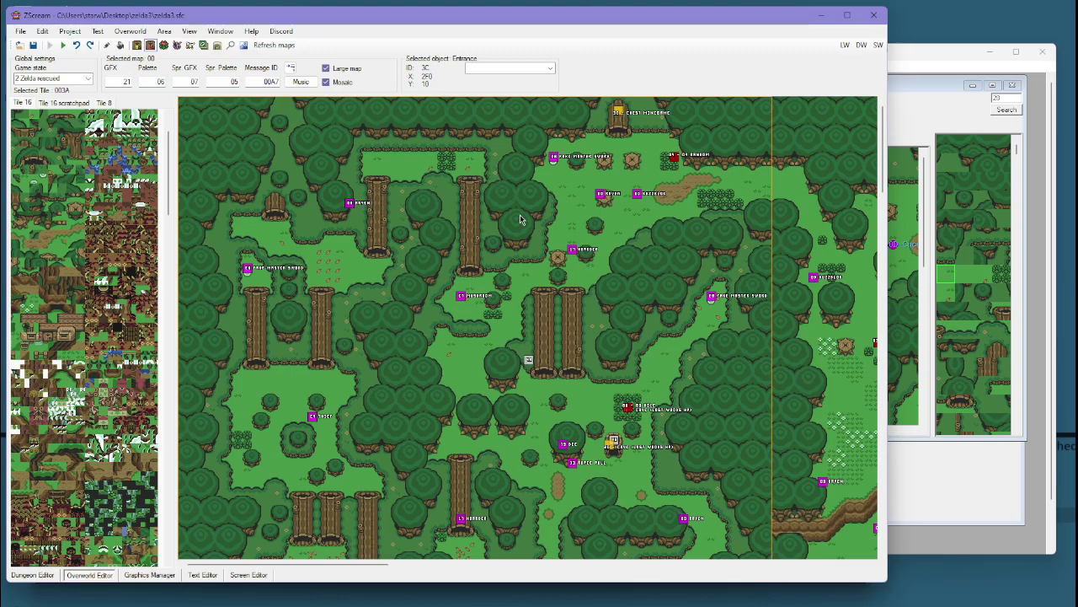
In item mode, inspect the Hole and Rupee items on map 00 and the Random item on map 10.
scroll(633, 435, down, 2)
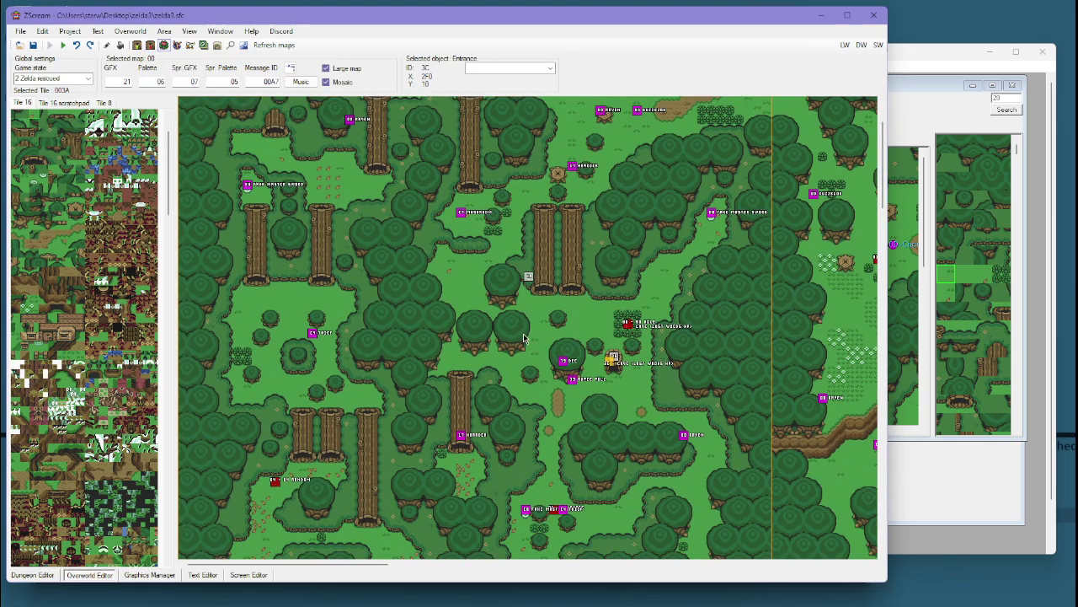
click(628, 330)
scroll(627, 331, down, 5)
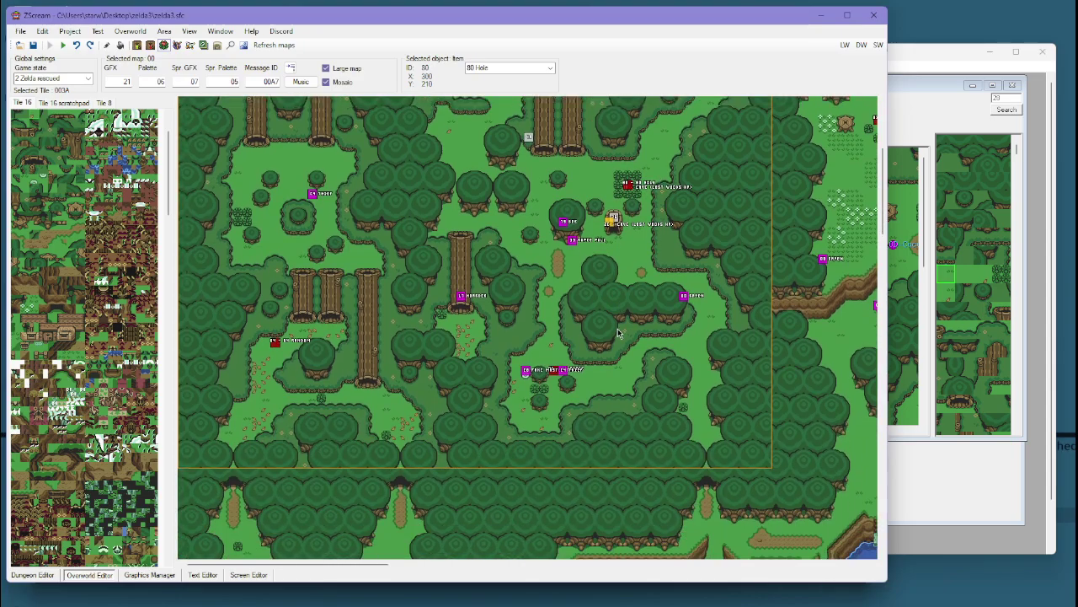
click(556, 320)
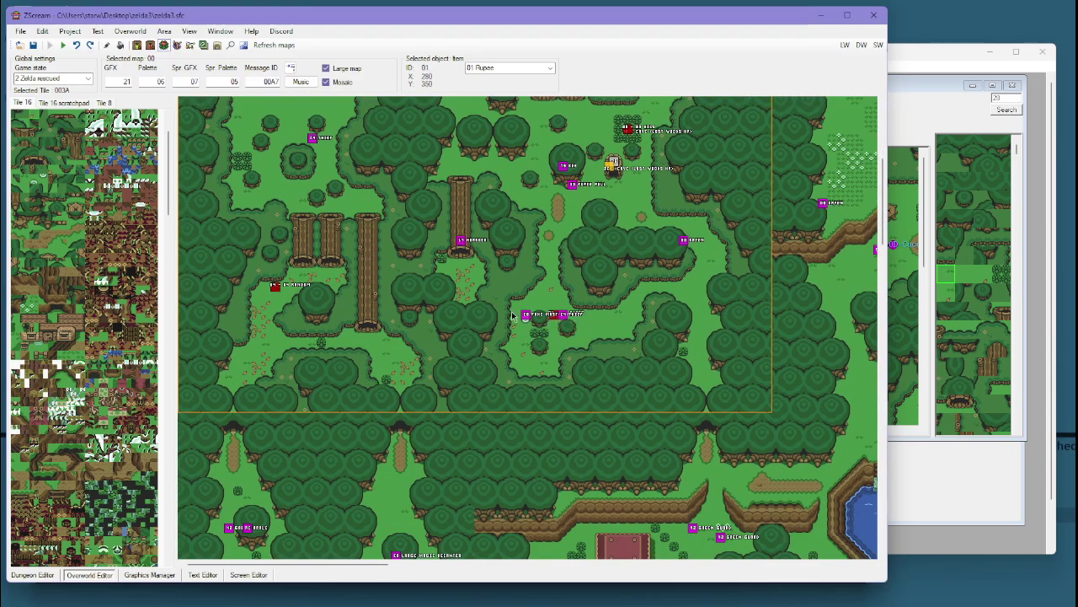
scroll(385, 352, down, 7)
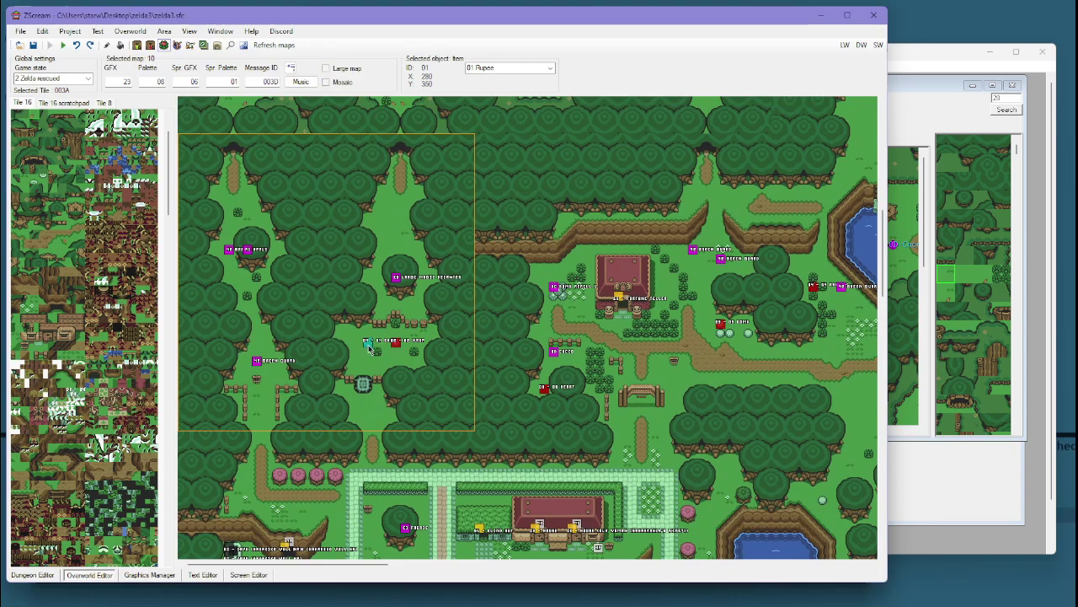
click(367, 345)
In Sprite mode, inspect the Apple sprite on map 10 and look over the village to the south.
click(178, 46)
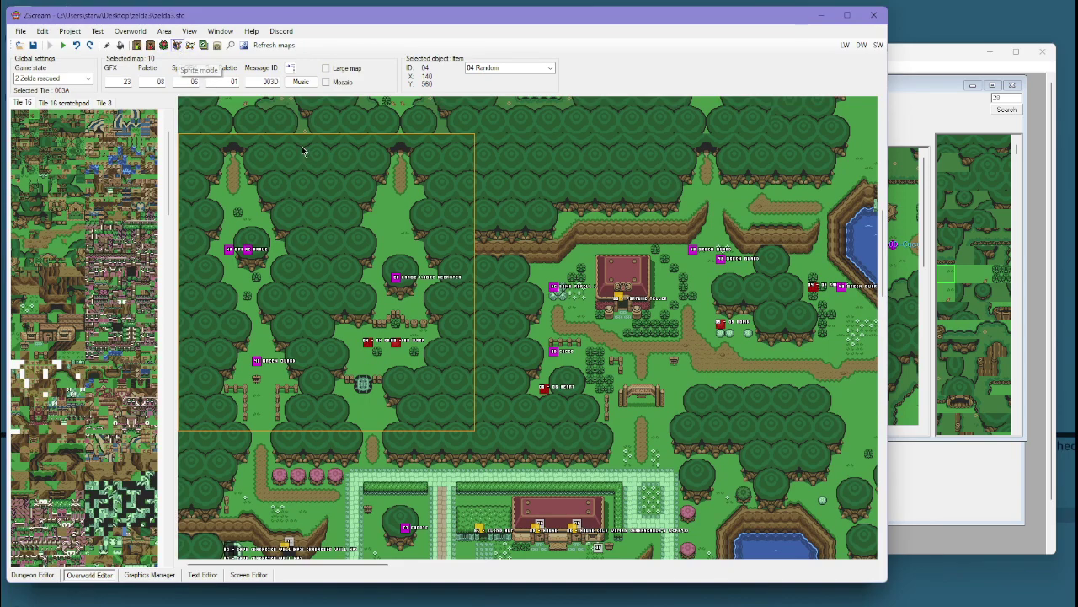
click(253, 249)
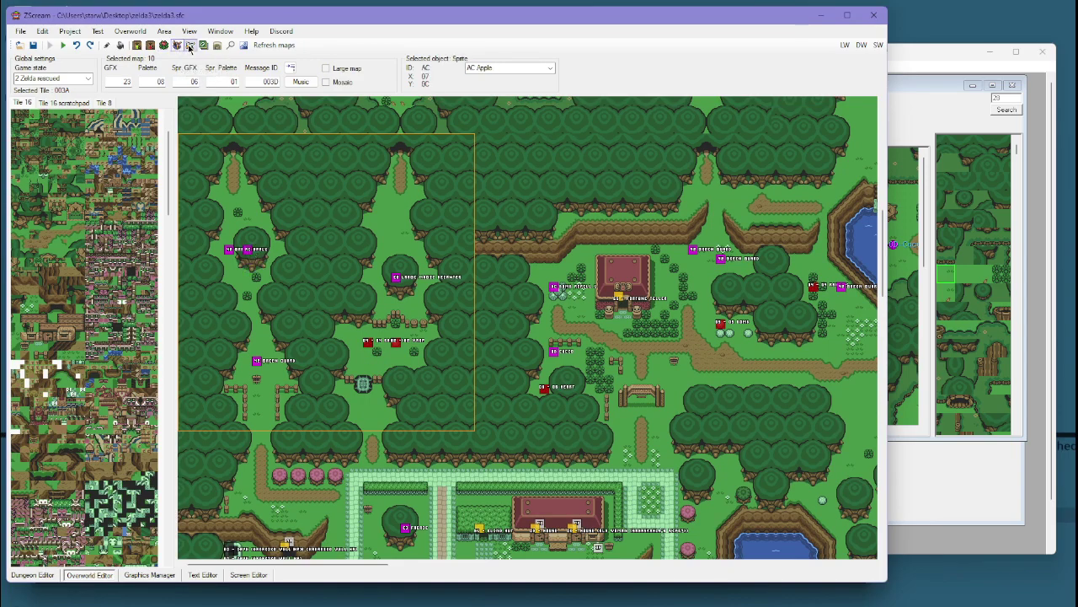
scroll(501, 305, down, 5)
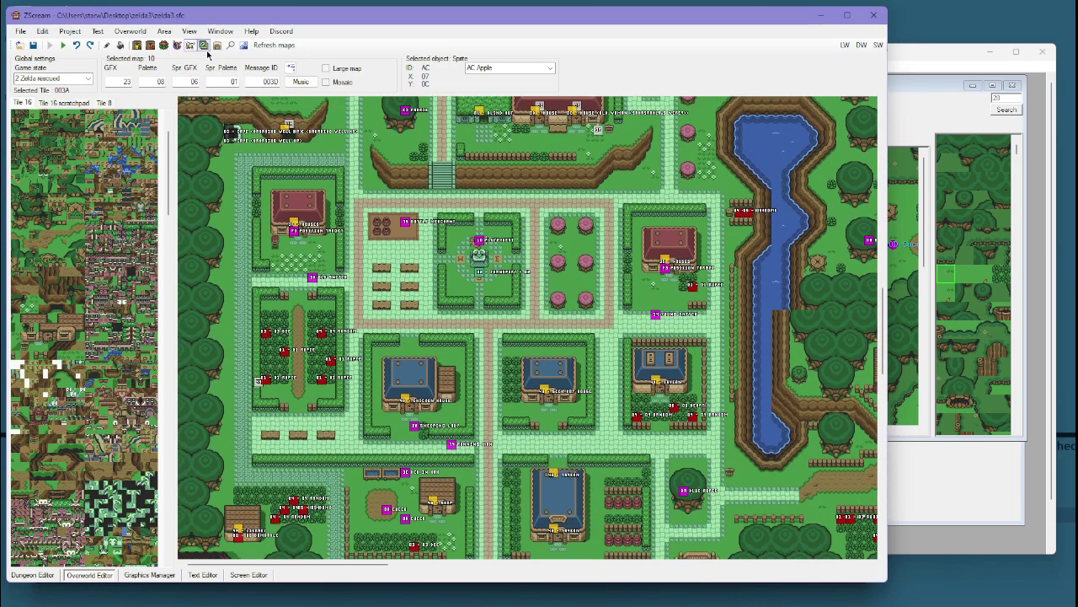
Switch to overlay mode and examine the overlays on the forest maps.
click(205, 47)
scroll(452, 417, up, 5)
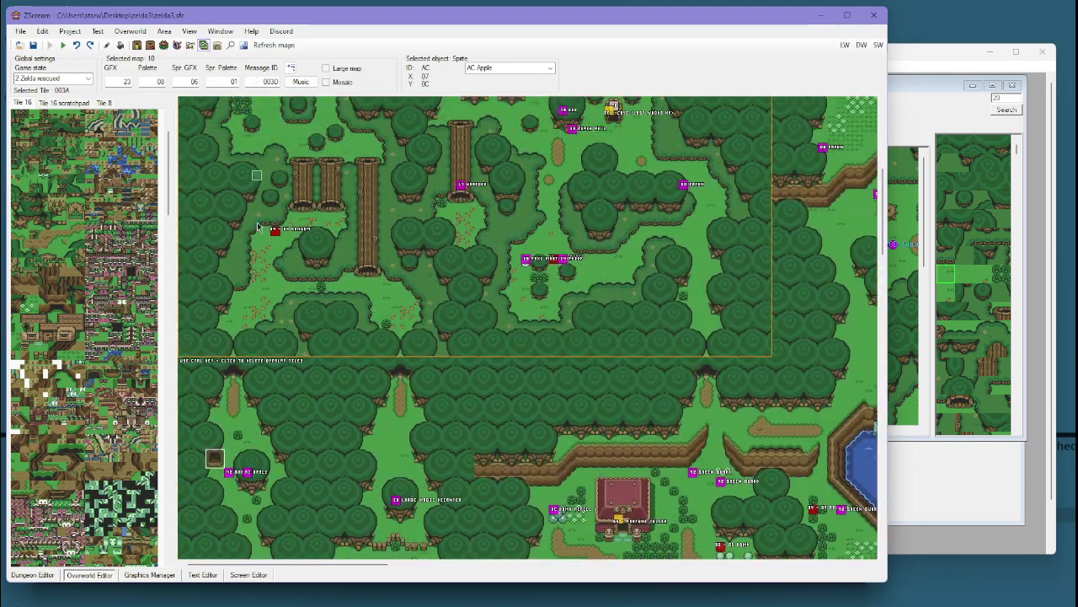
scroll(452, 417, down, 1)
scroll(572, 335, up, 5)
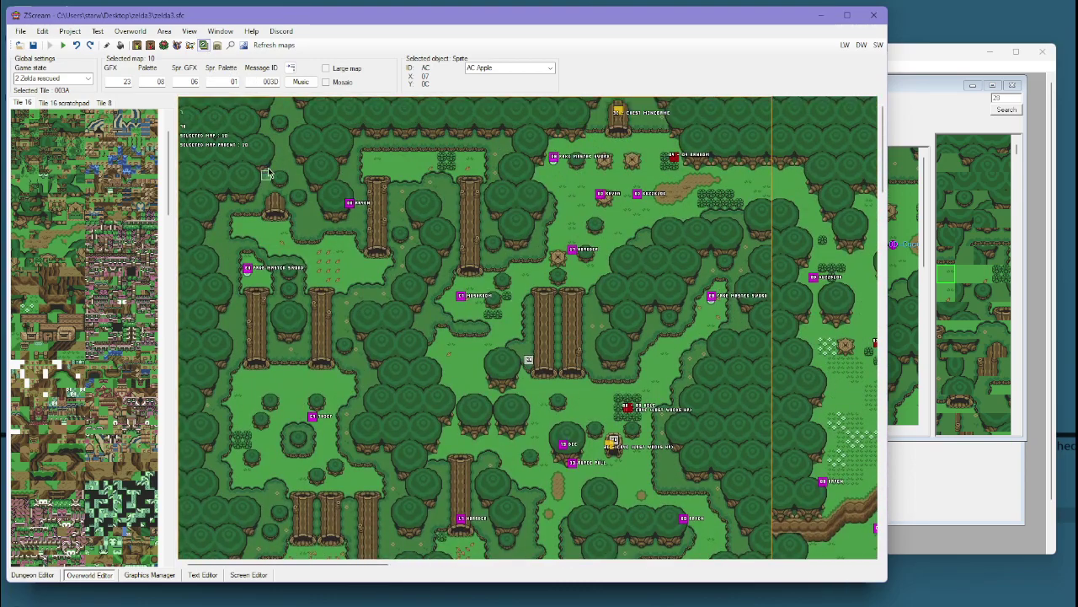
Show the dark world and look over its maps from Skull Woods down to the village.
click(861, 44)
scroll(460, 268, down, 1)
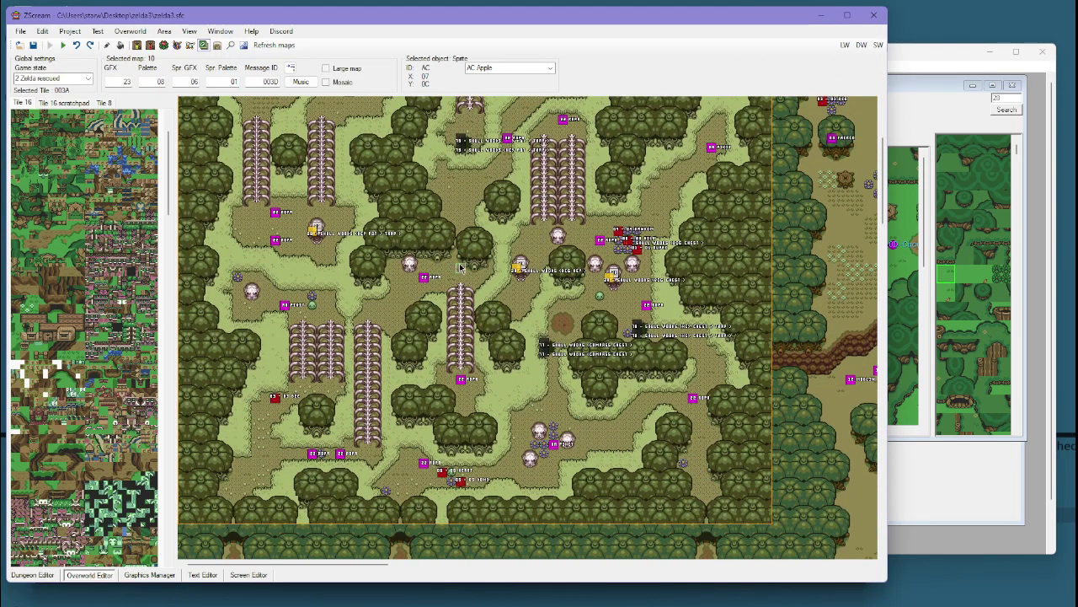
scroll(573, 295, down, 2)
scroll(573, 295, up, 4)
scroll(349, 314, down, 4)
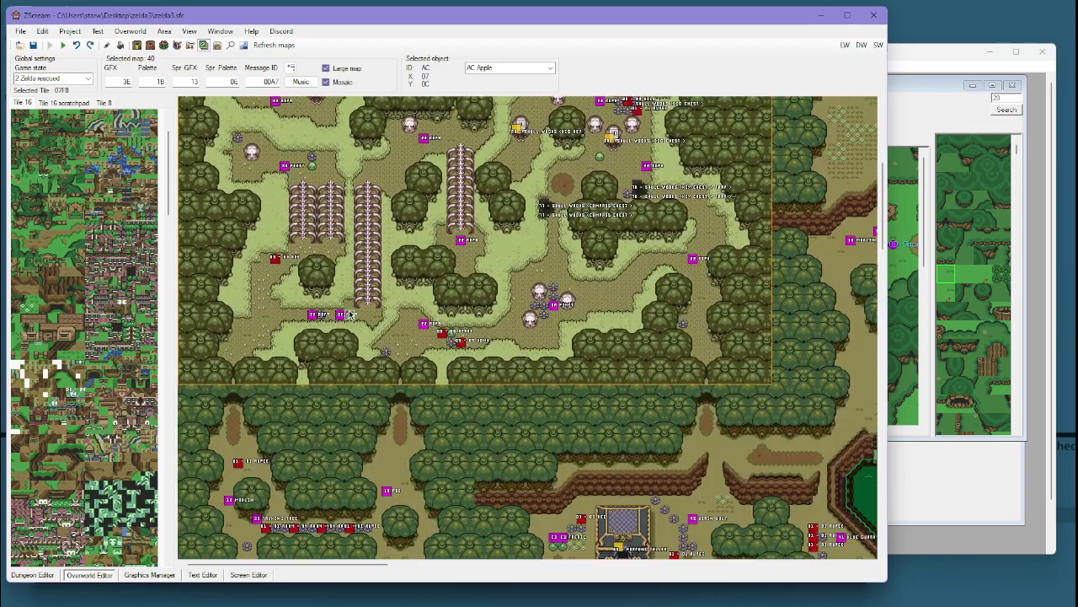
scroll(349, 314, down, 10)
scroll(382, 295, up, 3)
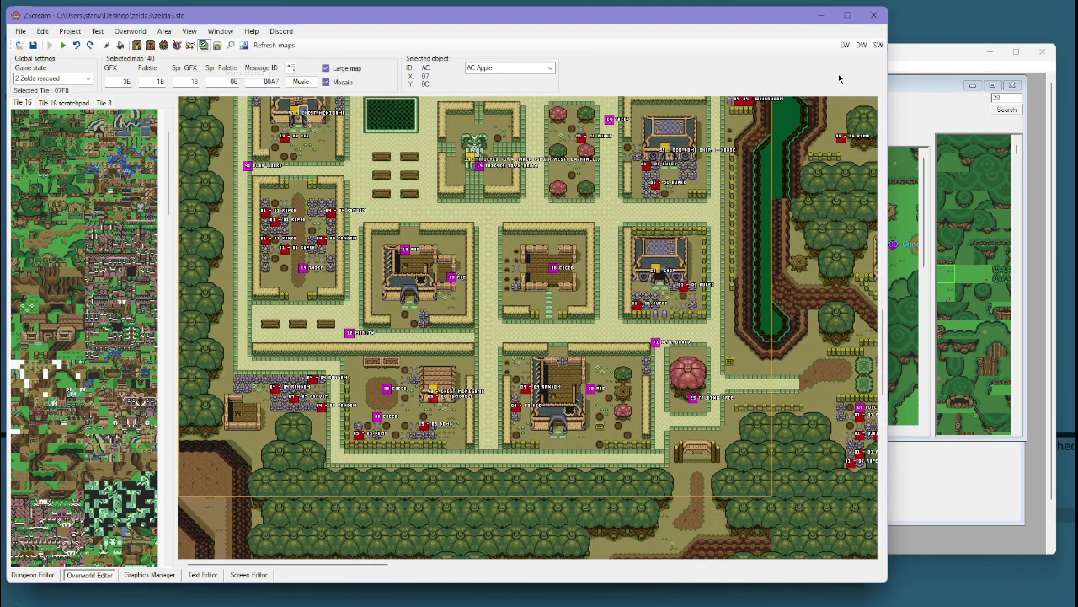
Return to the light world and view the Sanctuary and graveyard area.
click(845, 45)
scroll(428, 540, up, 5)
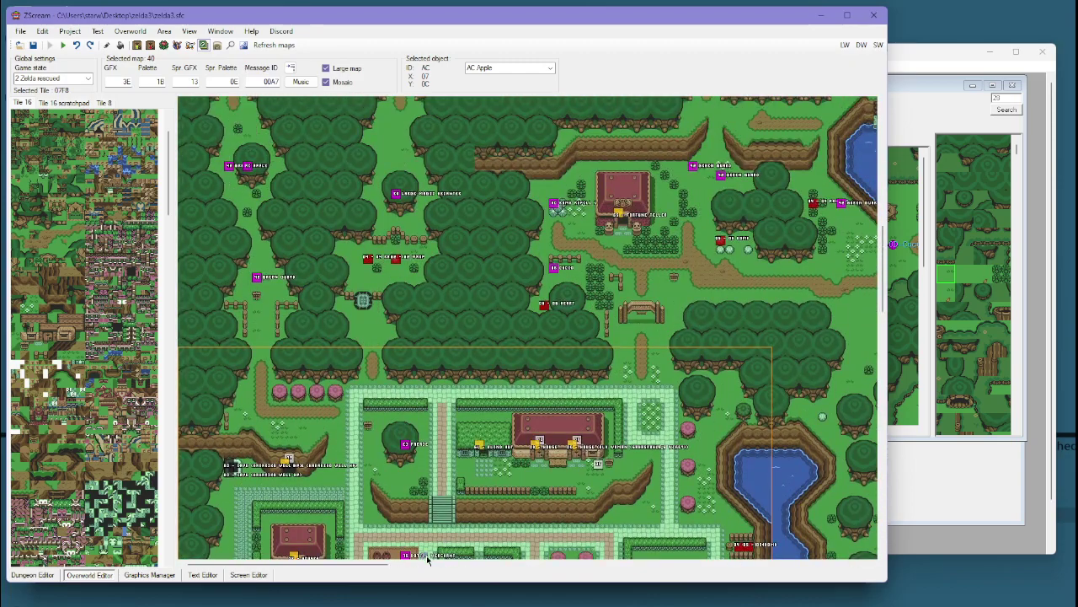
click(448, 562)
scroll(227, 99, up, 4)
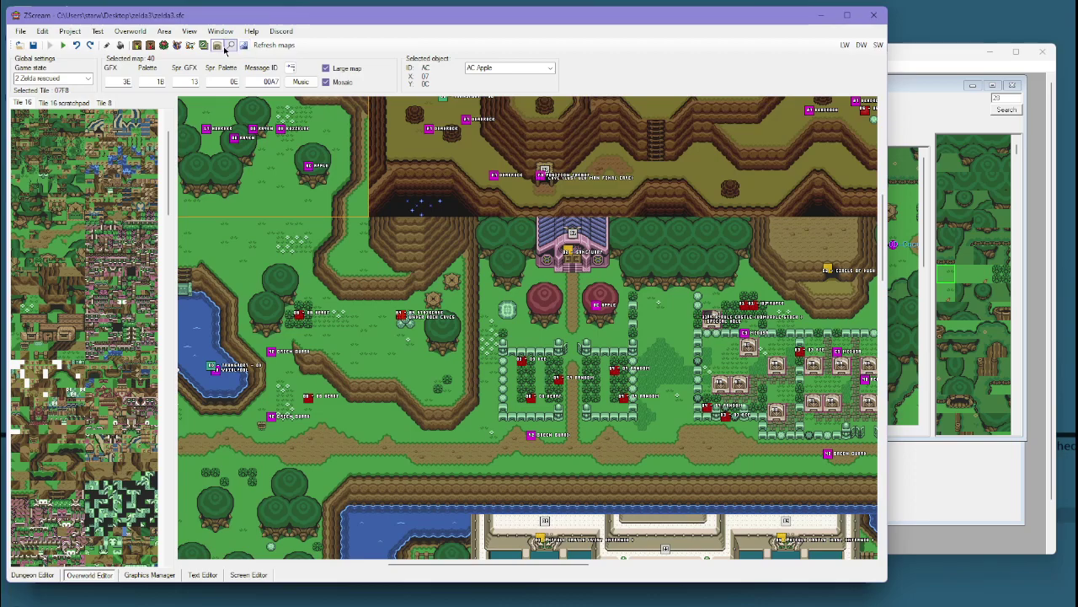
Search the tile usage, read through the tile list to its end, close it, and browse the Tile 16 palette.
click(229, 44)
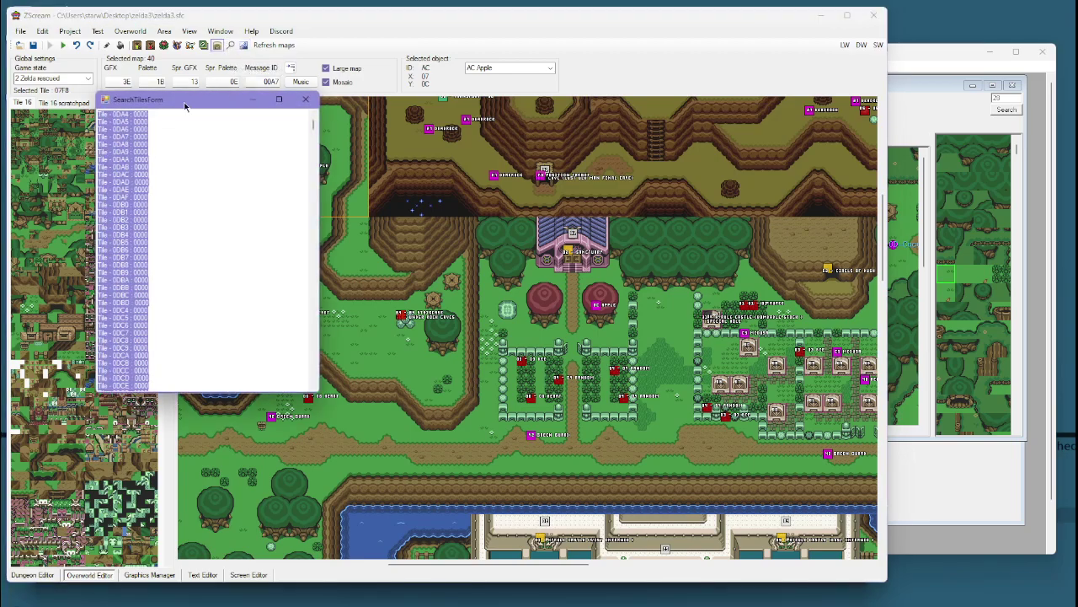
drag(185, 106, 360, 125)
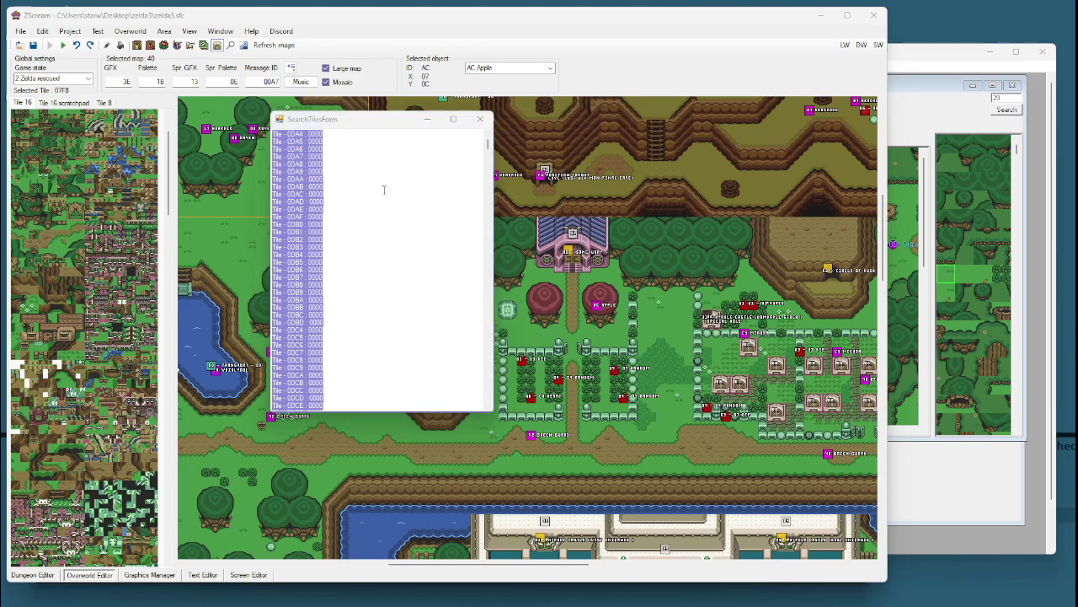
drag(493, 152, 498, 404)
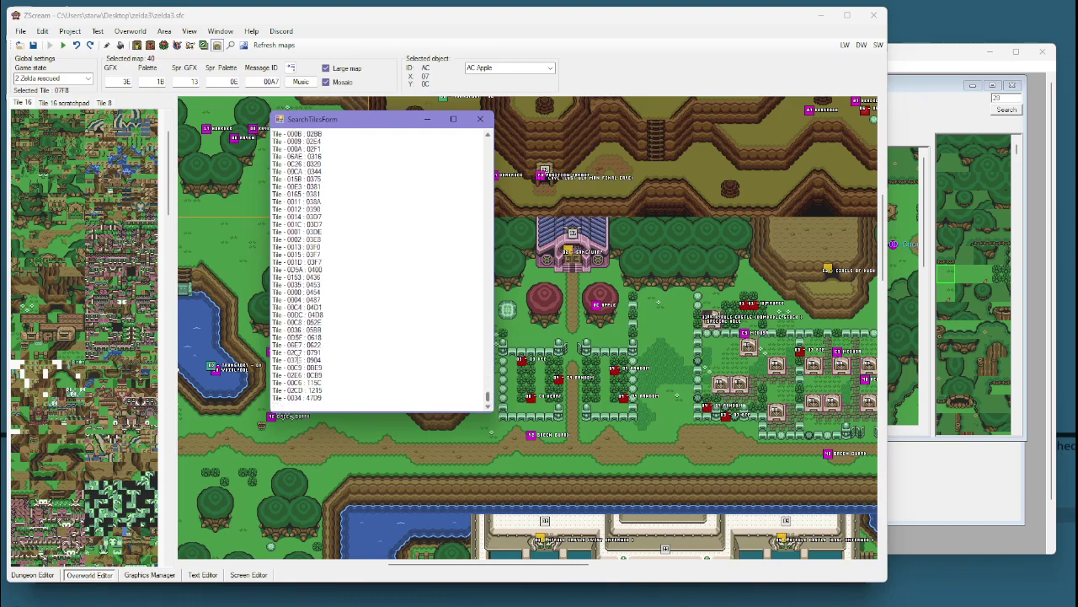
click(481, 118)
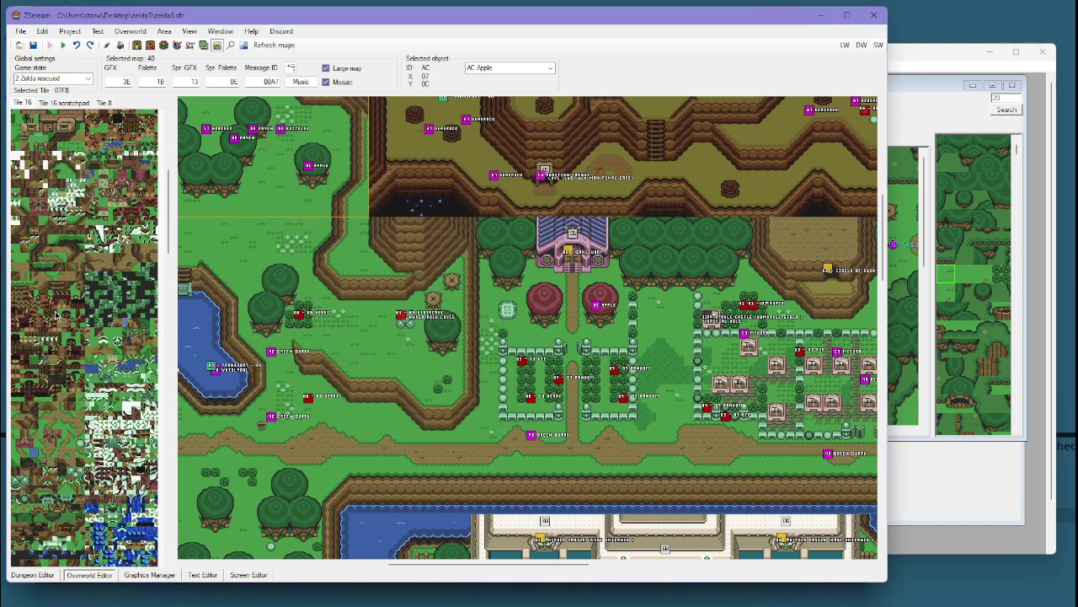
scroll(59, 312, up, 15)
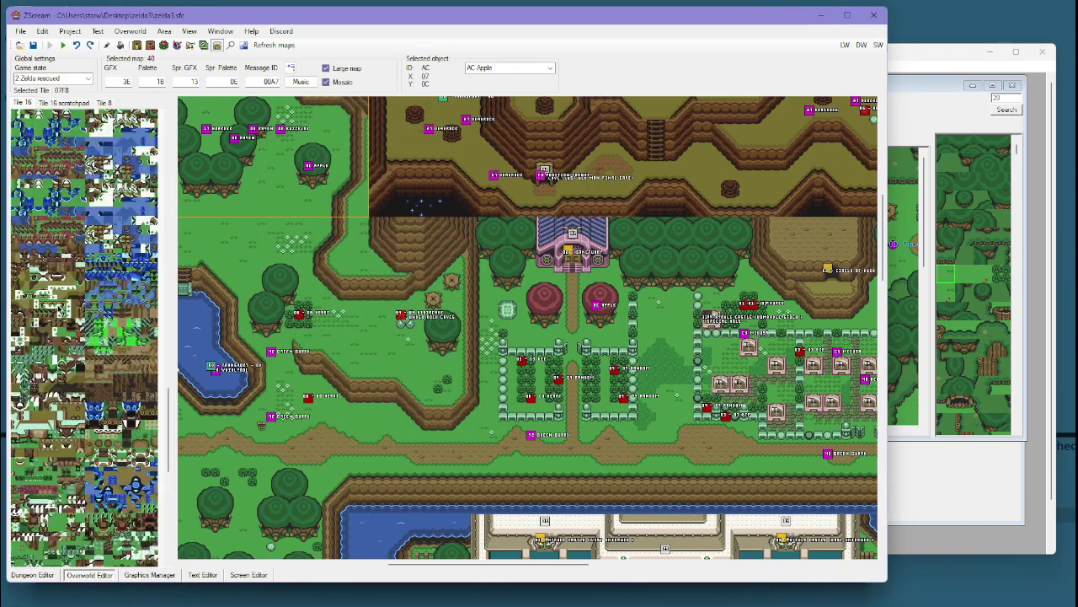
scroll(59, 312, up, 5)
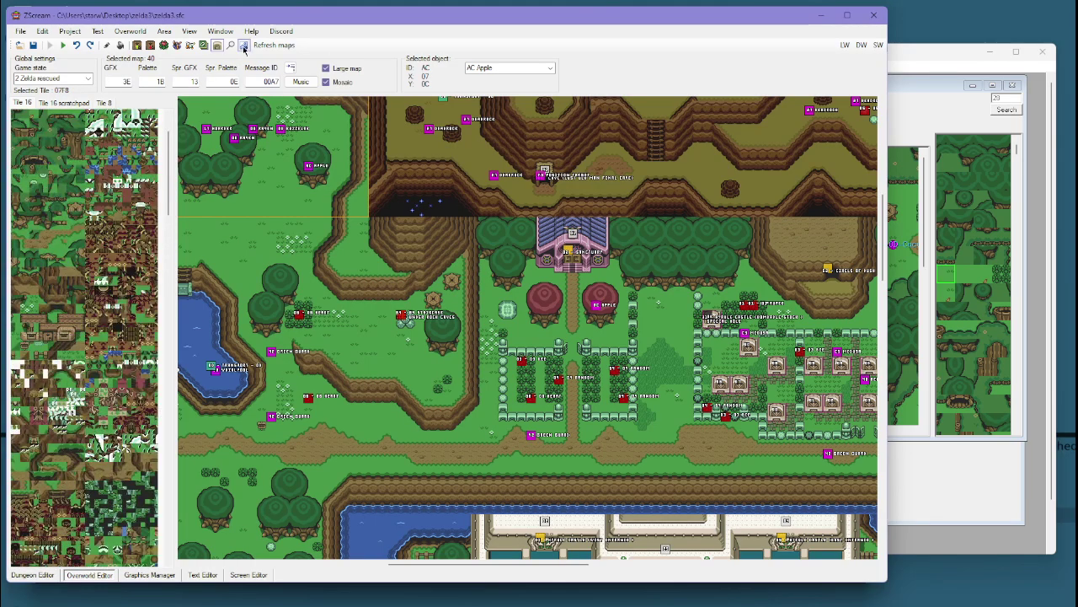
Export the overworld maps as PNG images and view the light world image LW.png.
click(244, 46)
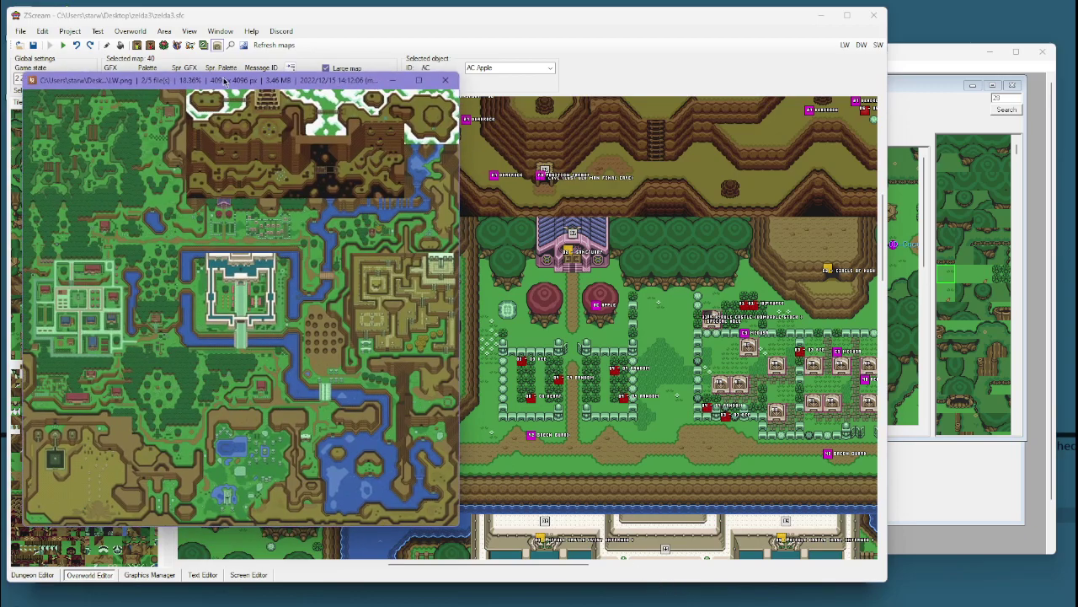
Flip back and forth between the exported map images in the image viewer, then minimize it.
drag(223, 78, 581, 87)
key(Right)
key(Left)
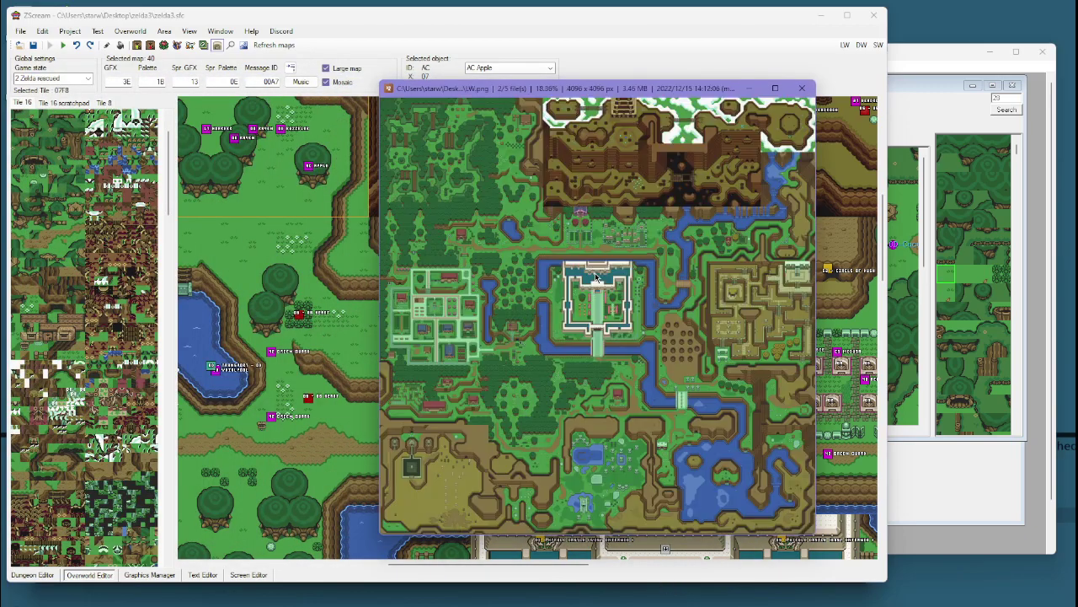
key(Left)
key(Right)
click(752, 91)
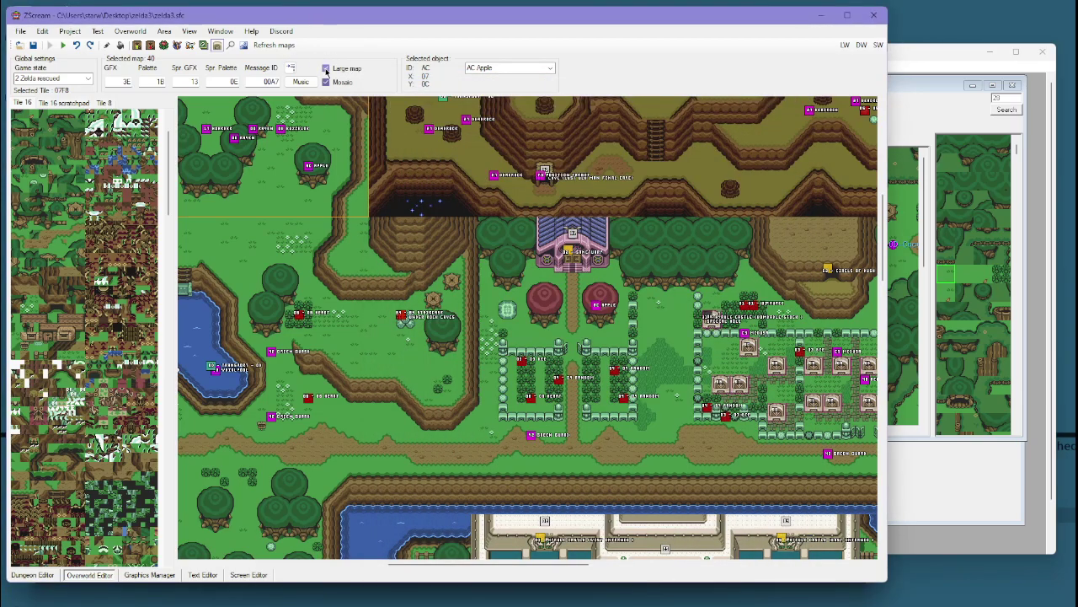
Switch to tile drawing mode and select the Lost Woods area, map 00.
scroll(537, 320, up, 5)
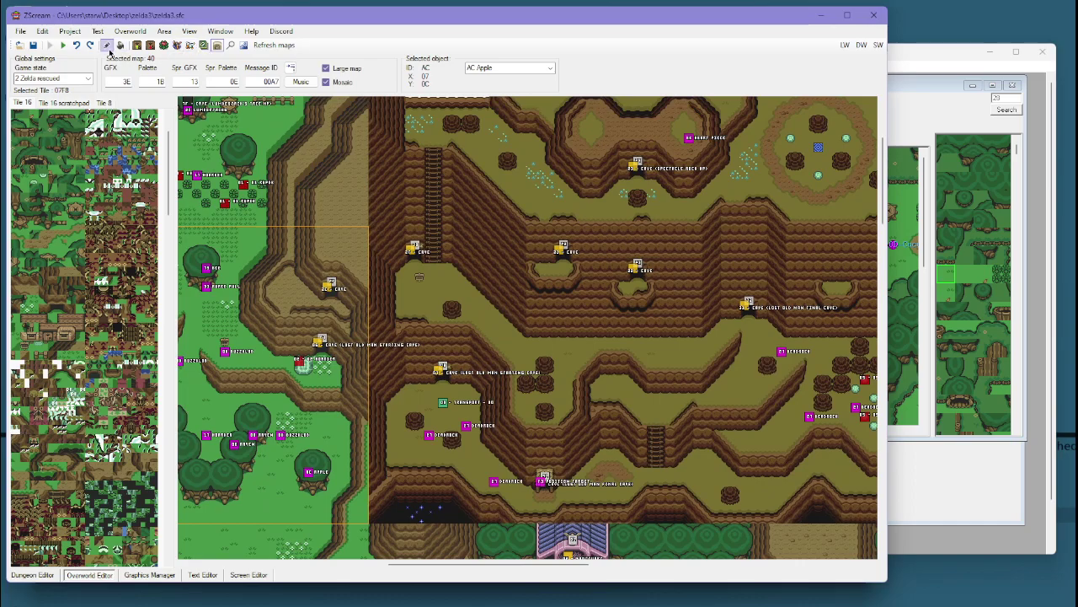
scroll(426, 293, left, 10)
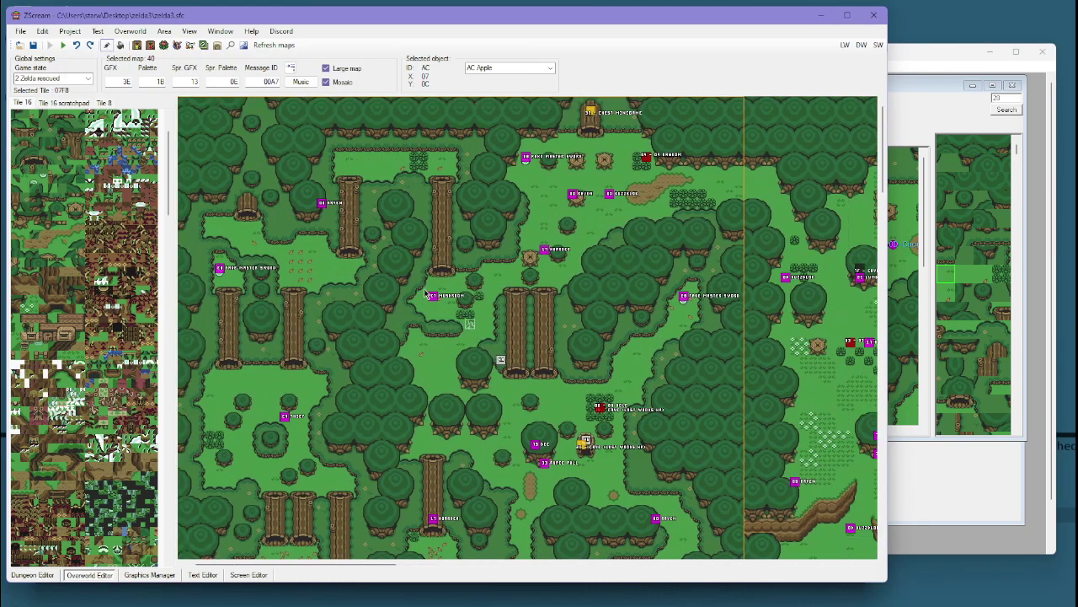
click(425, 294)
scroll(425, 294, down, 3)
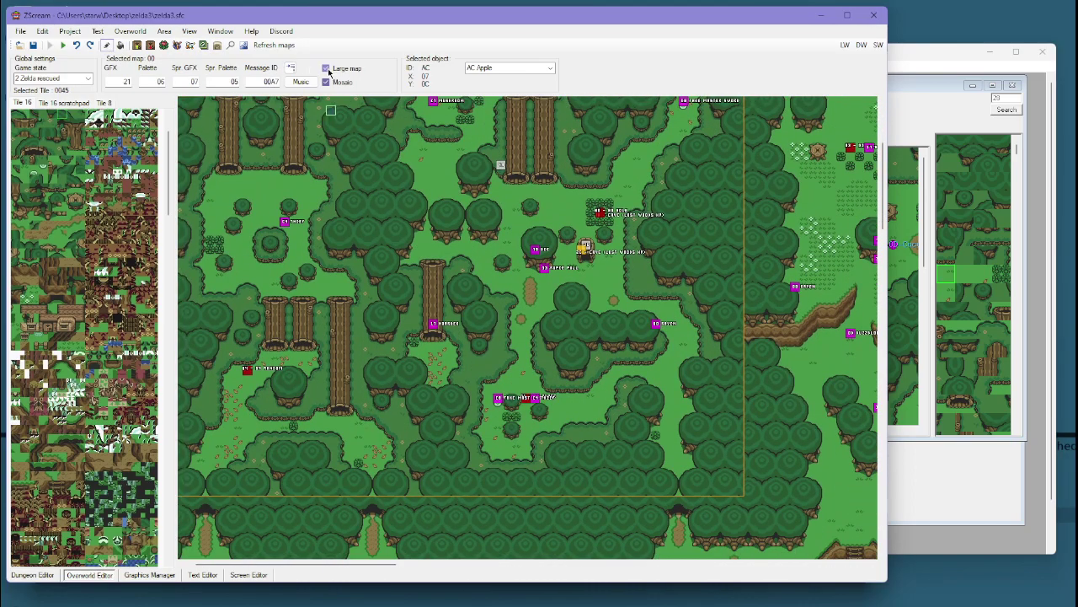
Turn off the Large map option for map 00, check the neighbouring area boundaries, and turn it back on.
click(326, 69)
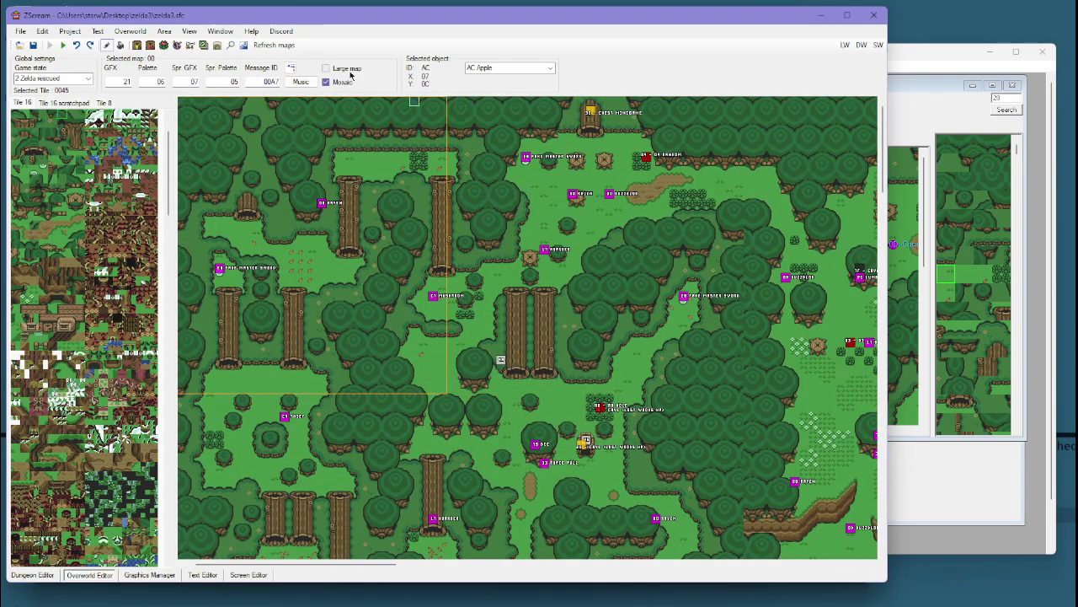
scroll(381, 279, down, 4)
click(380, 279)
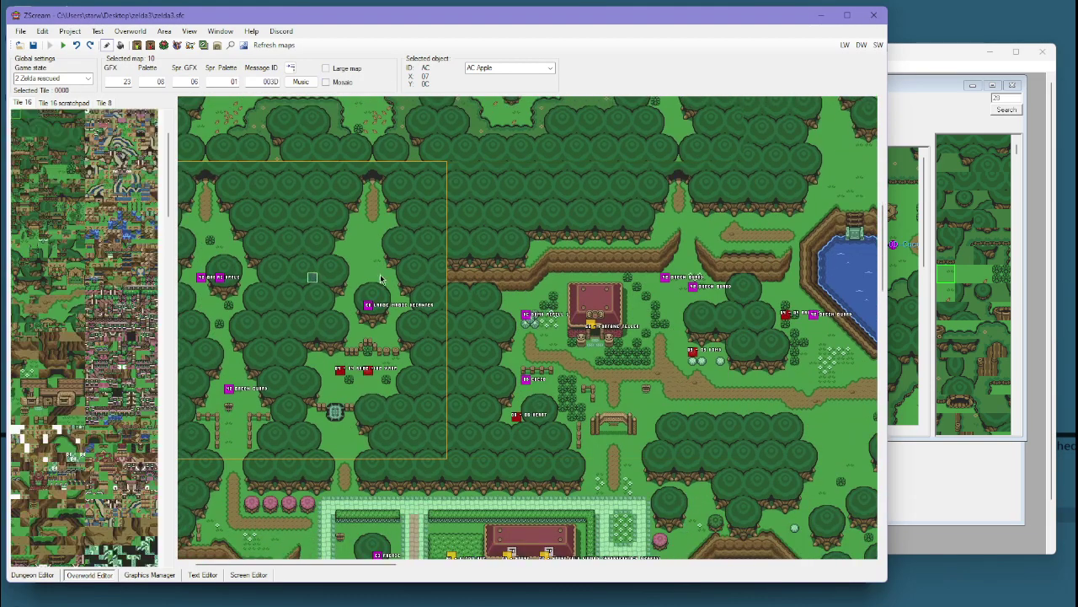
click(321, 99)
click(388, 310)
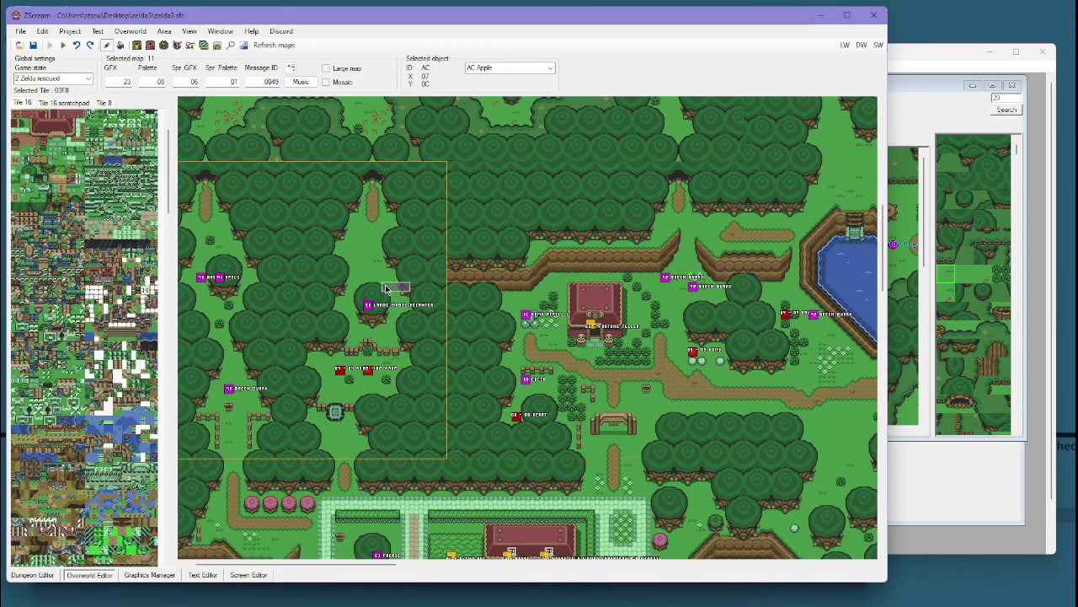
Sample tiles on both sides of the border between the Lost Woods and map 11.
scroll(388, 310, down, 1)
scroll(564, 239, up, 4)
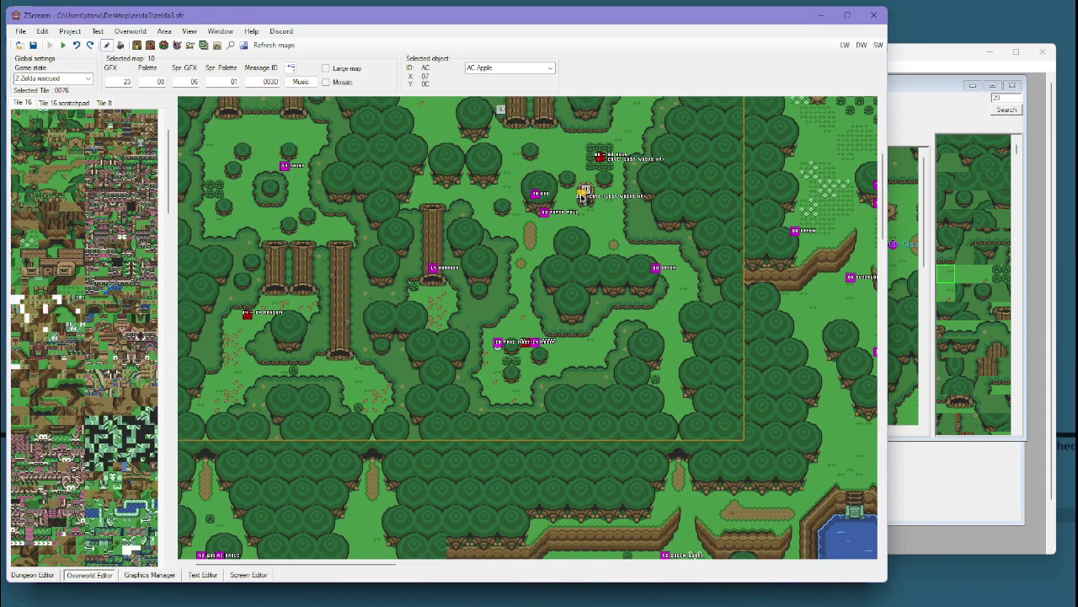
click(612, 477)
right_click(613, 478)
right_click(599, 334)
right_click(603, 454)
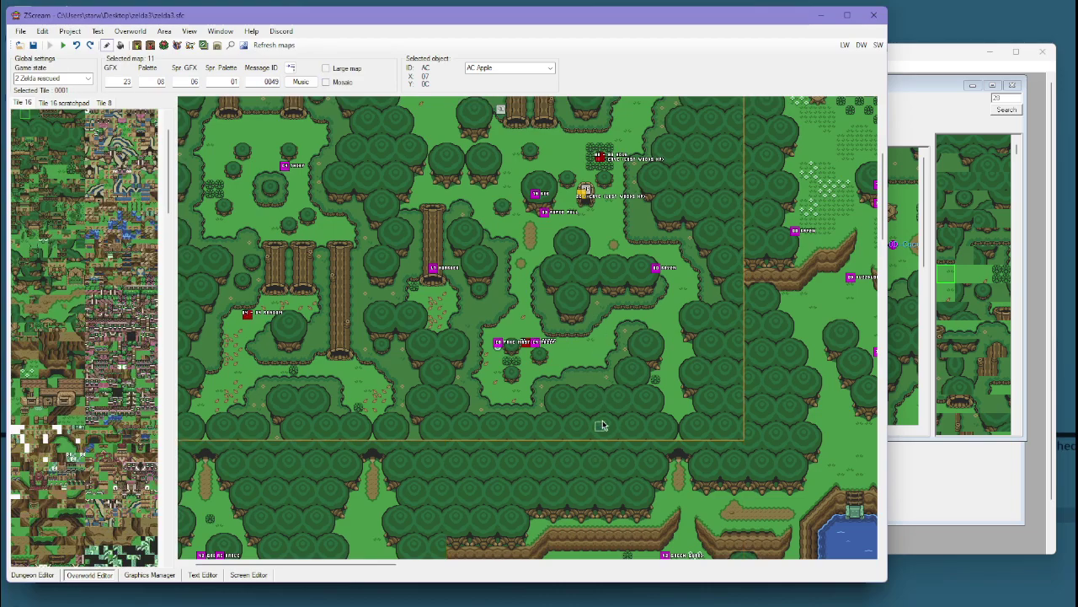
Copy a block of Lost Woods tiles around the cave entrance and paint it over the path southeast of the fortune teller's house.
right_drag(572, 175, 603, 213)
scroll(603, 214, down, 4)
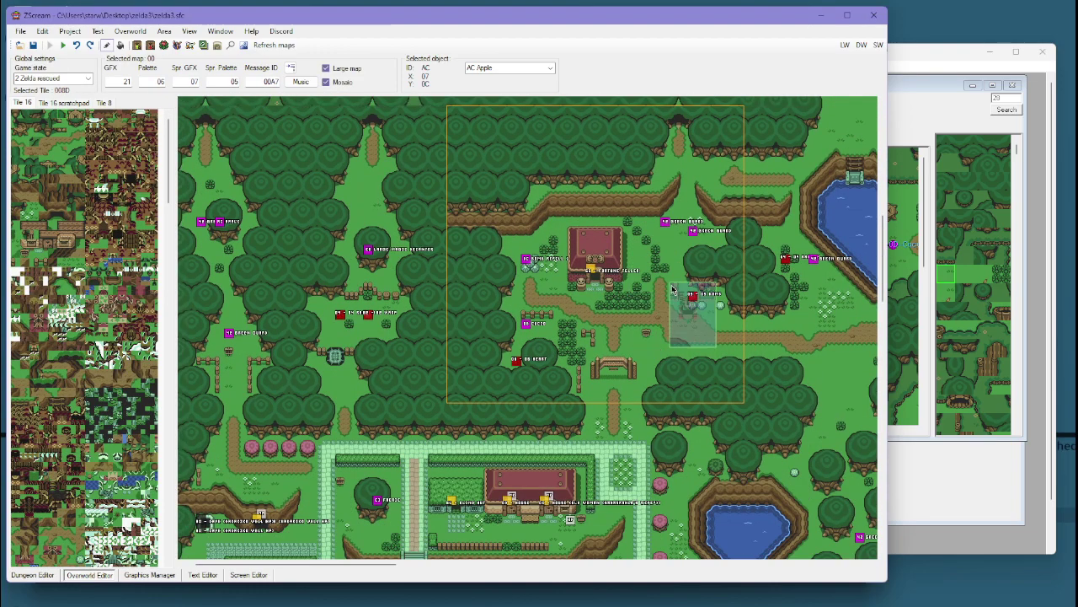
mouse_move(653, 354)
mouse_down()
mouse_move(665, 286)
mouse_move(650, 287)
mouse_move(687, 328)
mouse_move(666, 324)
mouse_move(687, 268)
mouse_up()
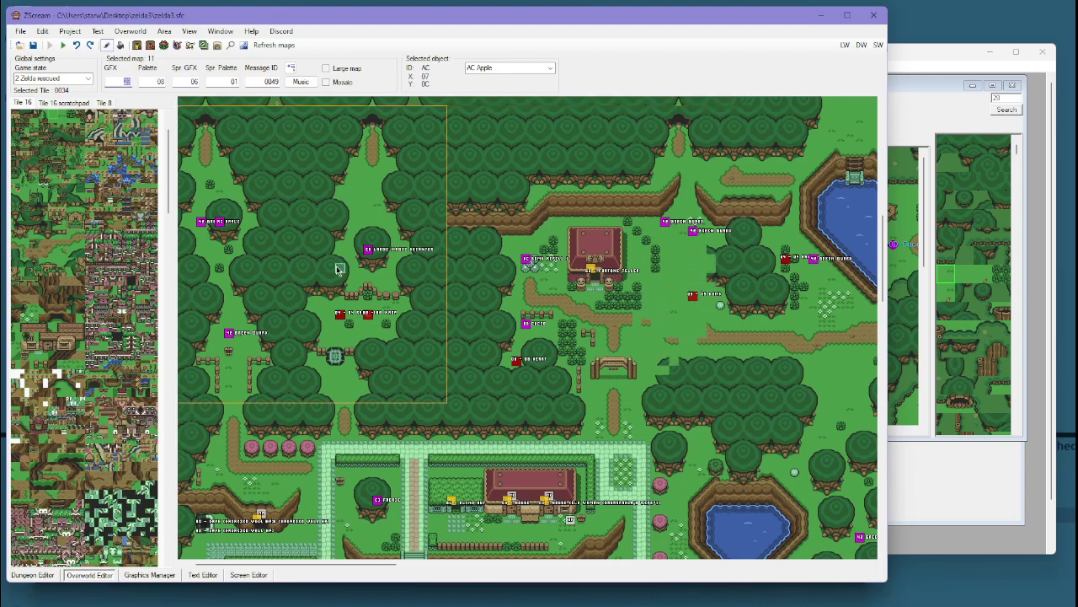
Look over the light world from the village down to the desert and back up to the library area.
scroll(339, 289, down, 5)
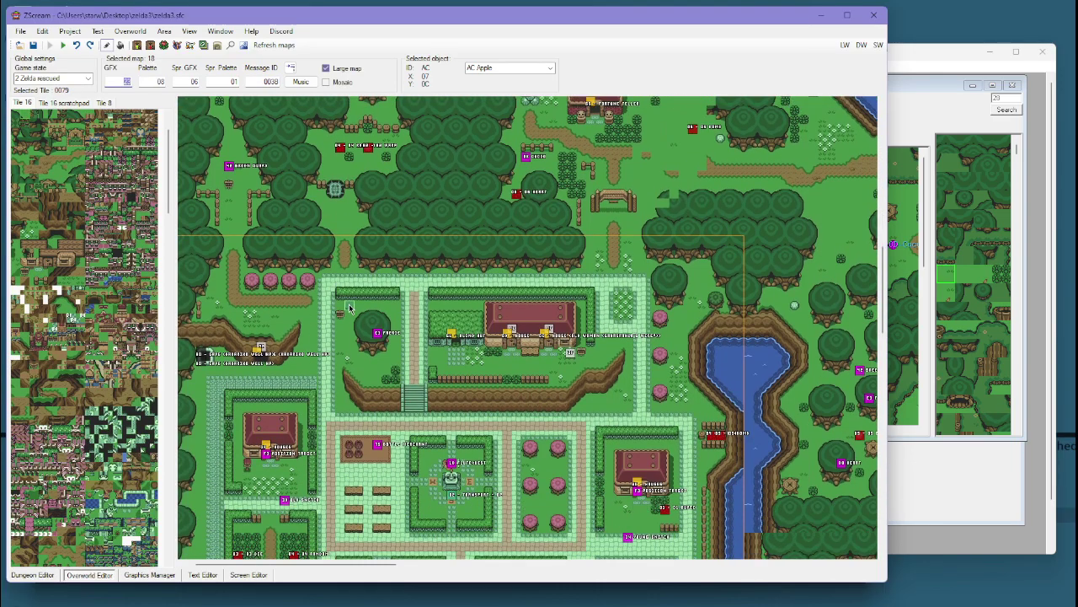
scroll(434, 295, down, 5)
scroll(433, 295, down, 10)
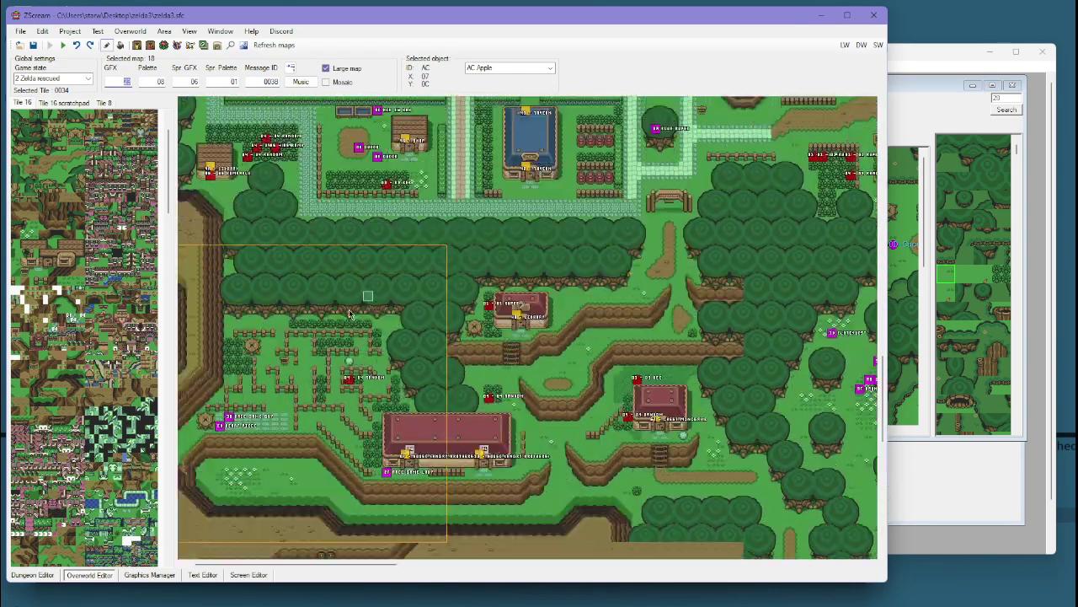
scroll(438, 328, down, 5)
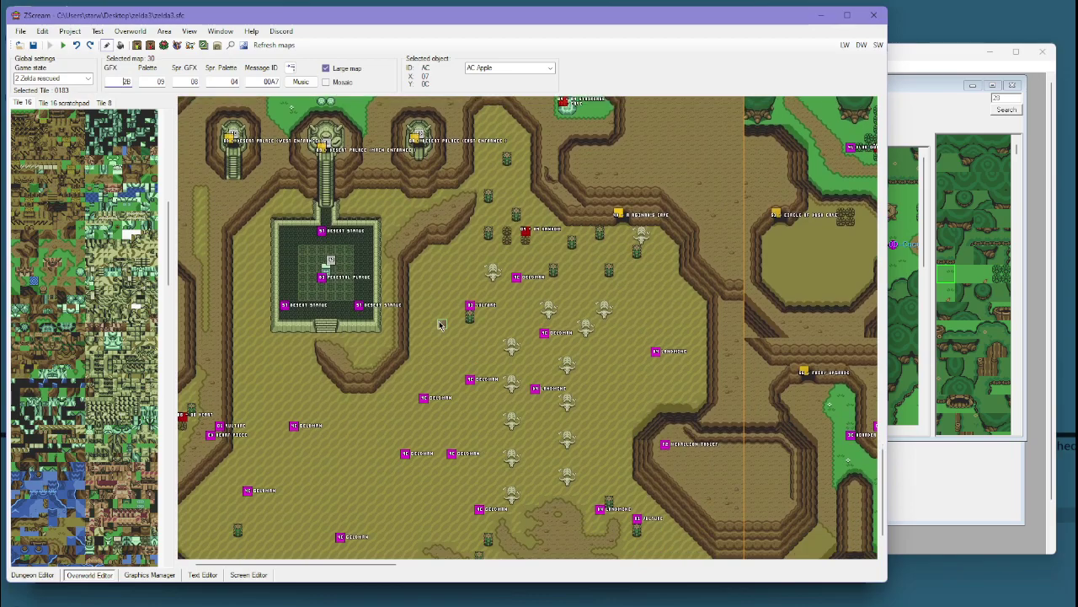
scroll(459, 308, down, 2)
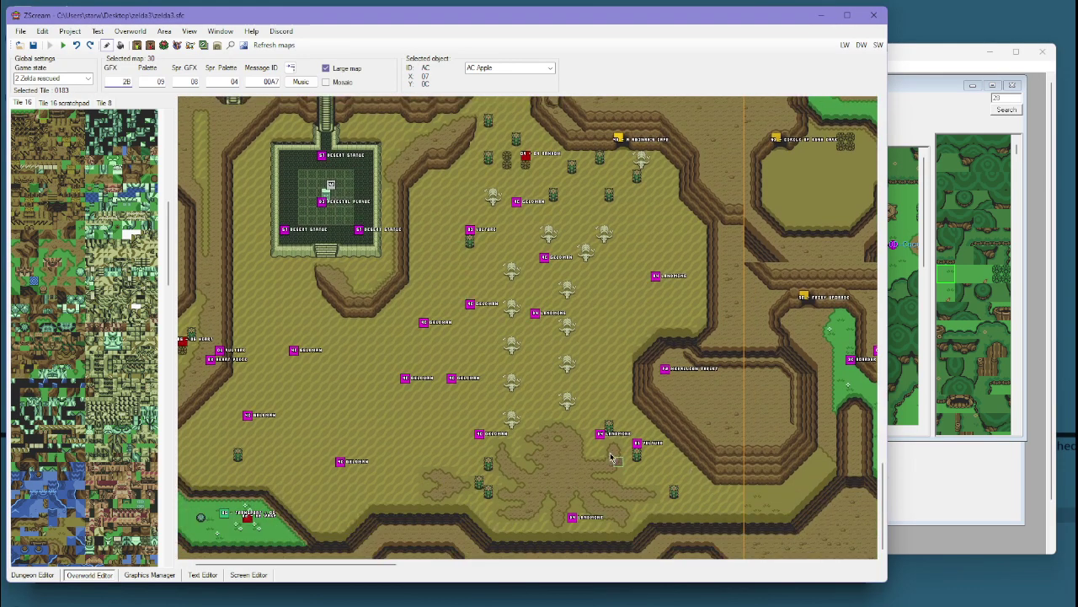
scroll(572, 326, up, 12)
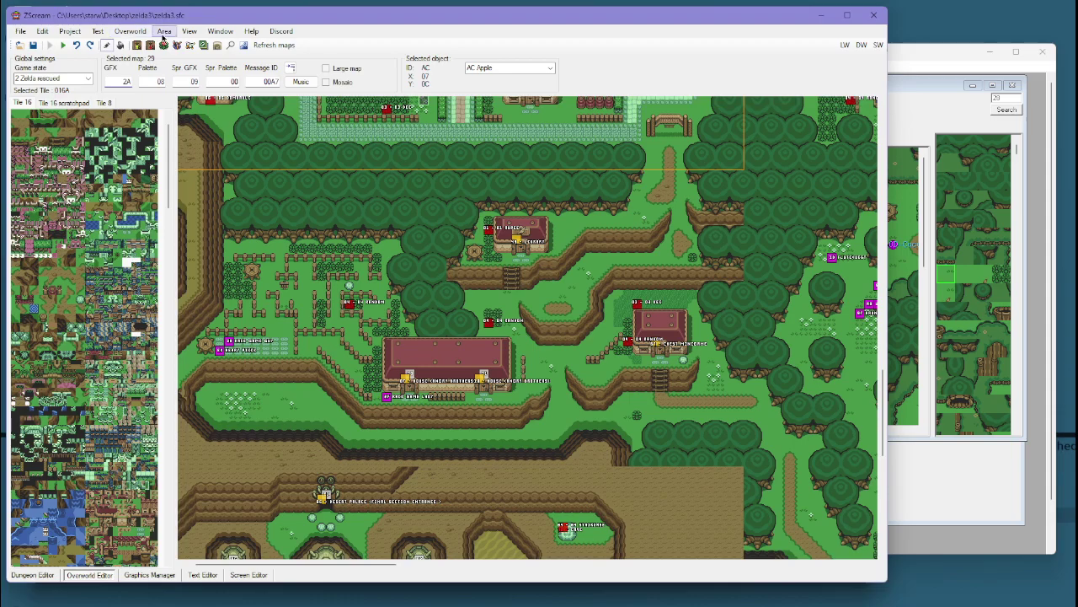
Review the file and edit commands and the overworld-wide commands for clearing, exporting and importing data.
click(20, 33)
click(34, 33)
click(26, 33)
mouse_move(40, 34)
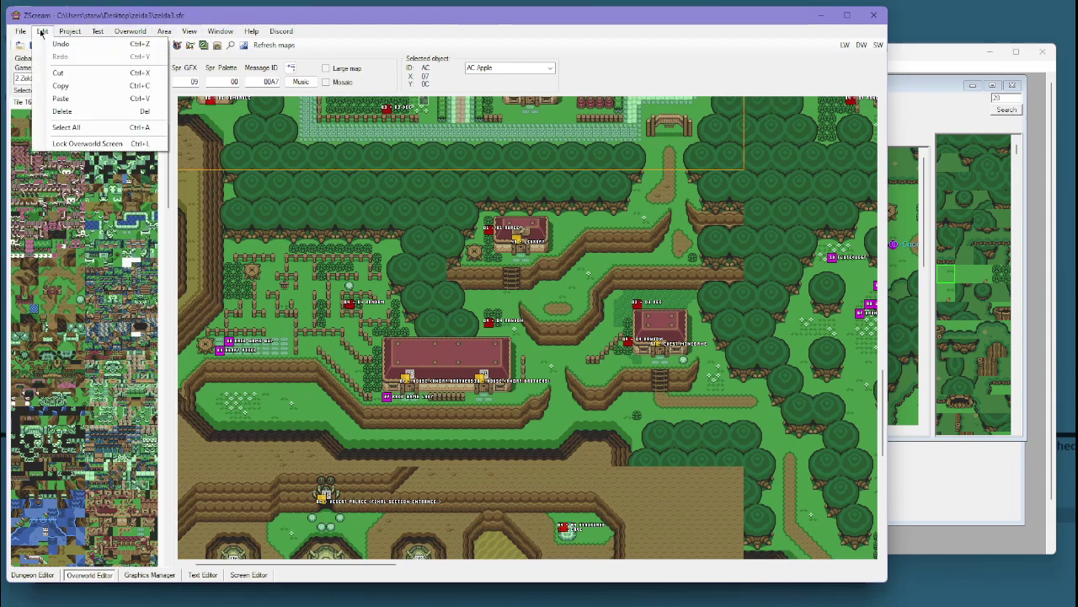
mouse_move(142, 33)
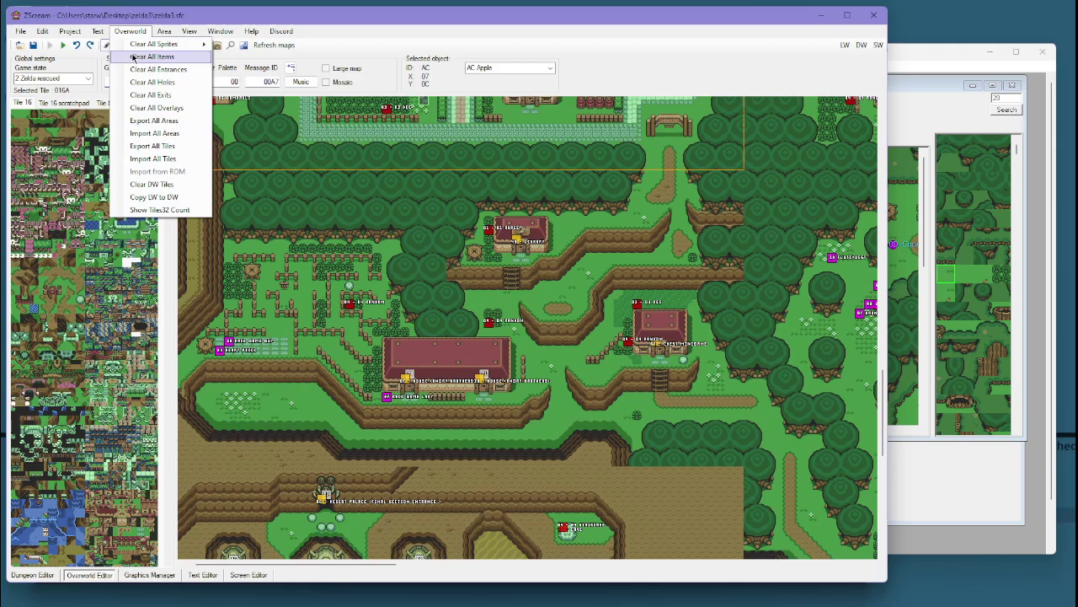
Return to the Lost Woods and pick the bush tile 0036 from the map.
right_click(525, 257)
scroll(449, 434, up, 3)
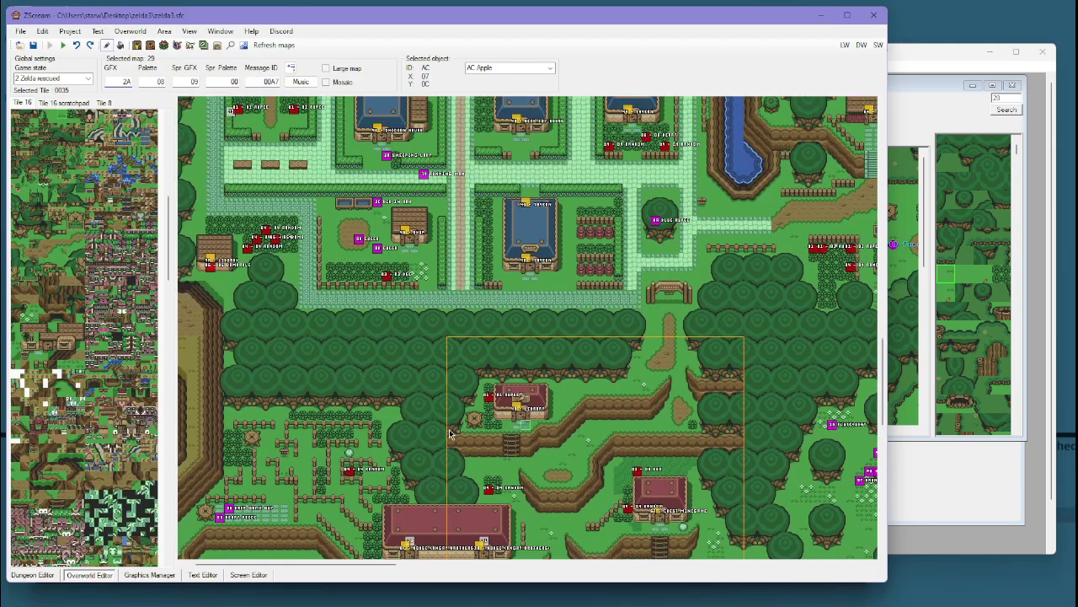
scroll(450, 434, up, 10)
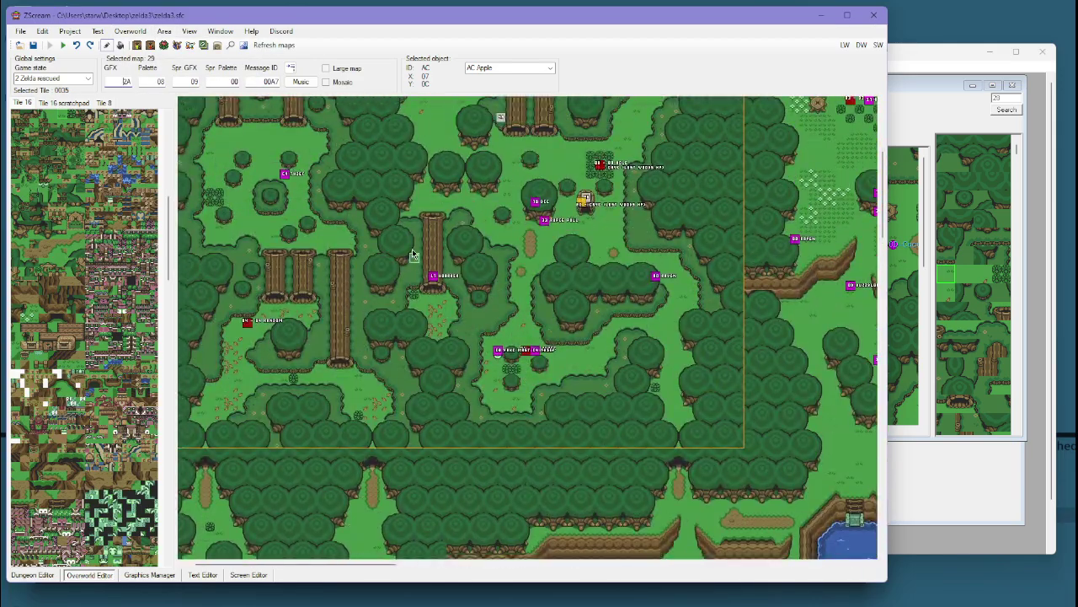
scroll(413, 252, up, 5)
right_click(460, 315)
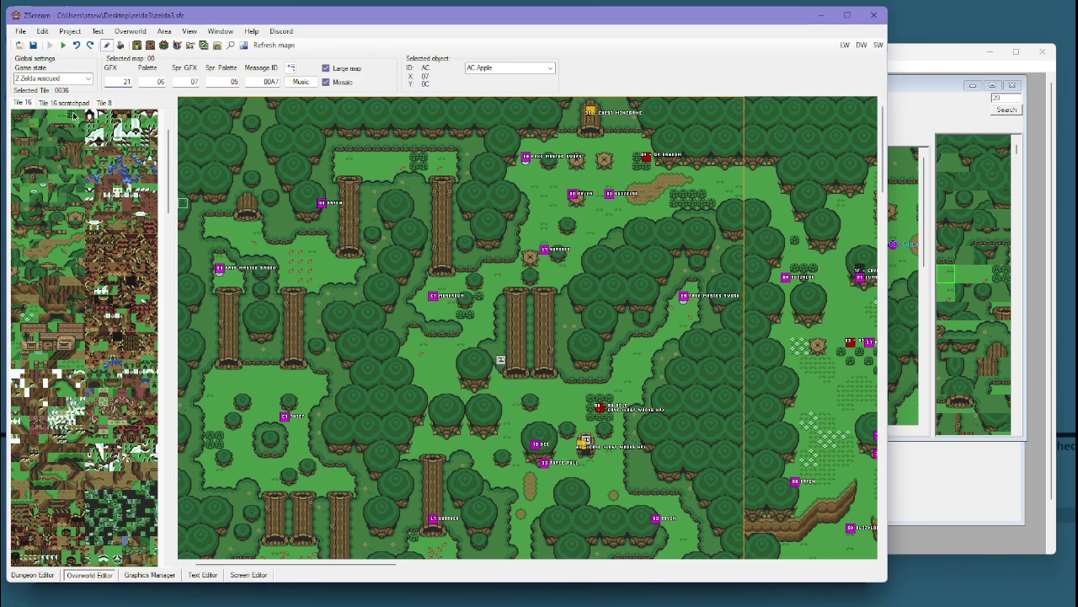
Open the Tile 16 Editor, select bush tile 0036 and look over the tile 8 sheet.
double_click(74, 116)
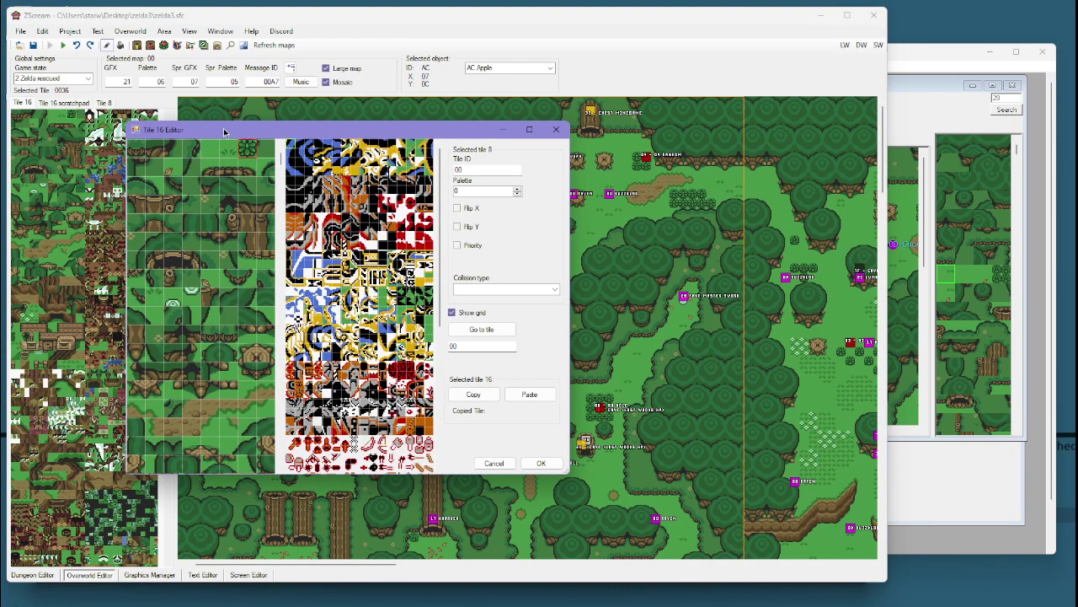
drag(224, 133, 287, 135)
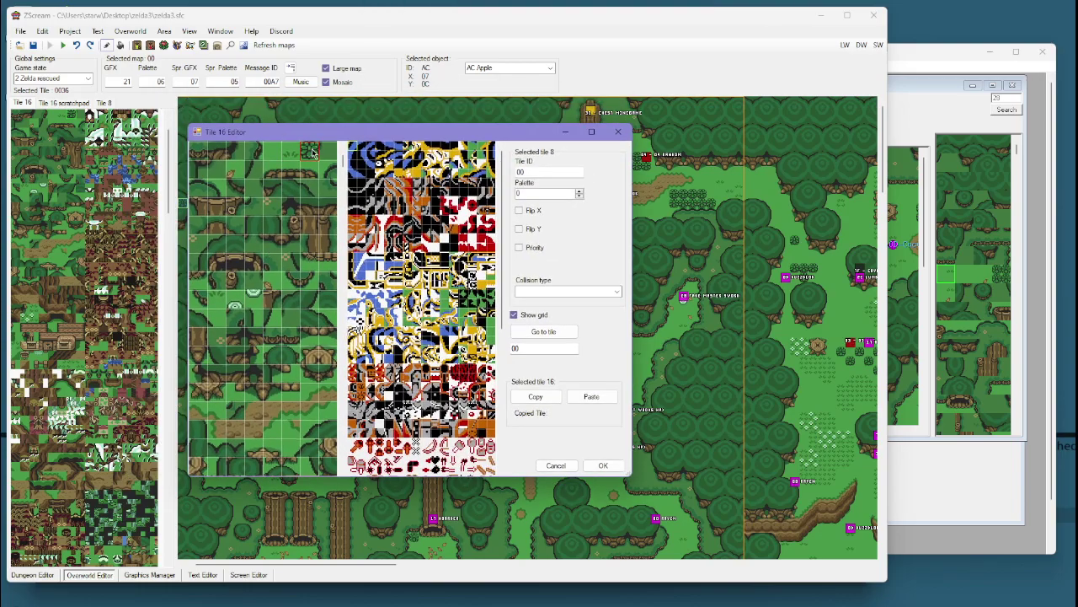
click(310, 154)
scroll(457, 219, down, 4)
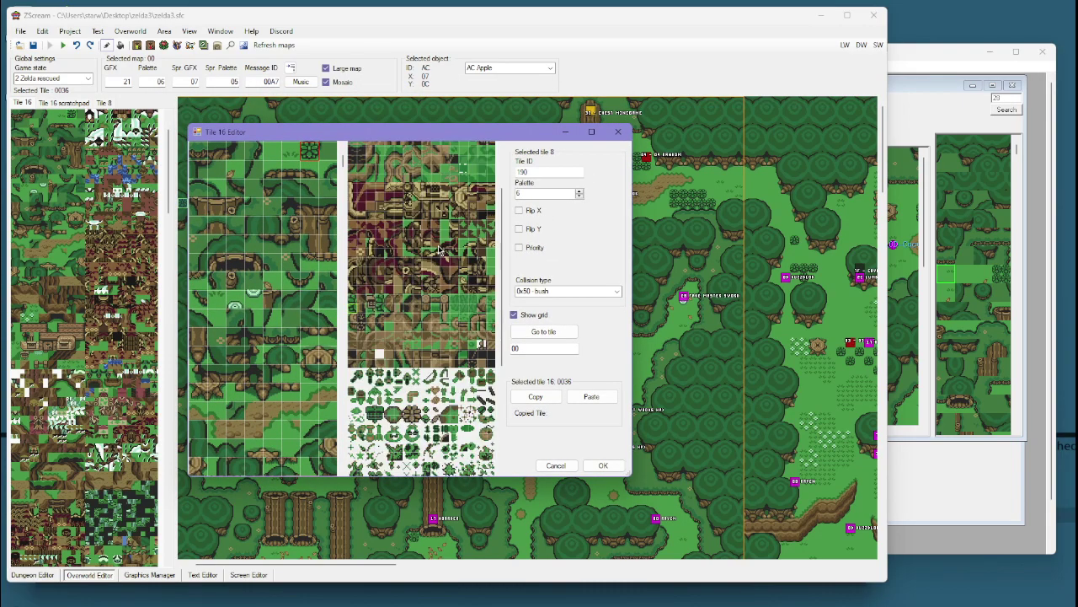
scroll(437, 252, up, 4)
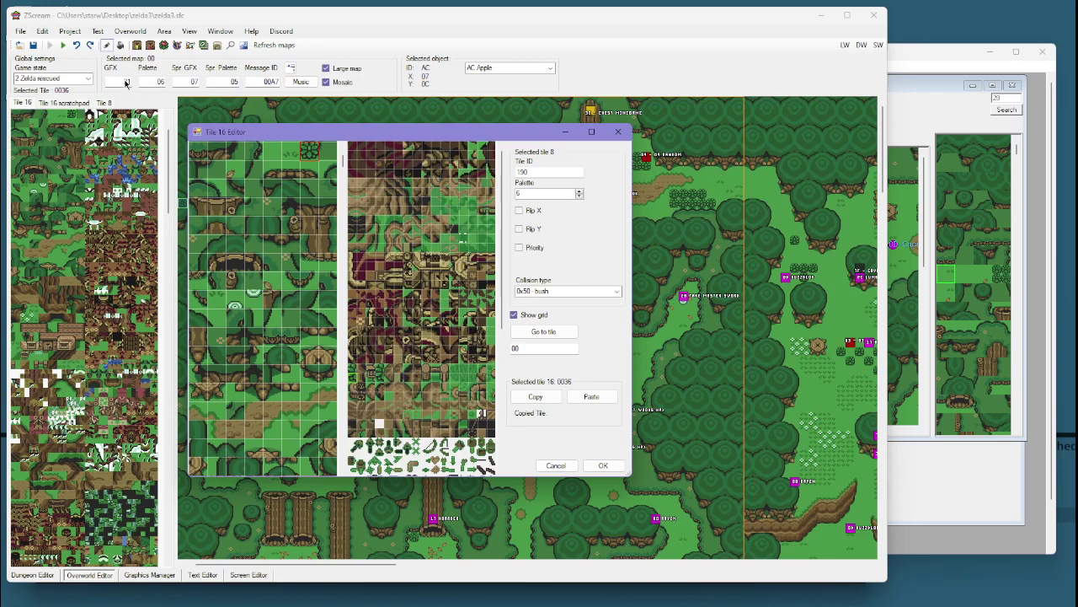
Preview the tile 8 sheet in different palettes, ending on palette 2.
click(579, 196)
click(579, 195)
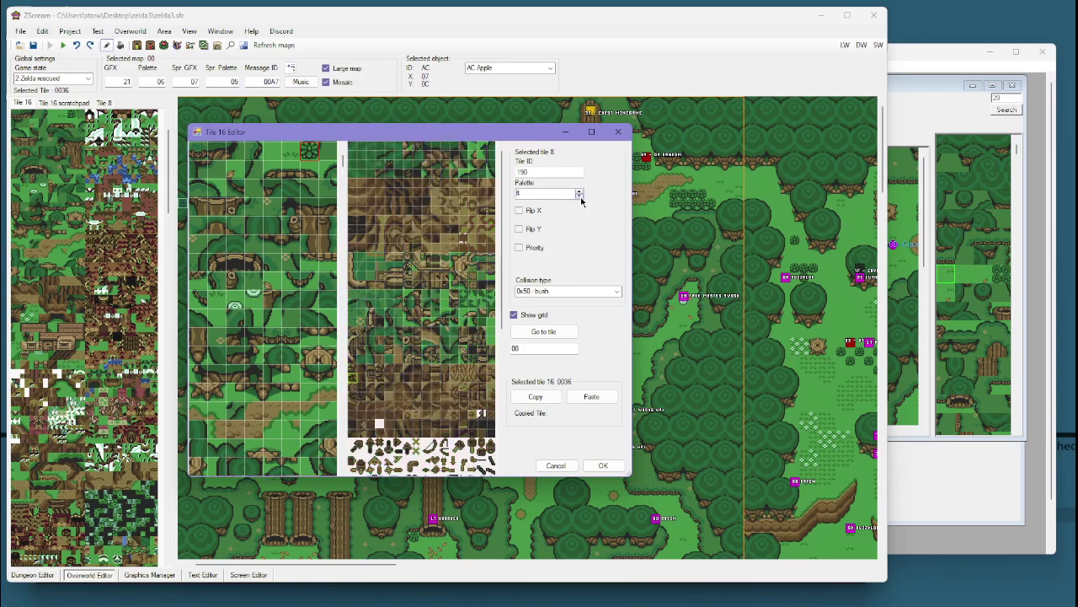
click(579, 196)
click(579, 196)
click(579, 196)
click(579, 192)
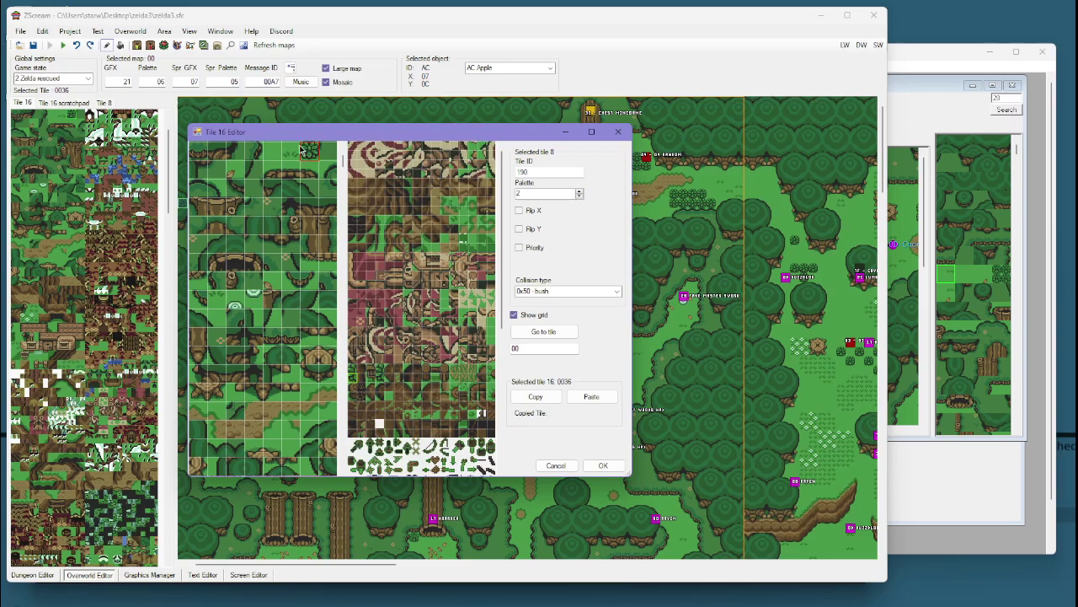
Browse further through the editor's tile 16 list and close the Tile 16 Editor without saving.
scroll(320, 312, down, 15)
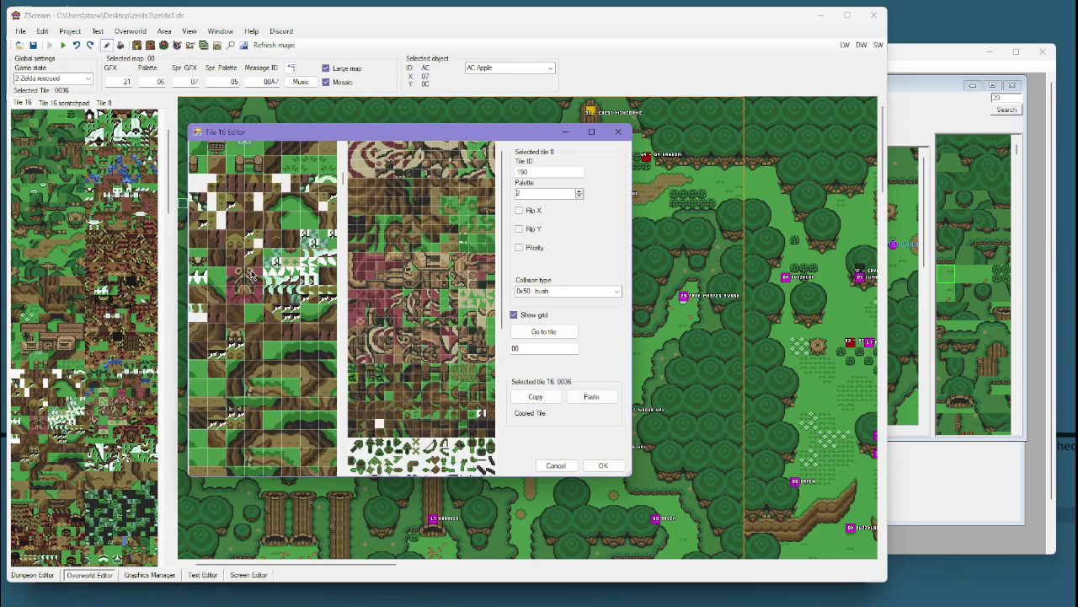
scroll(252, 272, down, 5)
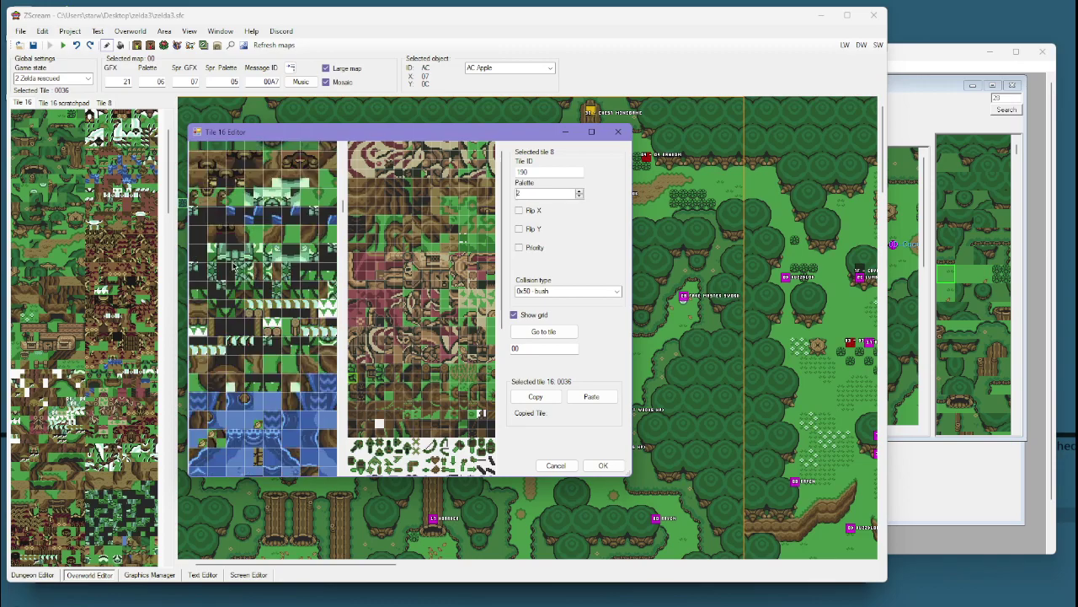
click(617, 131)
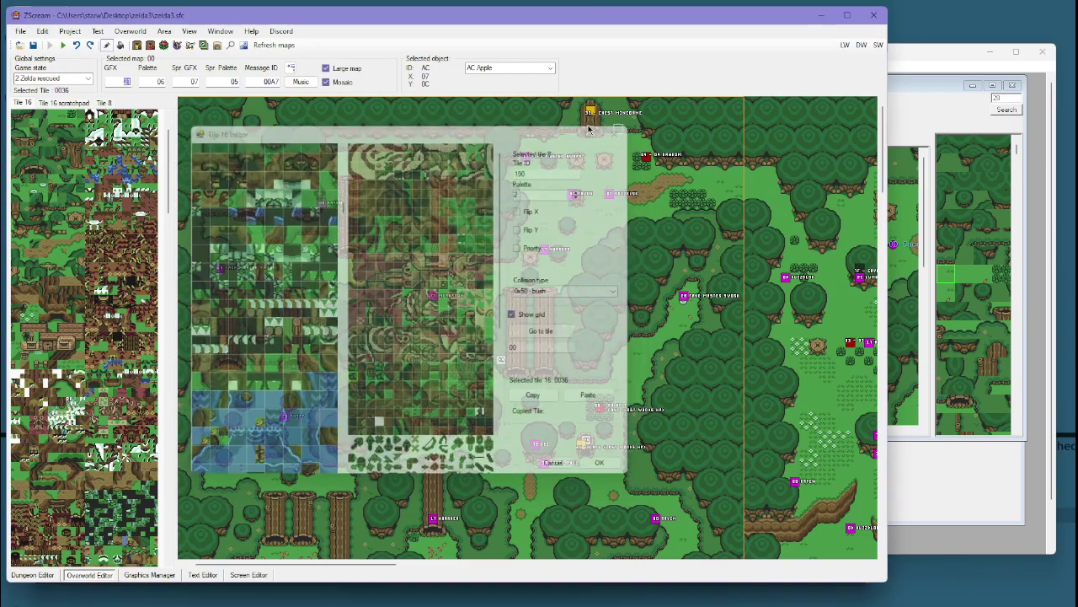
Paint a small patch of light grass tiles in the central Lost Woods clearing and browse the Tile 16 palette.
scroll(427, 271, down, 3)
scroll(427, 271, down, 2)
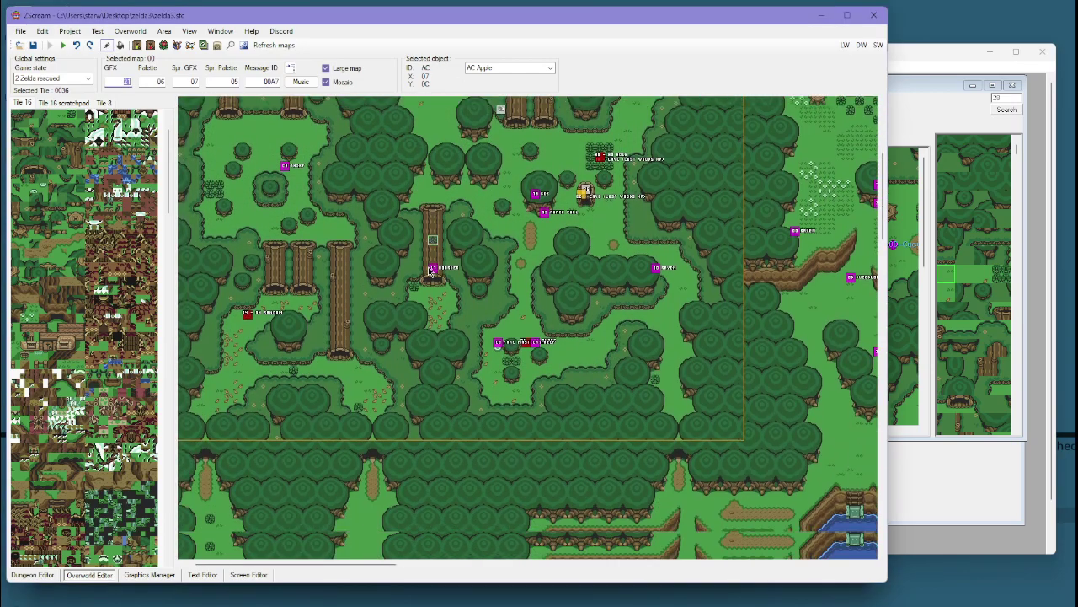
scroll(446, 314, up, 4)
scroll(447, 314, up, 1)
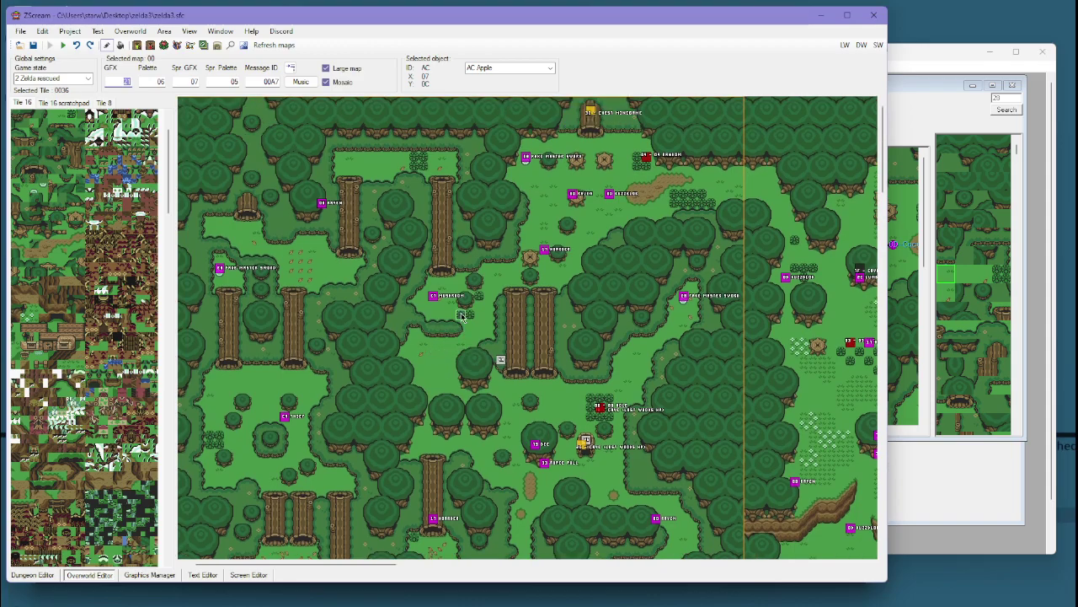
click(440, 362)
click(427, 362)
click(36, 193)
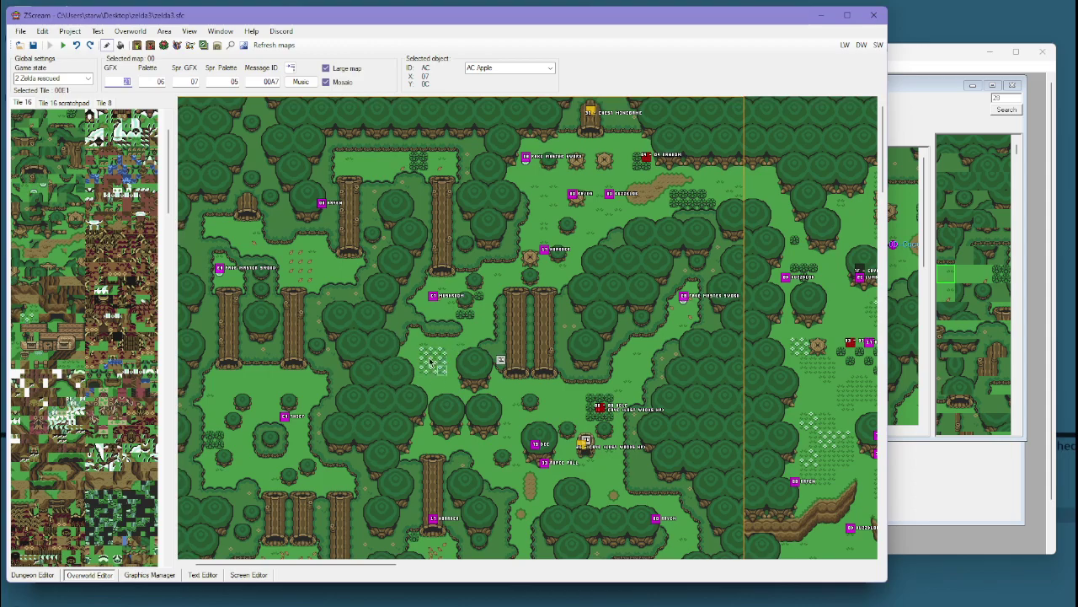
scroll(84, 337, down, 15)
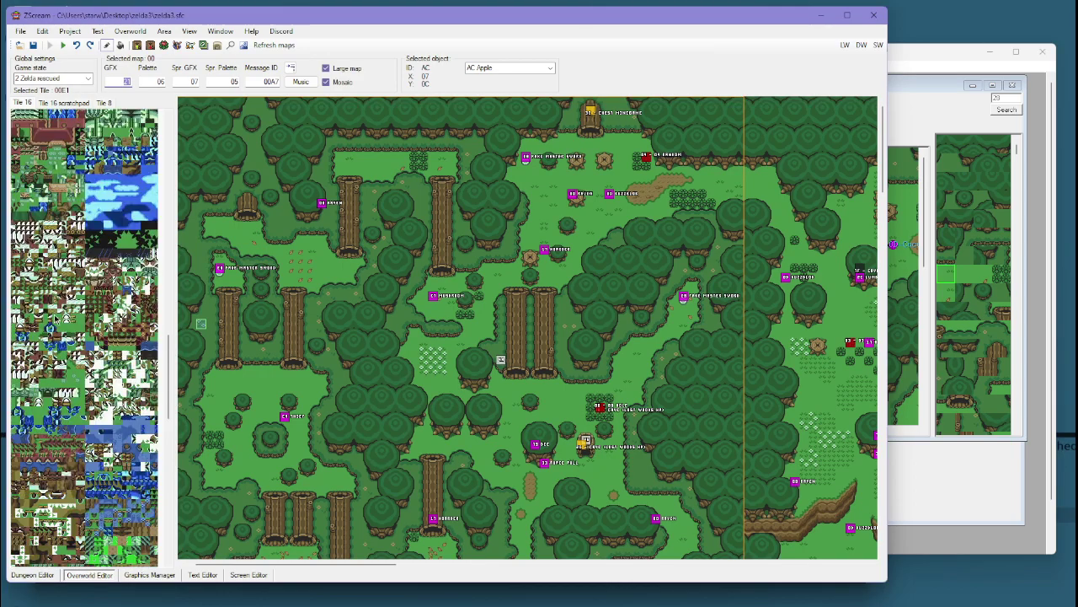
Copy the octagonal pond from the Tile 16 scratchpad and stamp it over the weathervane in the village's central square.
click(55, 103)
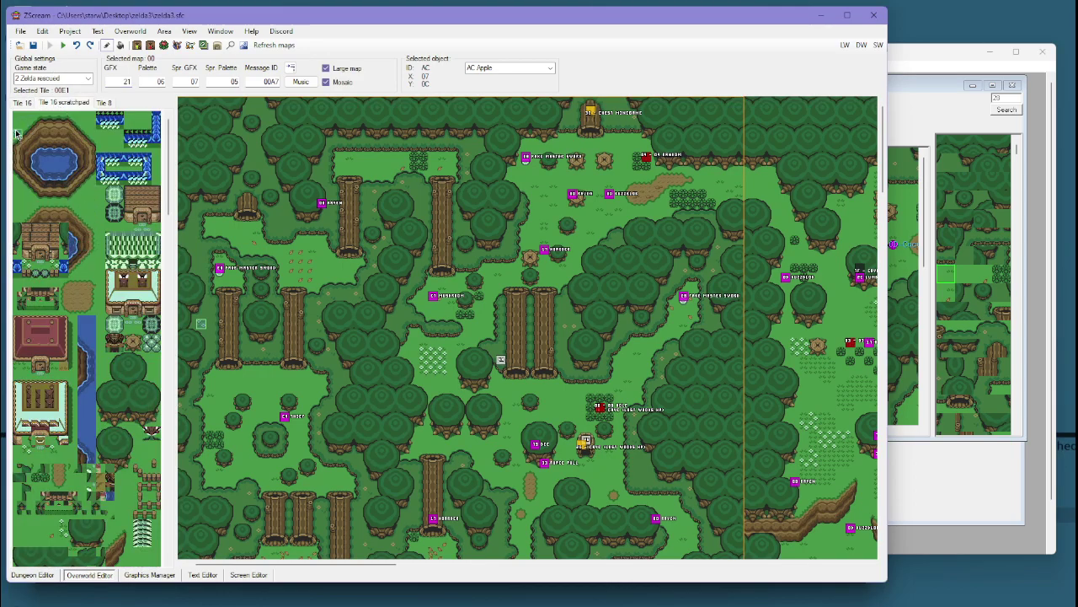
drag(15, 133, 96, 209)
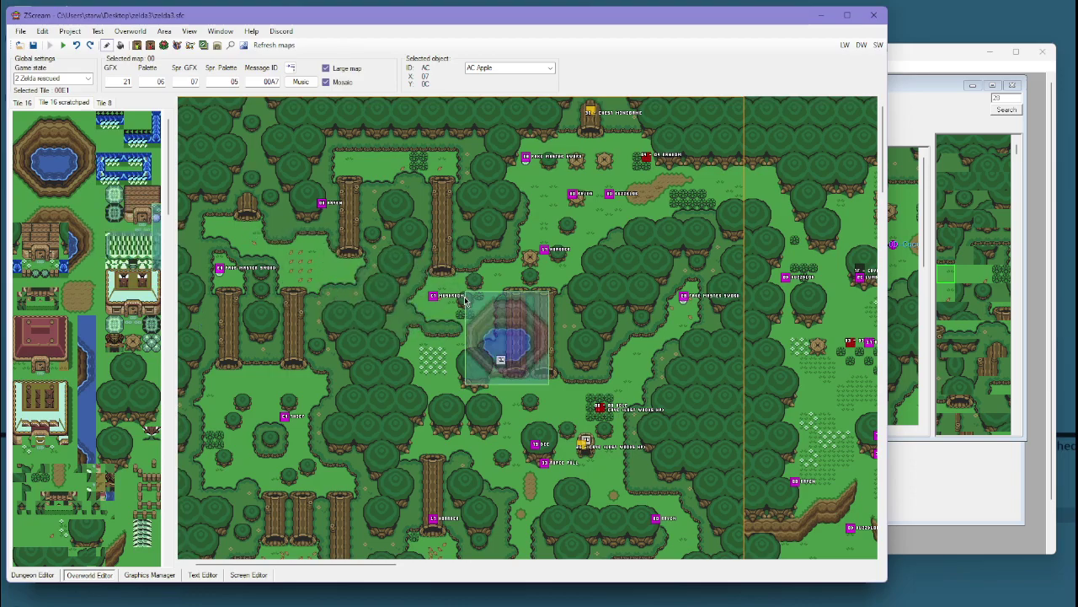
scroll(422, 308, down, 10)
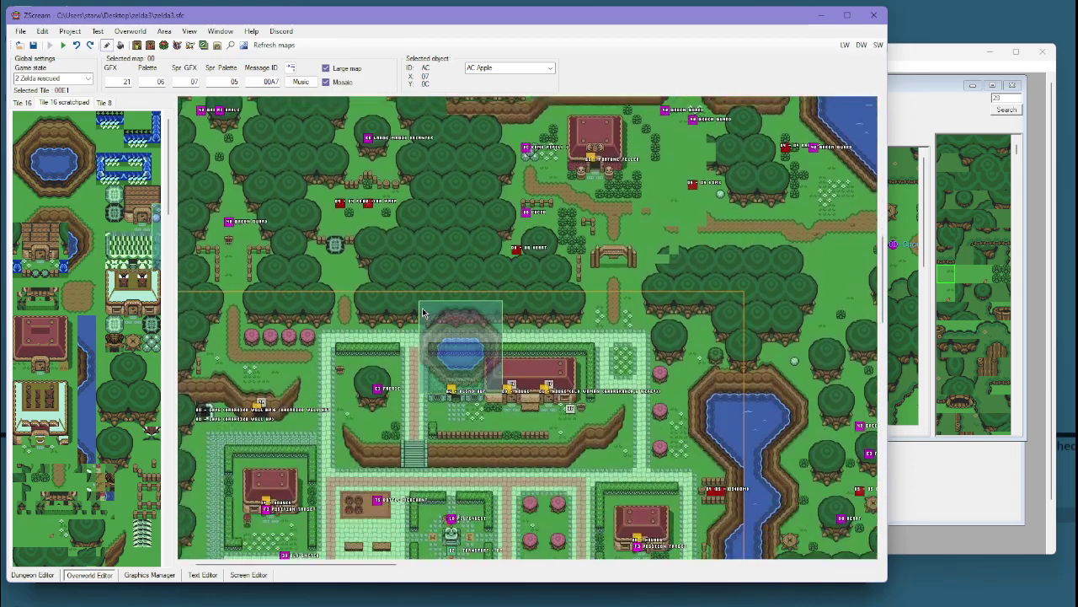
scroll(422, 307, down, 3)
click(414, 278)
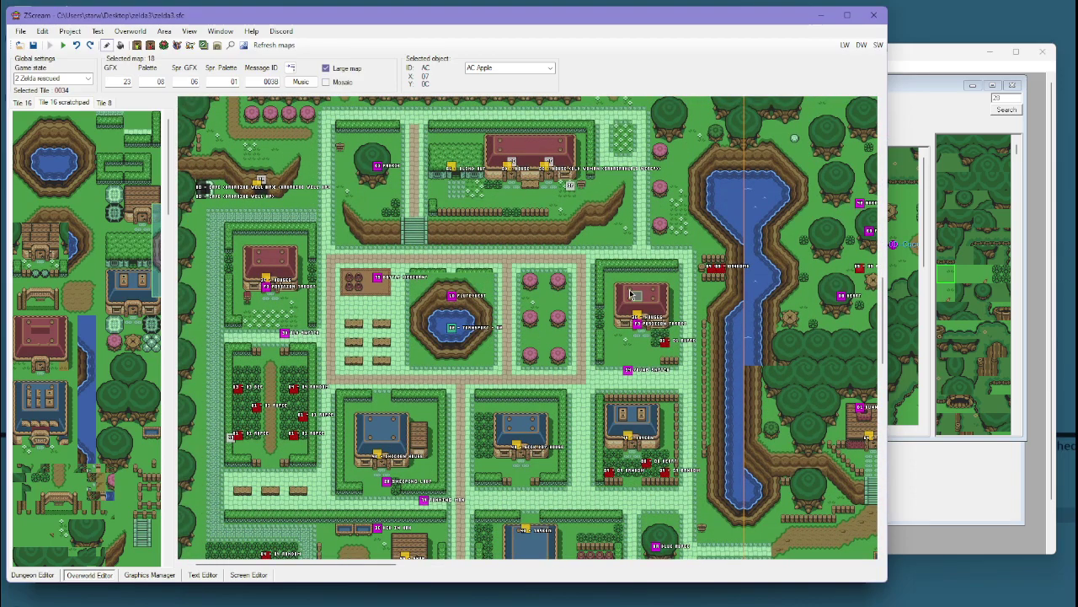
Copy the red-roofed house on the village's east side into the scratchpad below the pond and look through the scratchpad.
right_drag(617, 285, 673, 343)
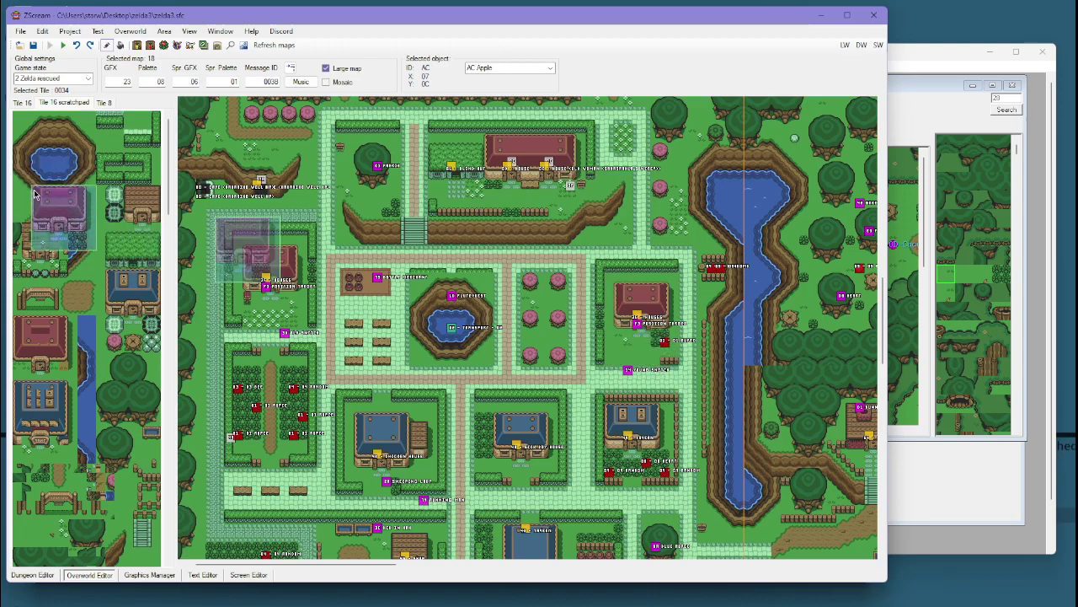
click(17, 216)
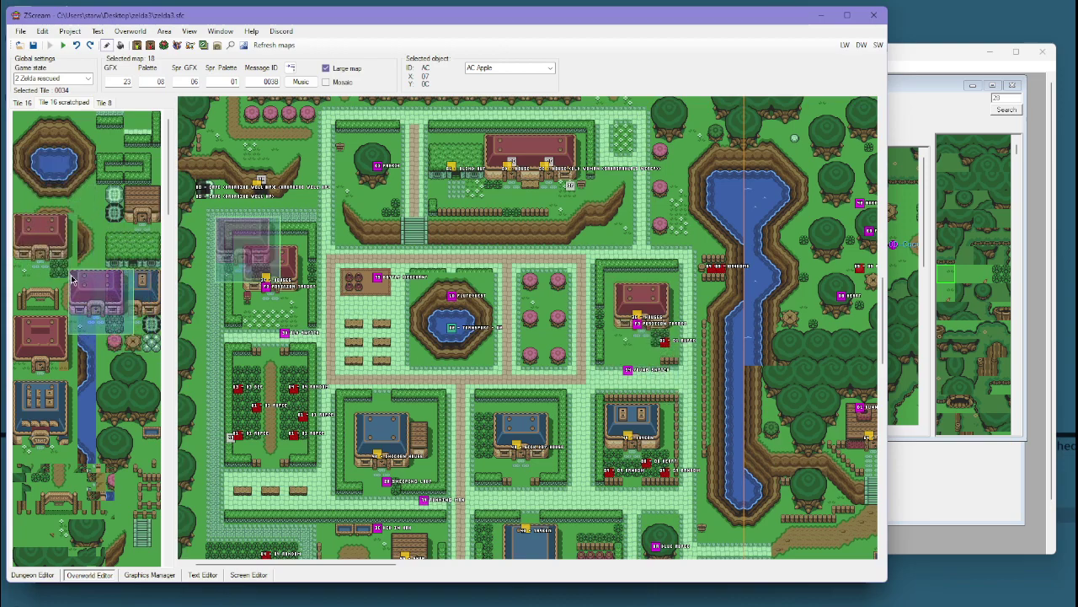
right_click(70, 280)
scroll(83, 226, down, 15)
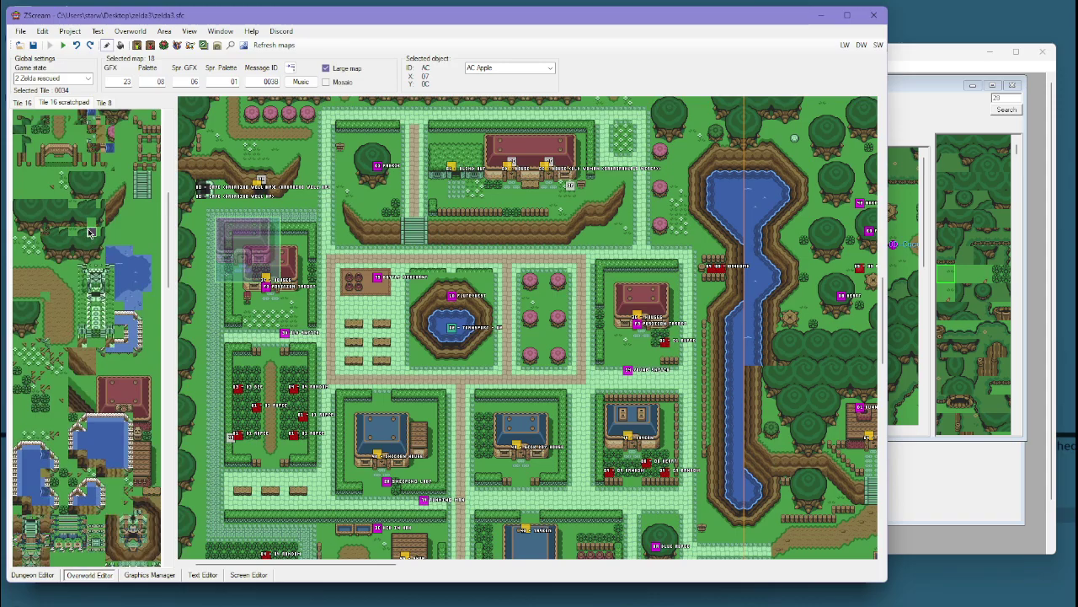
scroll(89, 290, up, 15)
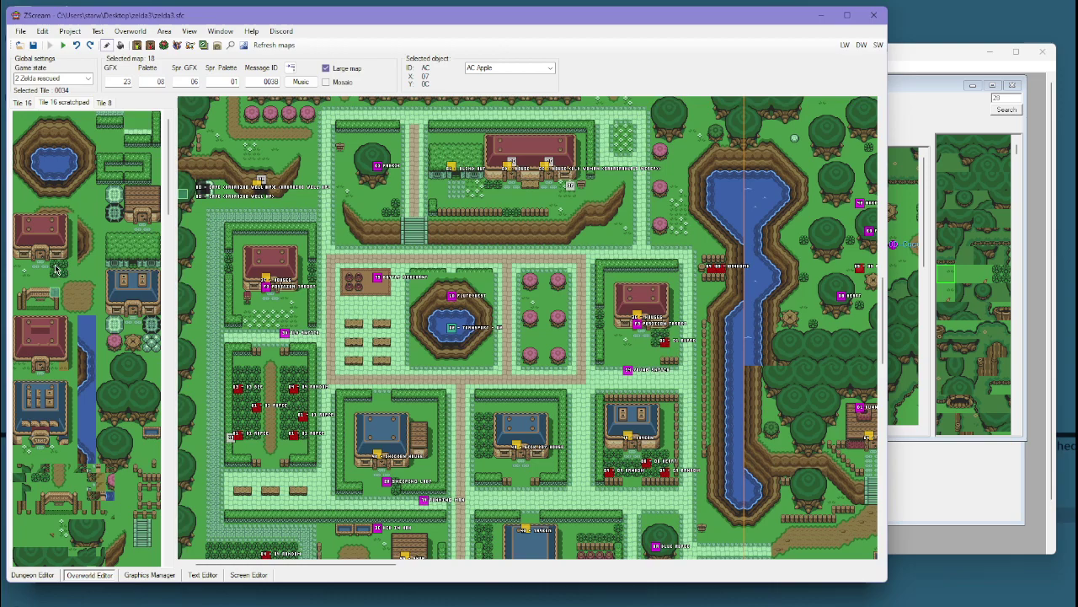
Open the Tile 16 Editor from the Tile 16 palette, browse its tile list and select tile 012C.
click(23, 103)
double_click(87, 226)
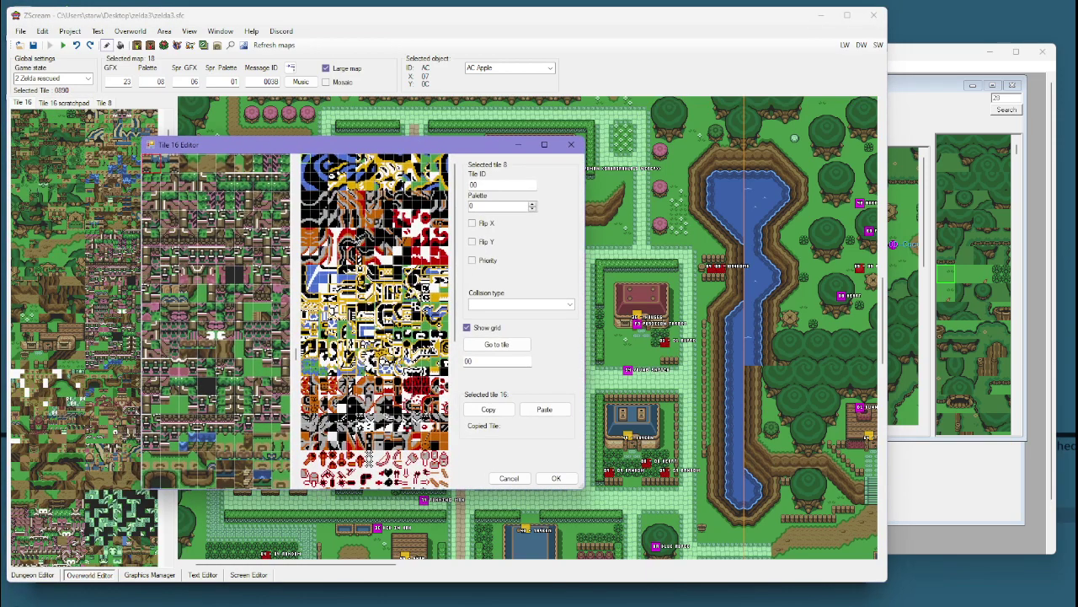
scroll(215, 260, down, 10)
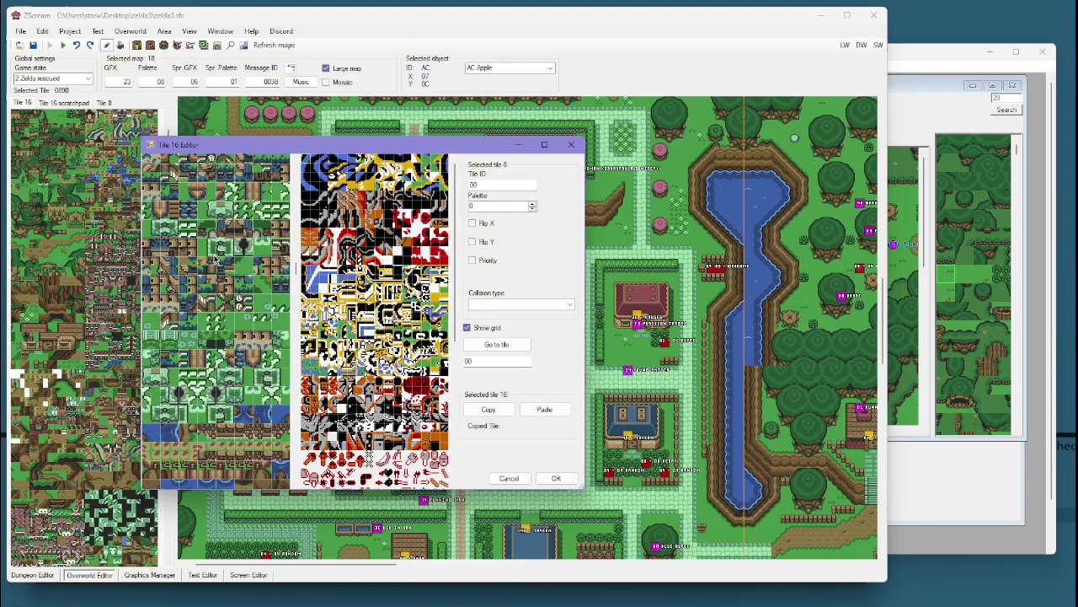
scroll(215, 260, down, 5)
click(223, 230)
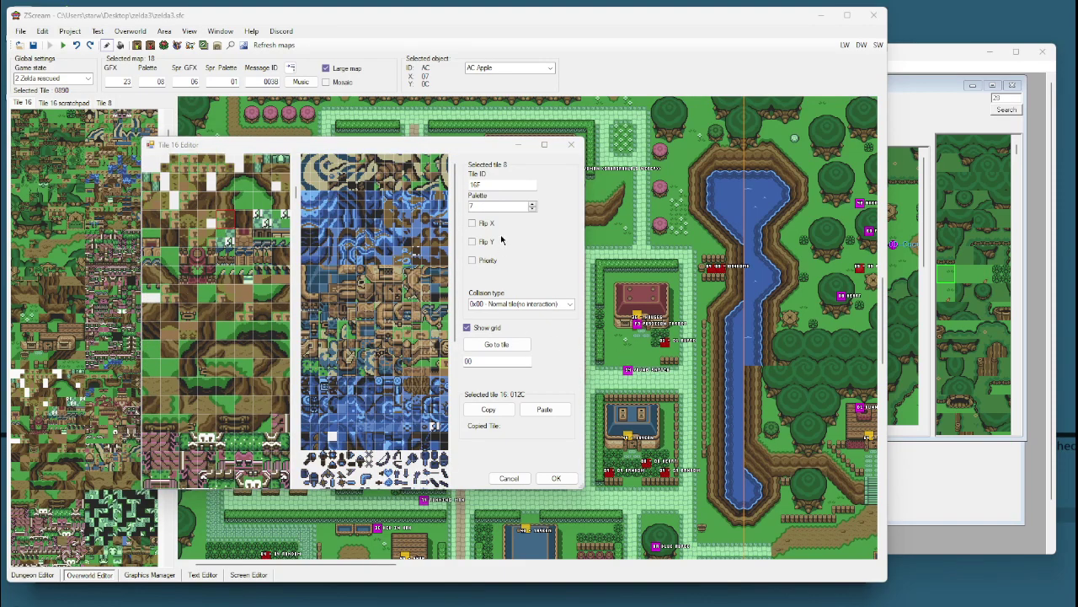
Browse other parts of the editor's tile 16 list and select tile 00AA.
click(384, 145)
scroll(210, 317, down, 5)
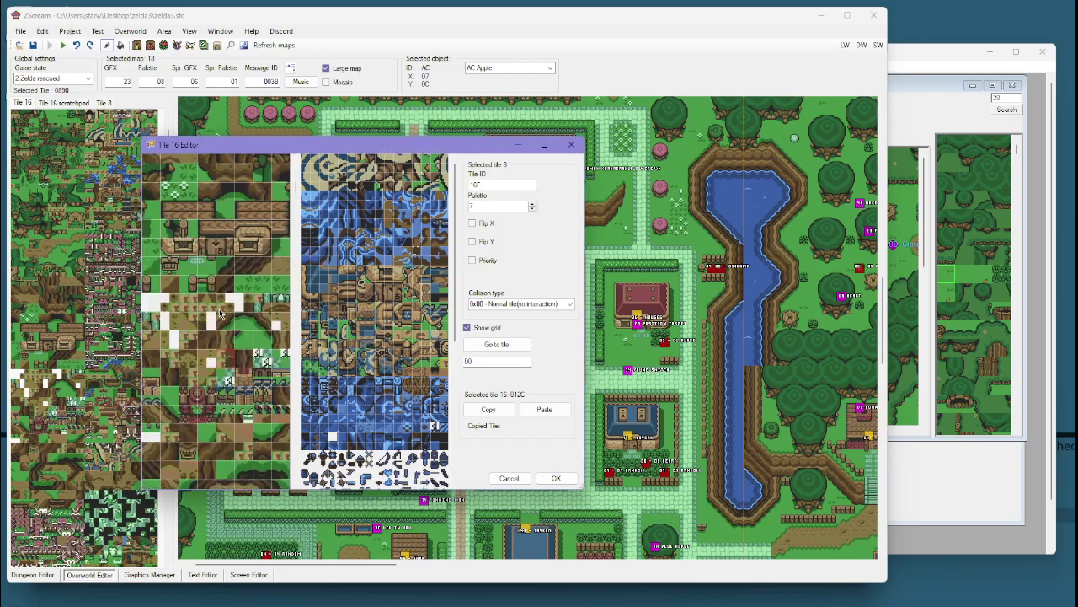
scroll(202, 353, down, 2)
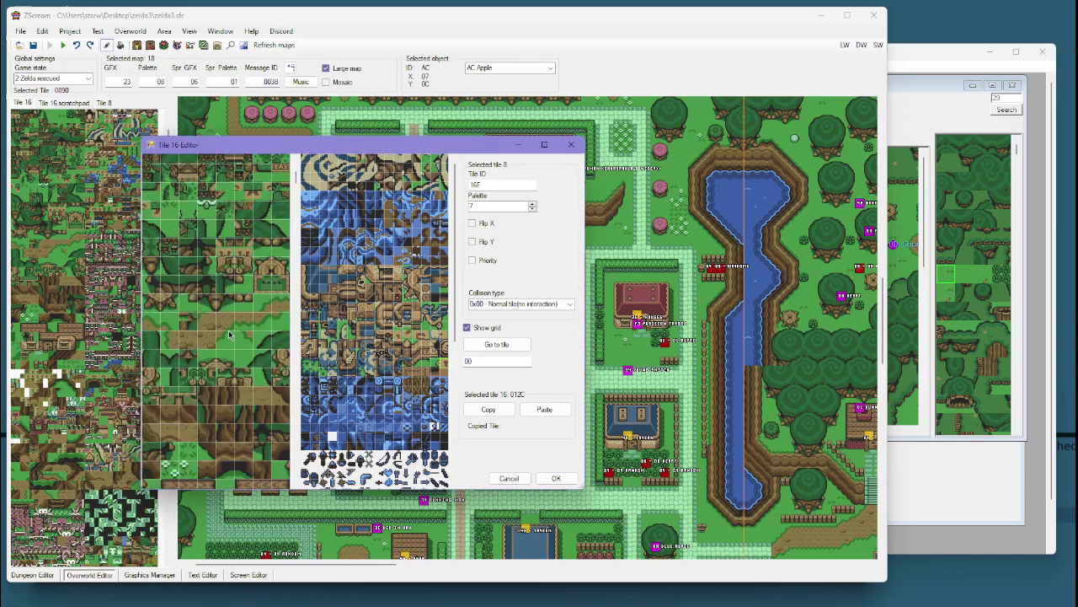
scroll(203, 261, down, 1)
click(183, 280)
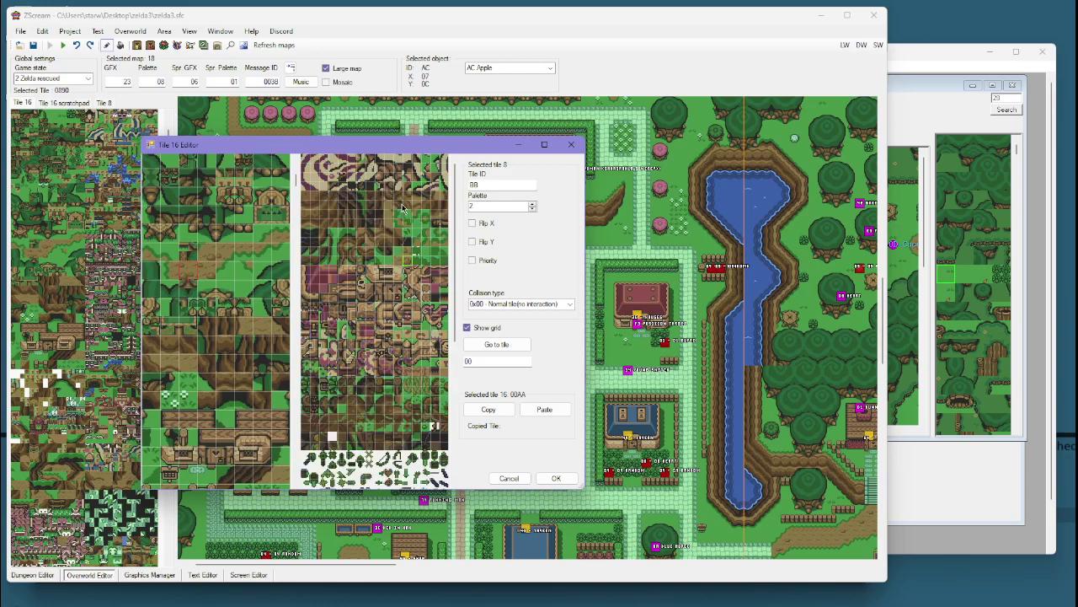
Try Flip X, Flip Y and Priority on and off for the tile 8, select tile 00A9 and close the editor with OK.
click(472, 224)
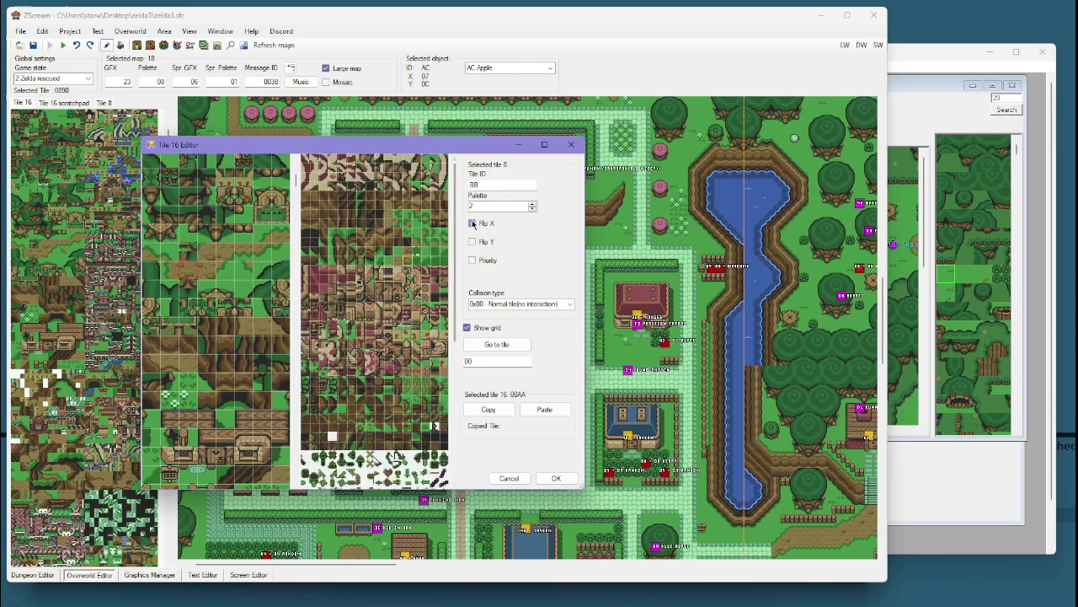
click(472, 224)
click(472, 243)
click(471, 243)
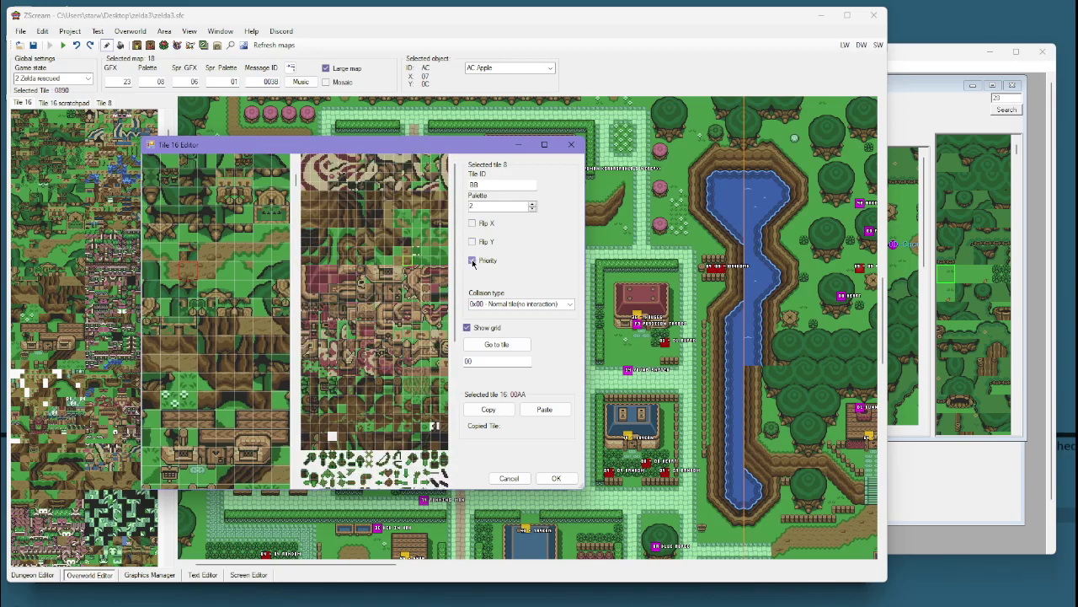
click(473, 262)
click(169, 279)
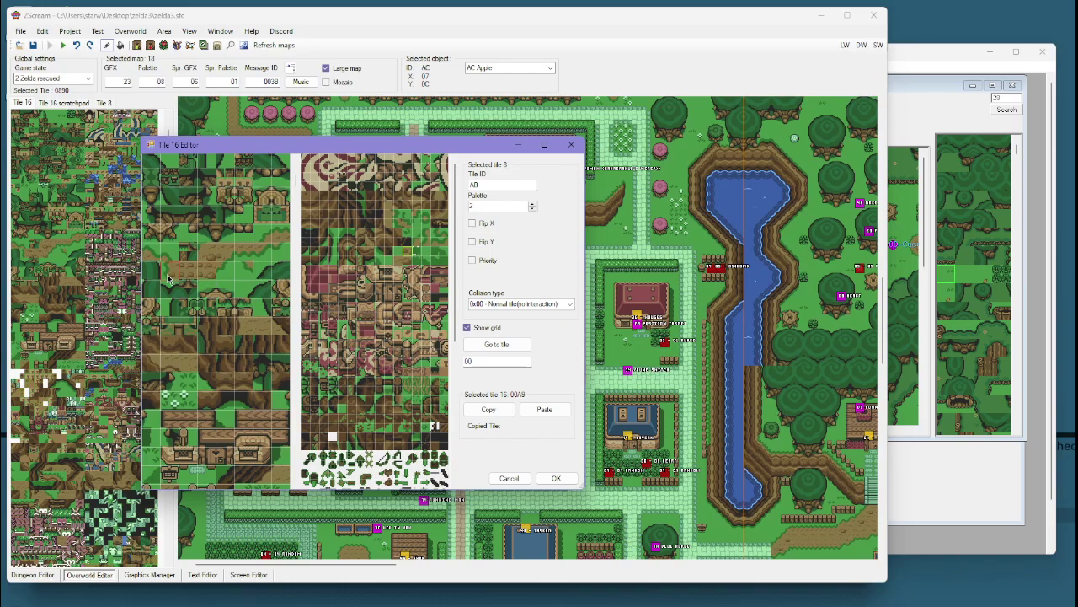
click(556, 477)
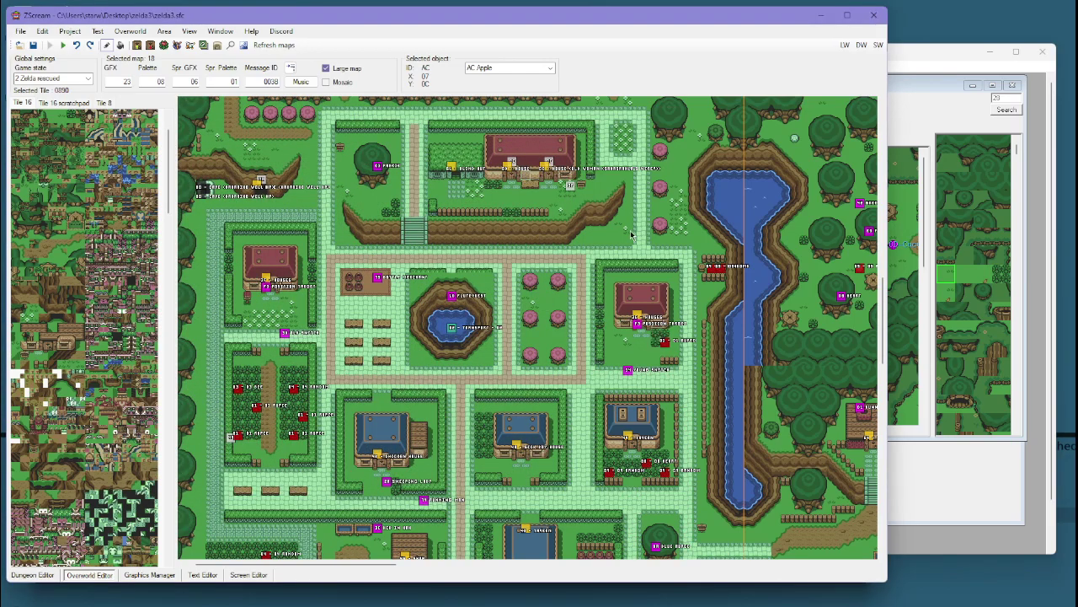
Open the Tile 16 Editor on tile 01A5 and close it without saving.
scroll(566, 303, down, 3)
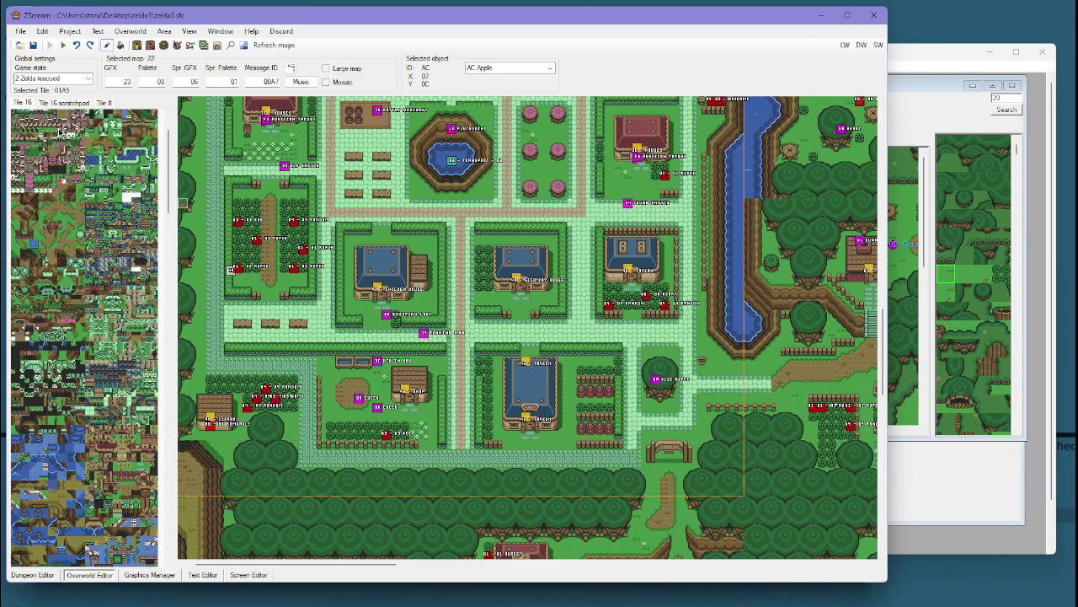
double_click(64, 121)
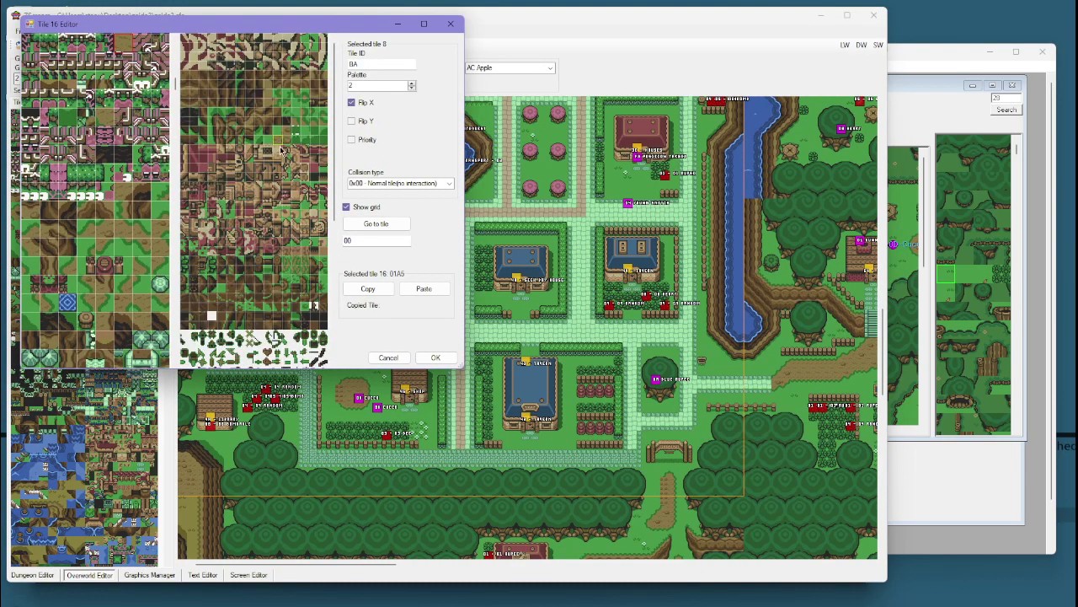
click(389, 357)
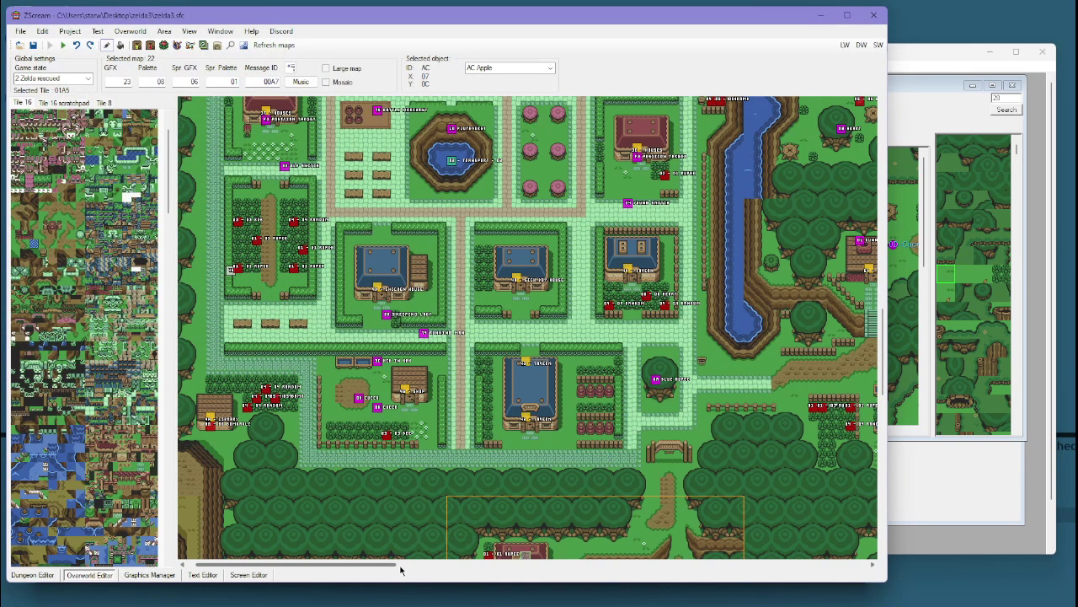
Sample tiles around the blacksmith's house east of the village, reopen the Tile 16 Editor and browse its tile list.
drag(253, 566, 348, 567)
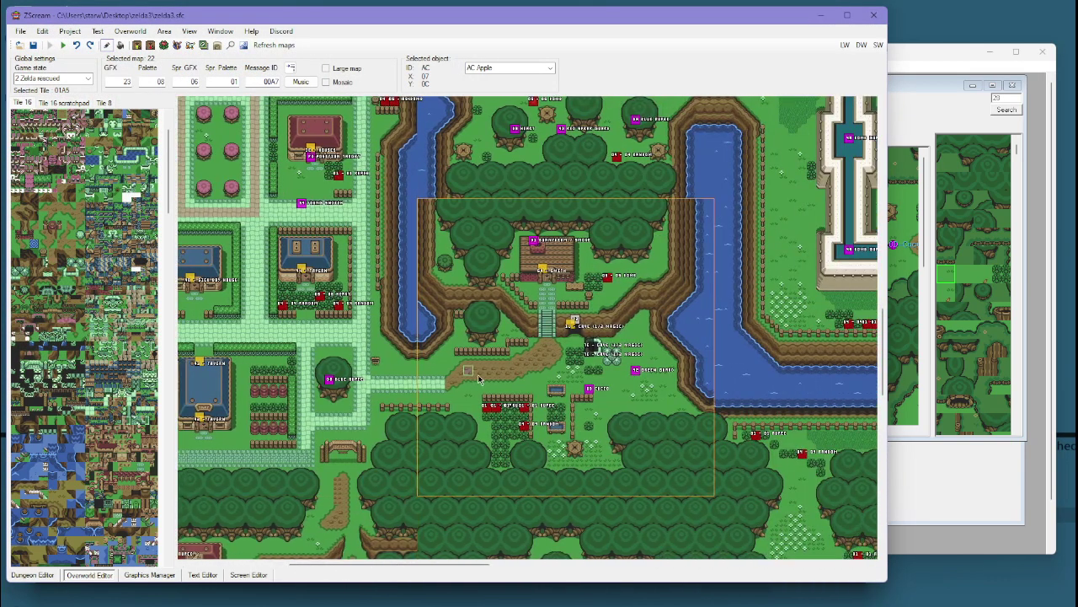
right_click(570, 275)
right_click(524, 241)
double_click(53, 152)
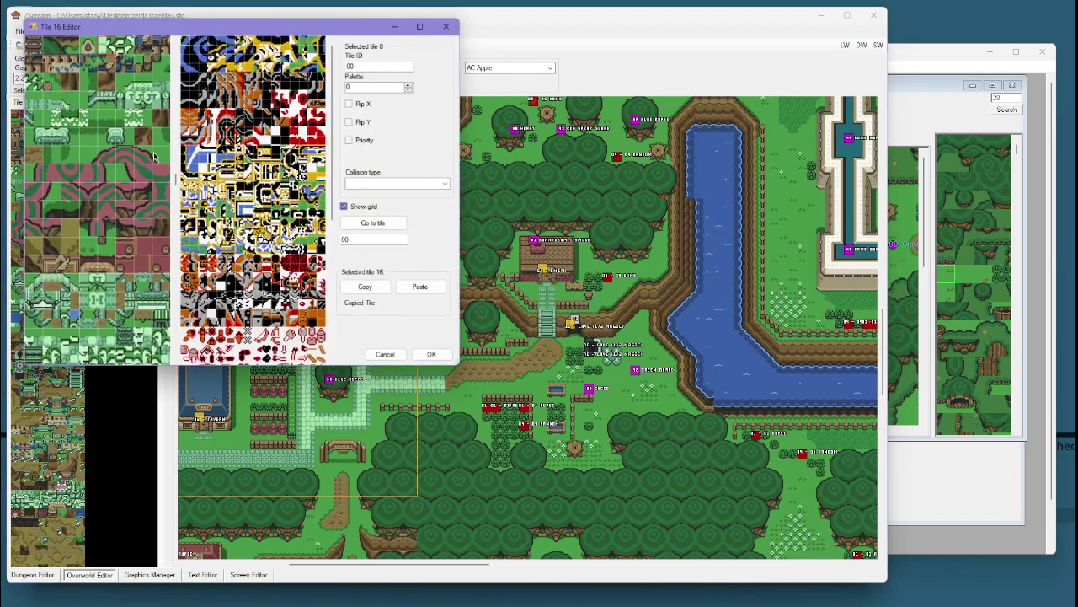
scroll(85, 87, up, 5)
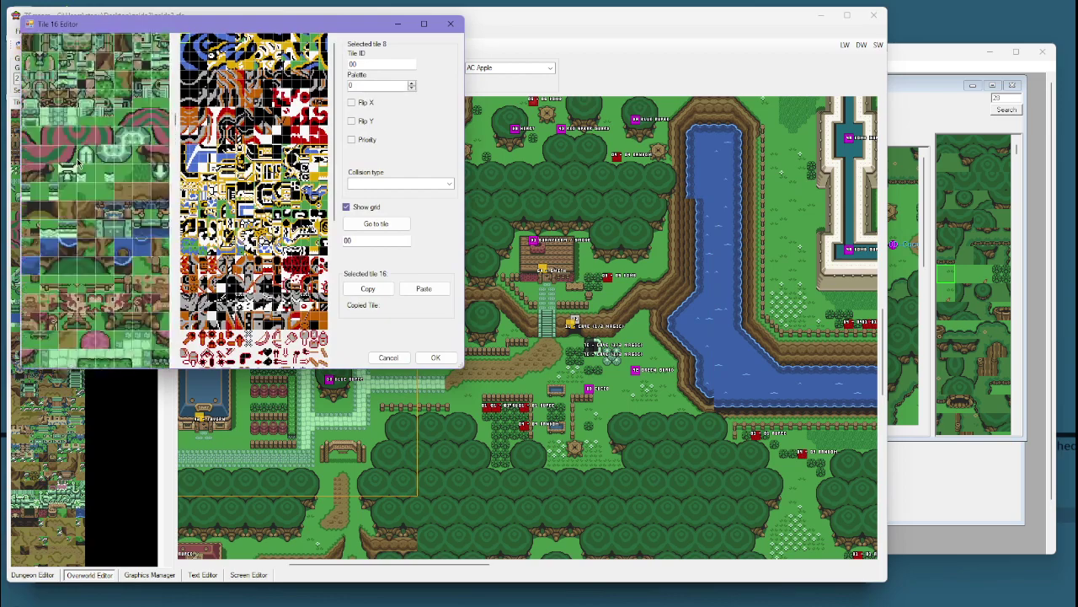
Edit tile 16 03A2 with tile 8 157 in palette 5, apply the change and pick the edited tile from the map.
click(70, 274)
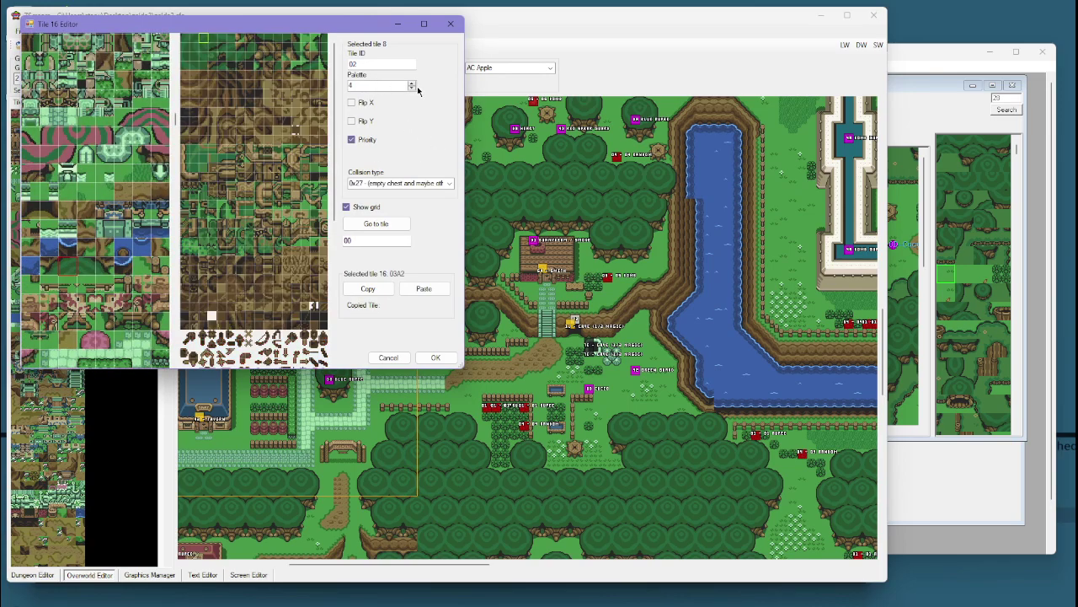
click(412, 83)
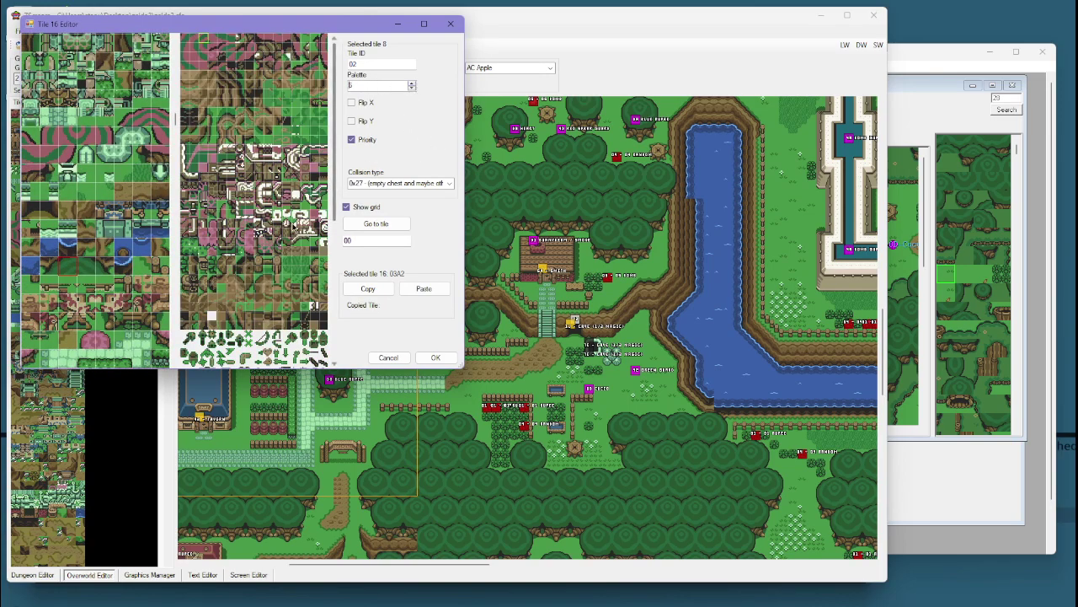
click(220, 252)
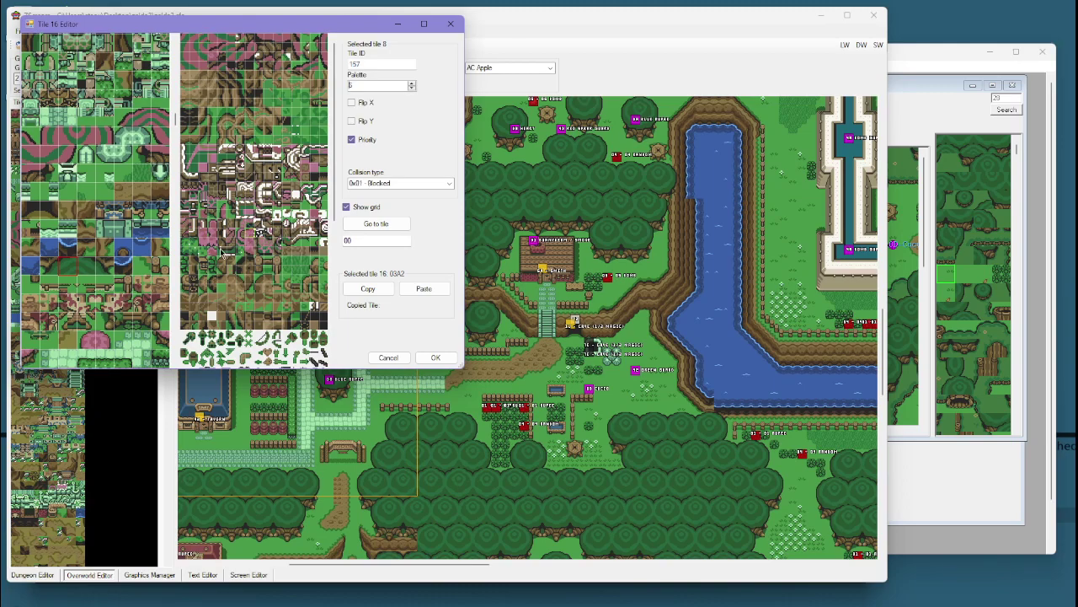
click(436, 357)
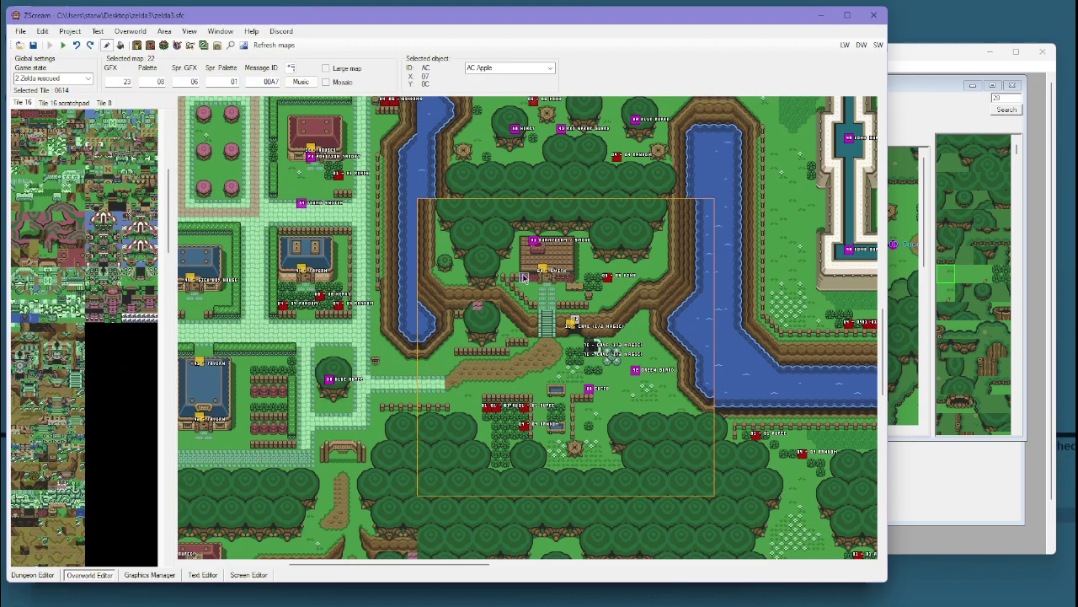
right_click(474, 305)
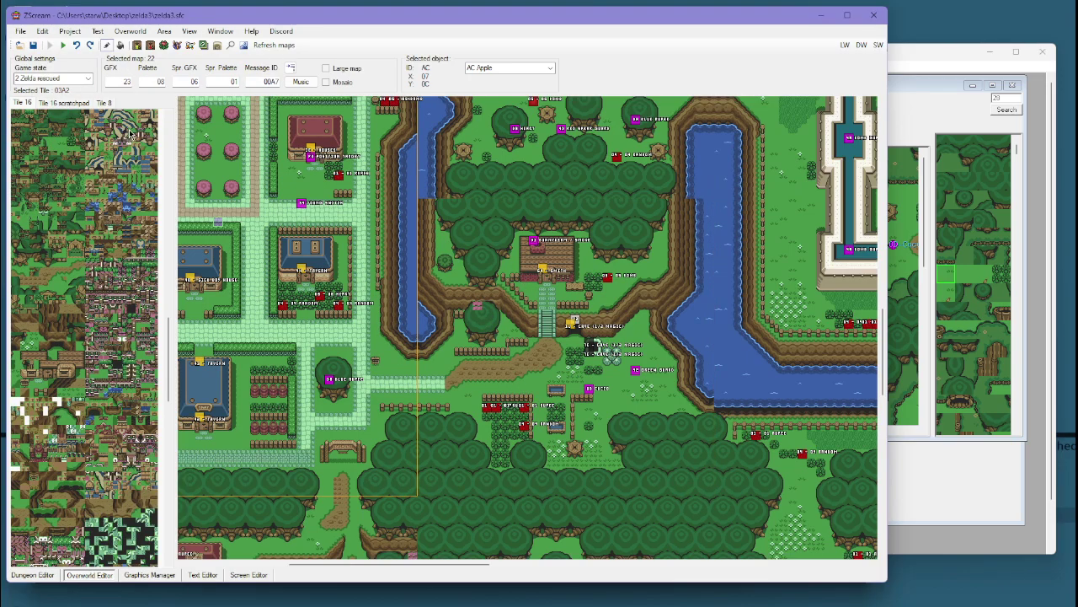
Open the Tile 16 Editor, select tile 0035, preview the tile 8 sheet flipped on both axes in palette 5 and select tile 8 117.
double_click(65, 147)
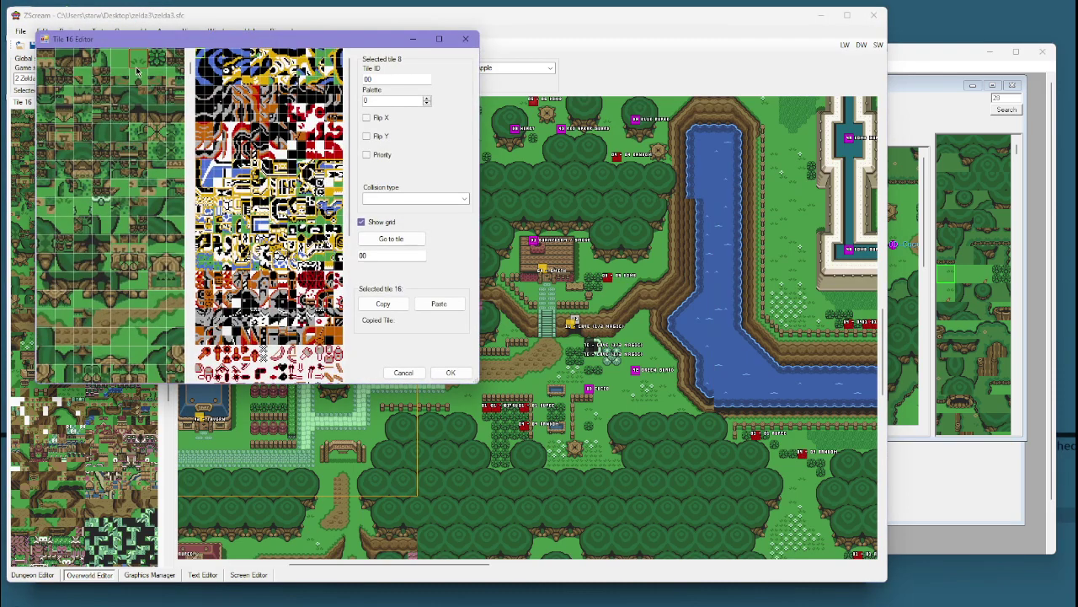
click(367, 136)
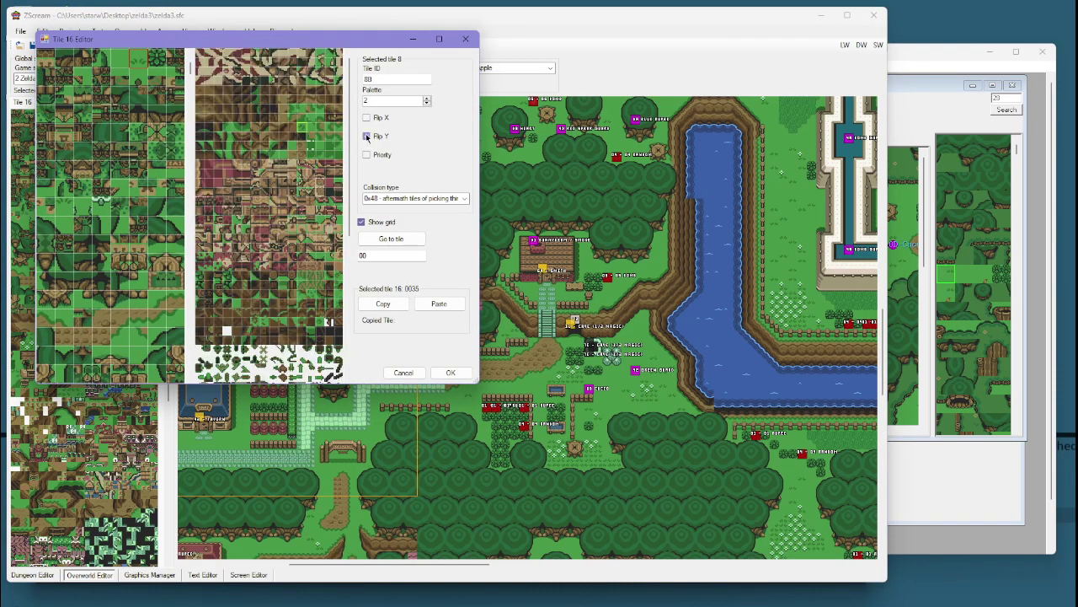
click(366, 118)
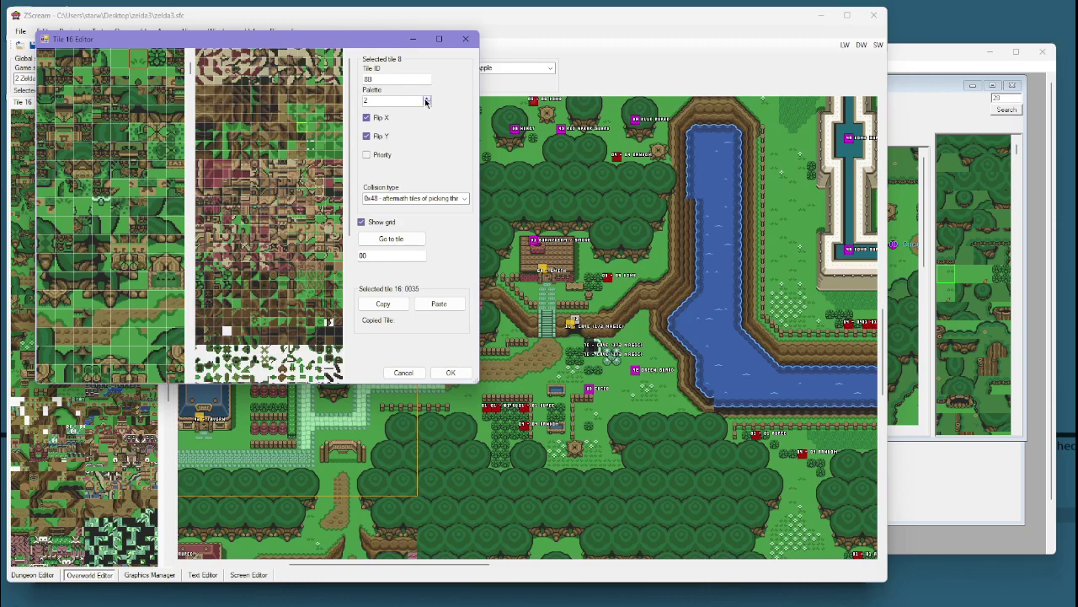
click(426, 98)
click(426, 98)
click(426, 99)
click(244, 216)
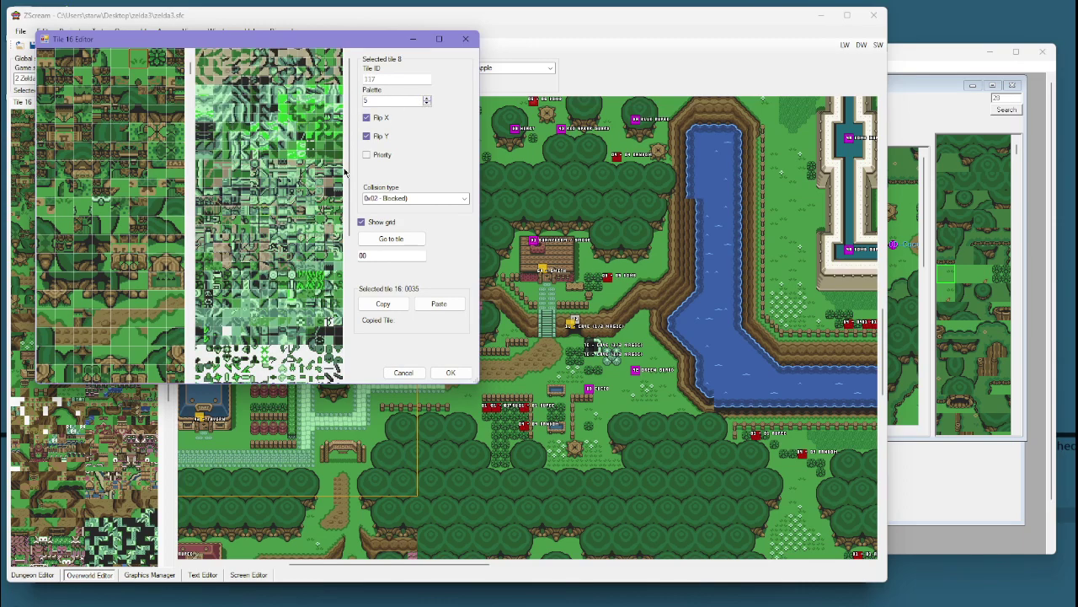
Turn off Flip X and Flip Y, set the palette to 4 and look over the lower part of the tile 8 sheet.
click(372, 119)
click(374, 135)
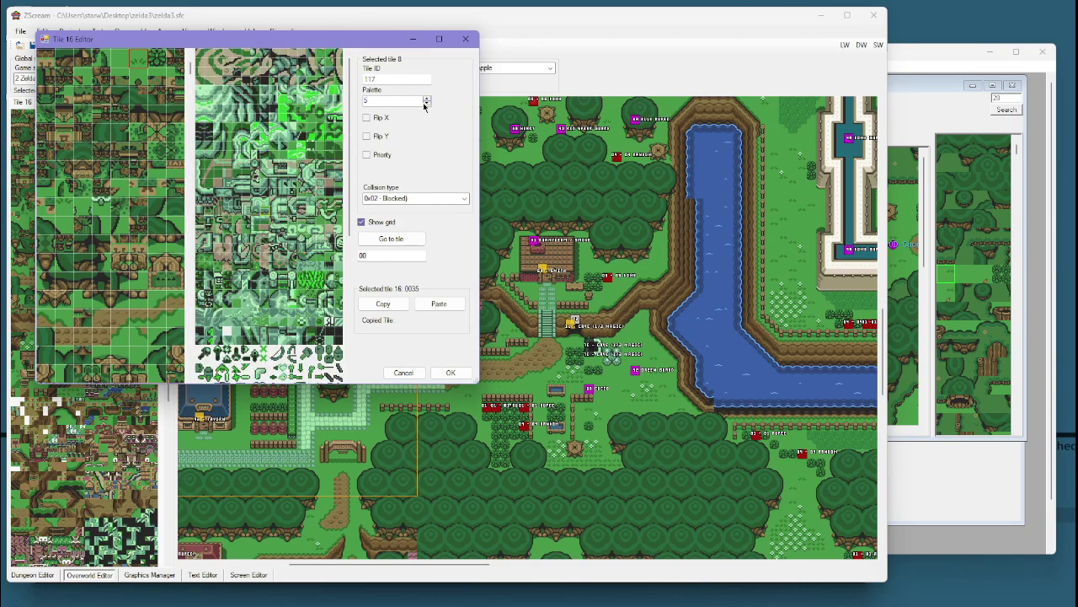
click(426, 100)
scroll(291, 215, down, 5)
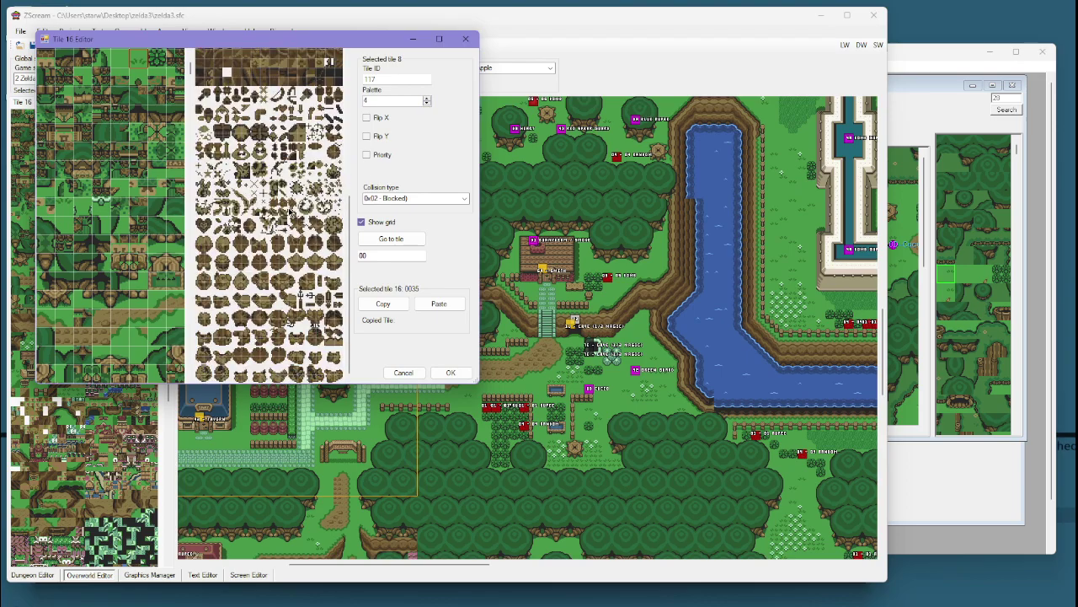
Hide the grid in the Tile 16 Editor, look over the tile 16 list and accept the dialog.
scroll(274, 240, up, 5)
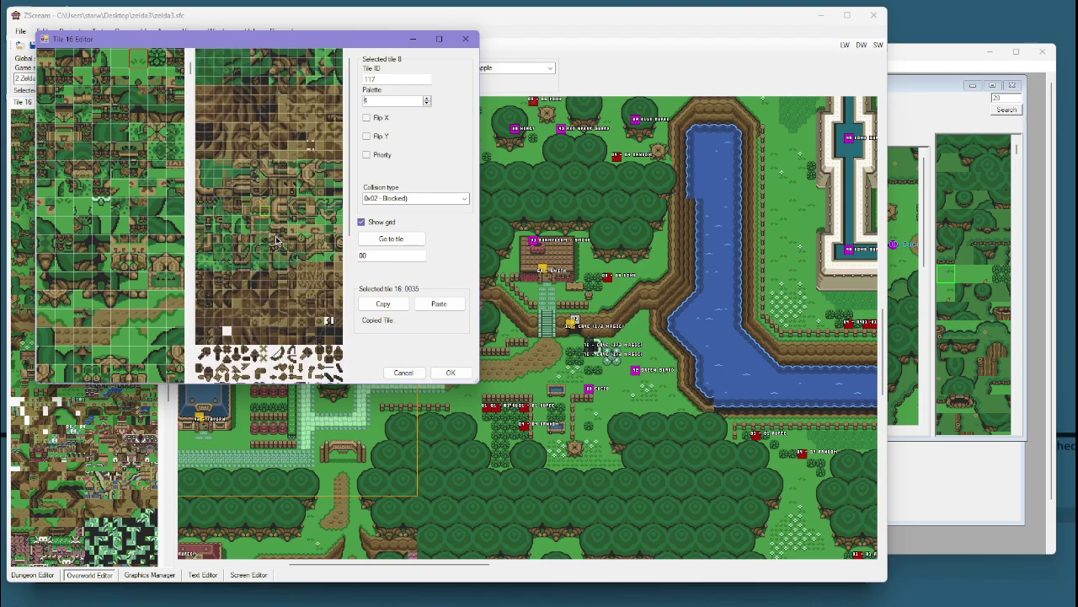
click(362, 222)
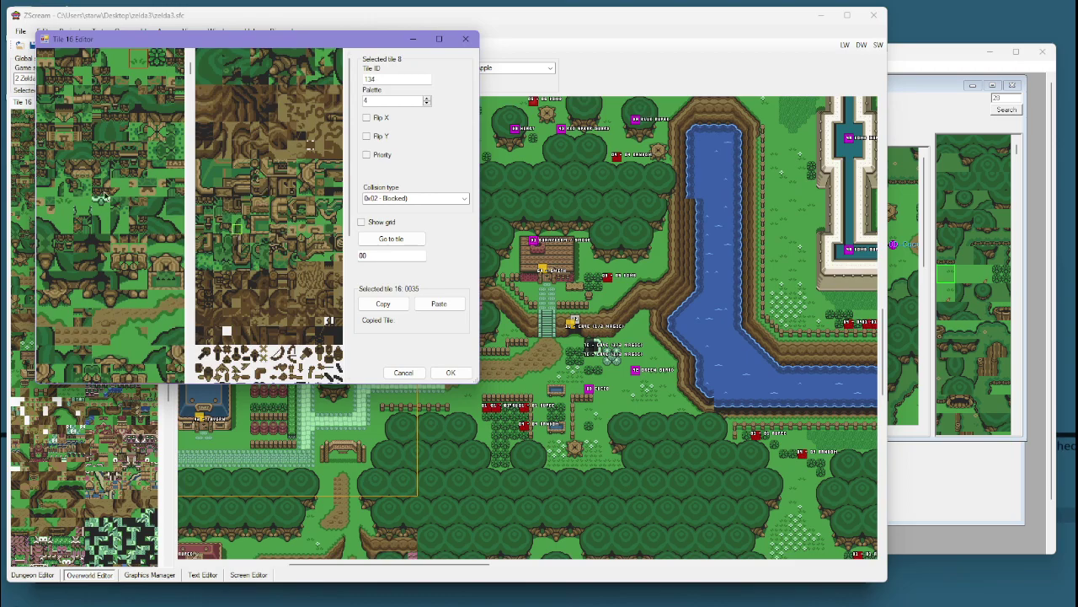
scroll(105, 197, down, 10)
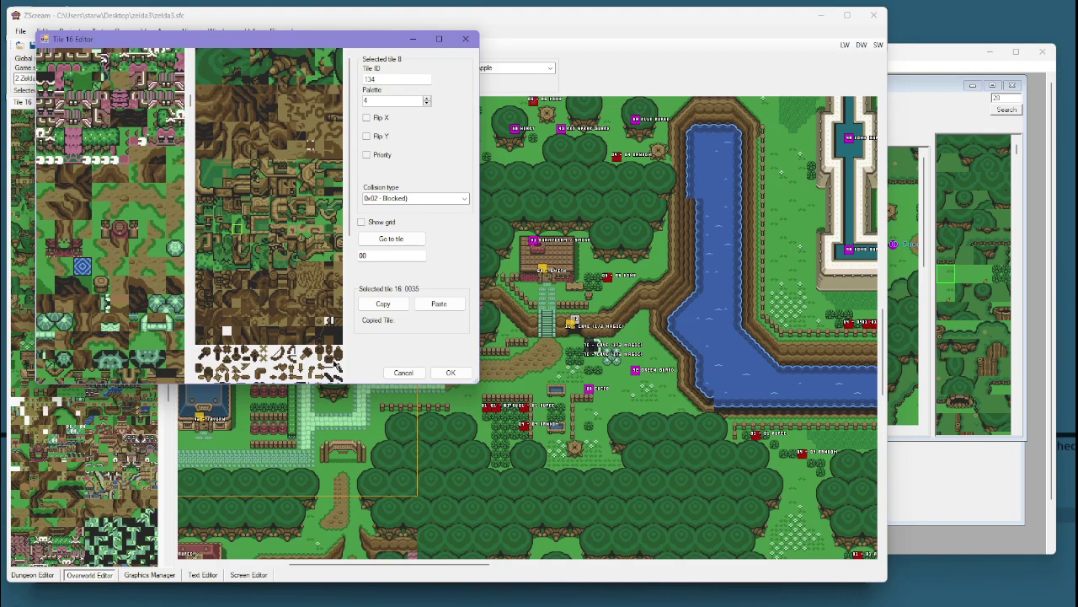
click(451, 373)
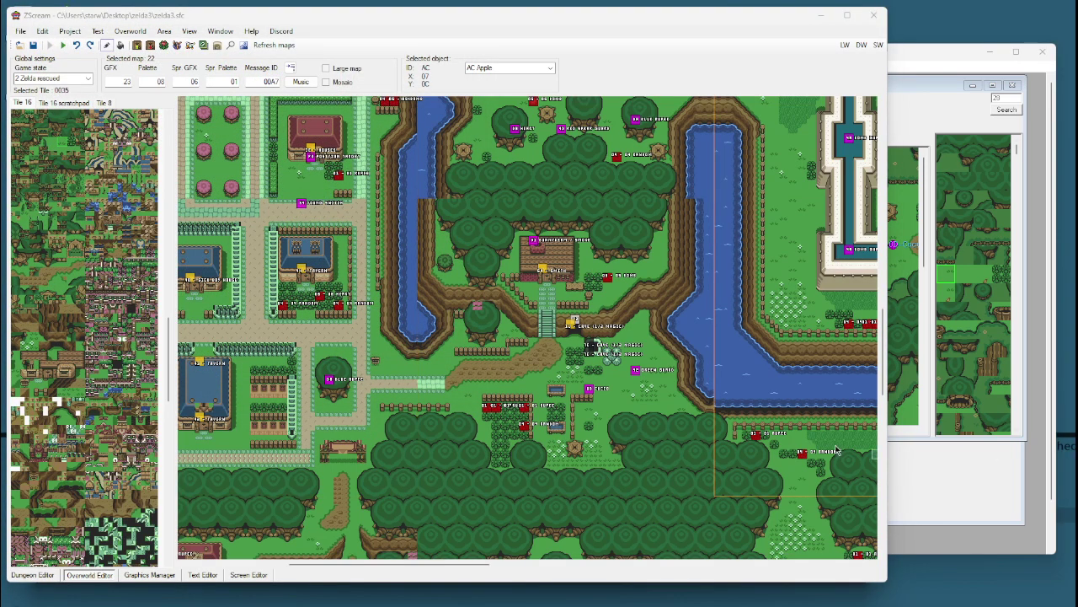
Sample a tile in the fenced maze race area on map 28 and open the Tile 16 Editor.
click(324, 368)
scroll(324, 368, down, 5)
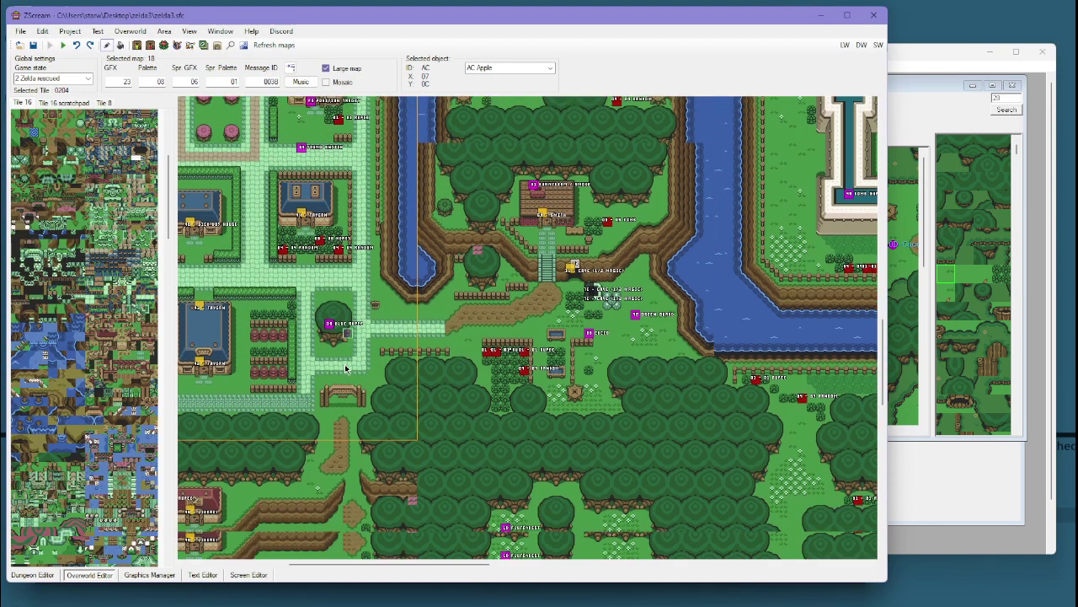
scroll(359, 365, left, 2)
scroll(359, 365, left, 3)
scroll(359, 365, down, 6)
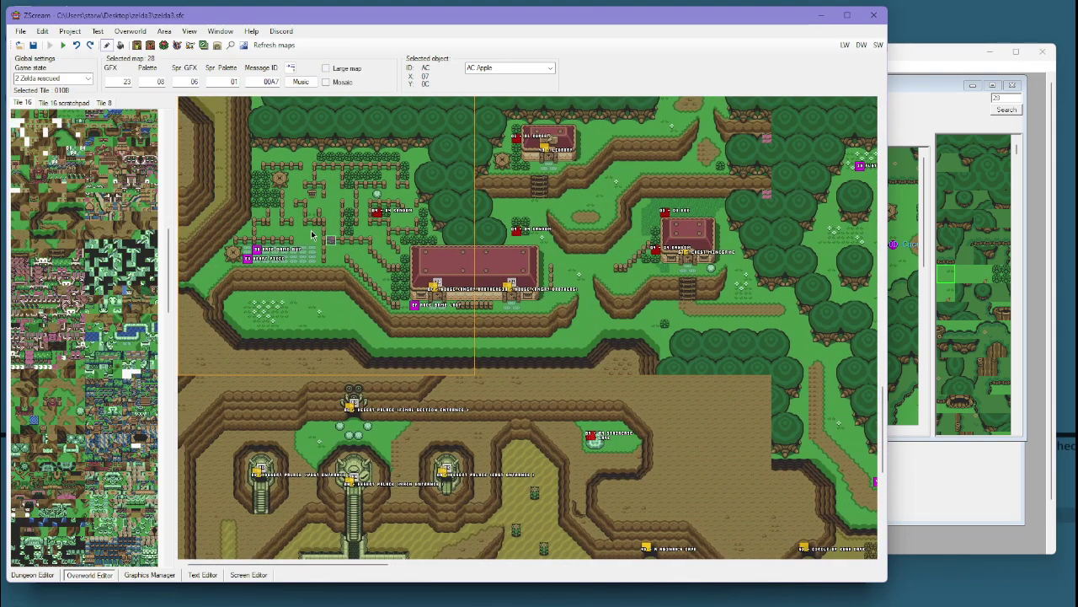
double_click(43, 119)
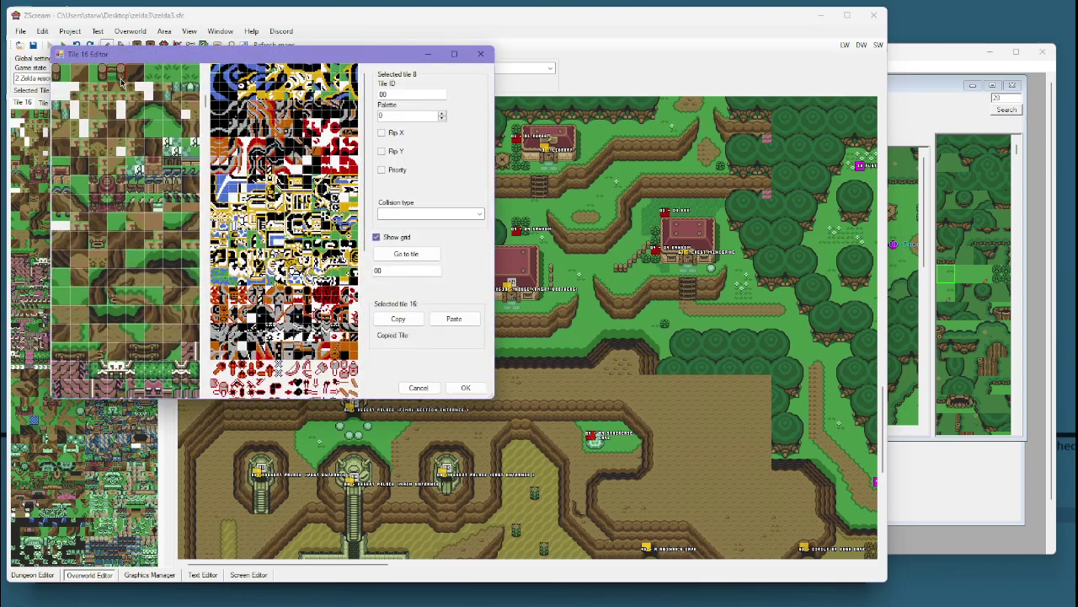
Pick up tile 8 198 from the fence tile and look through the available collision types.
click(123, 82)
click(470, 214)
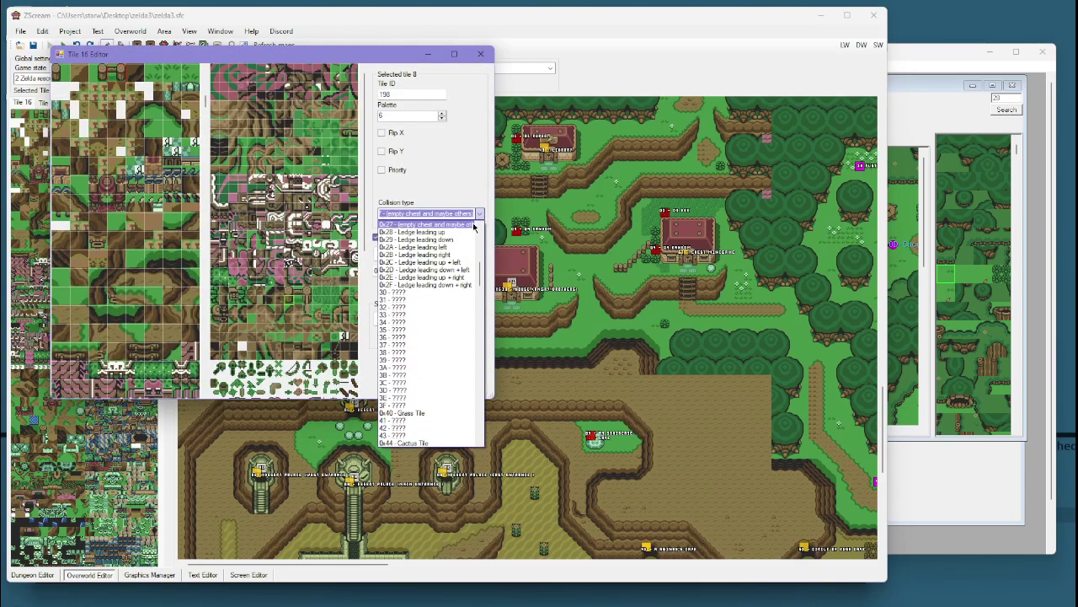
scroll(442, 298, up, 3)
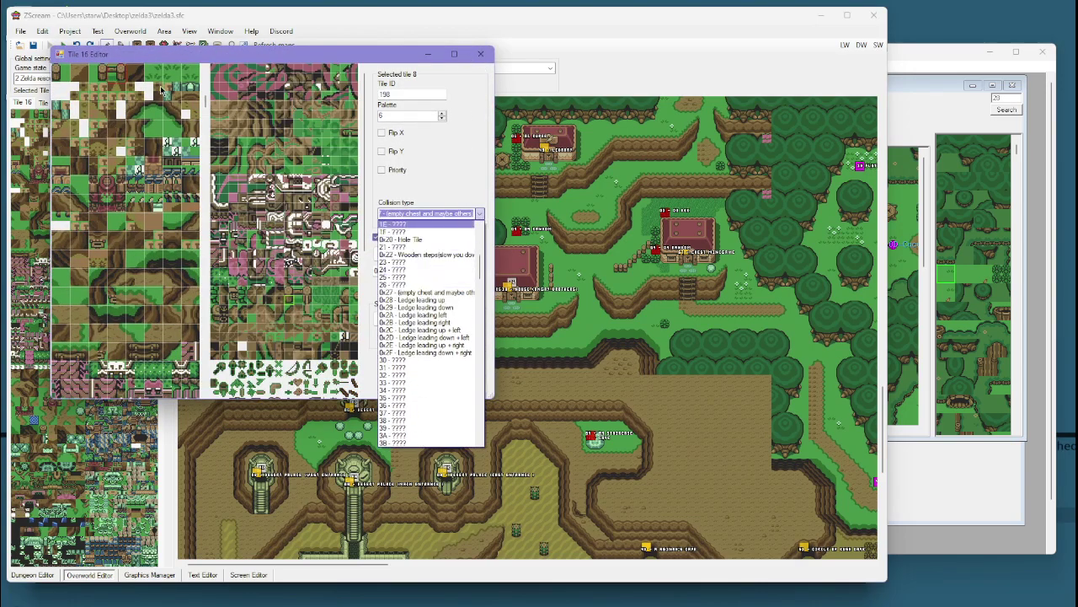
click(484, 152)
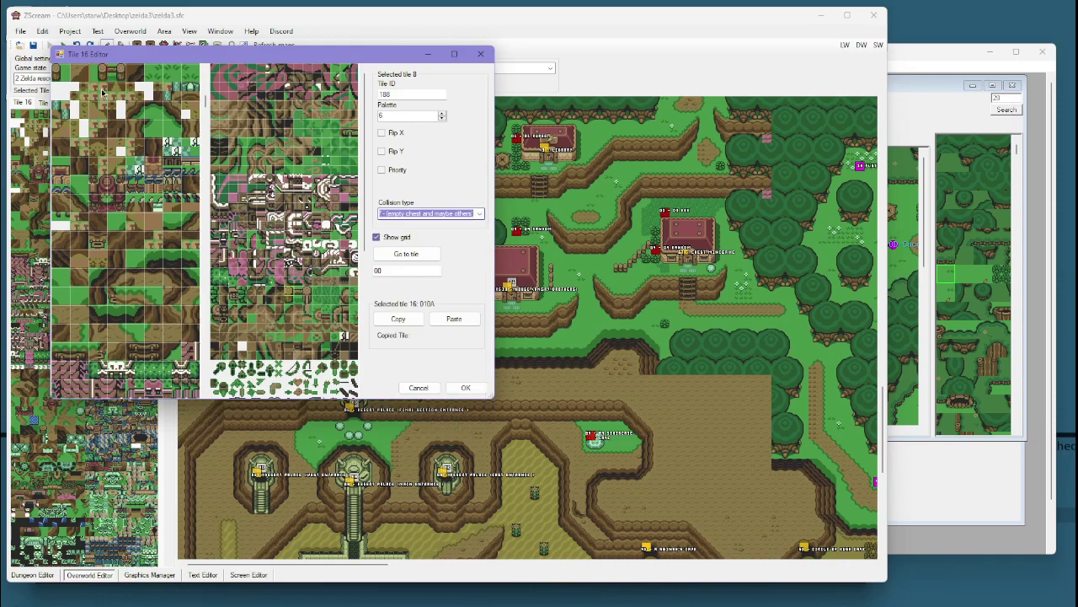
Inspect tree tiles 0025 and 001C and view the collision type options for tile 8 32.
scroll(122, 75, up, 5)
click(158, 155)
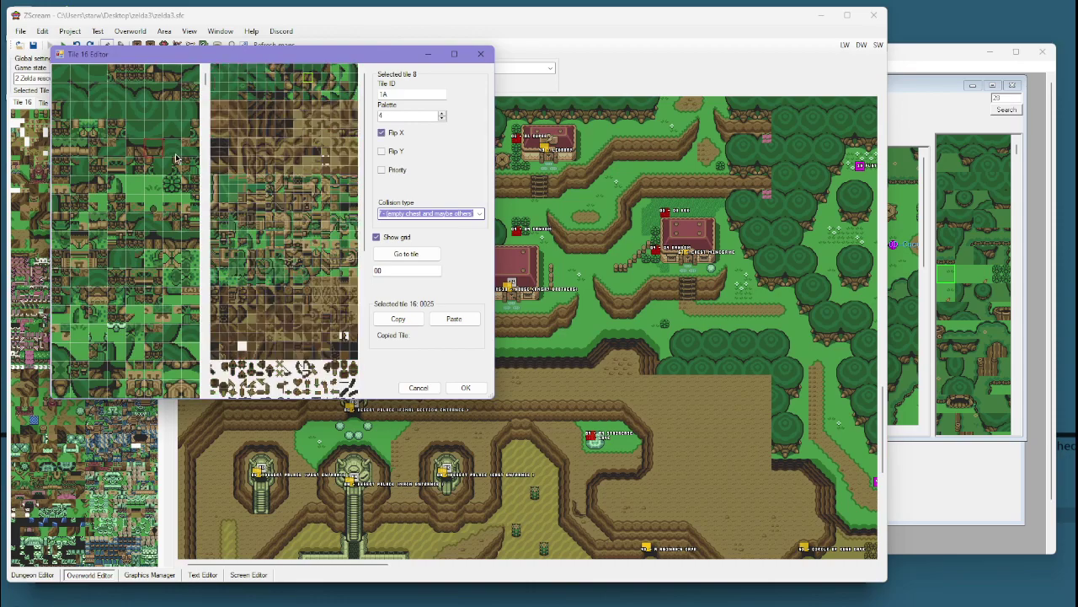
click(141, 130)
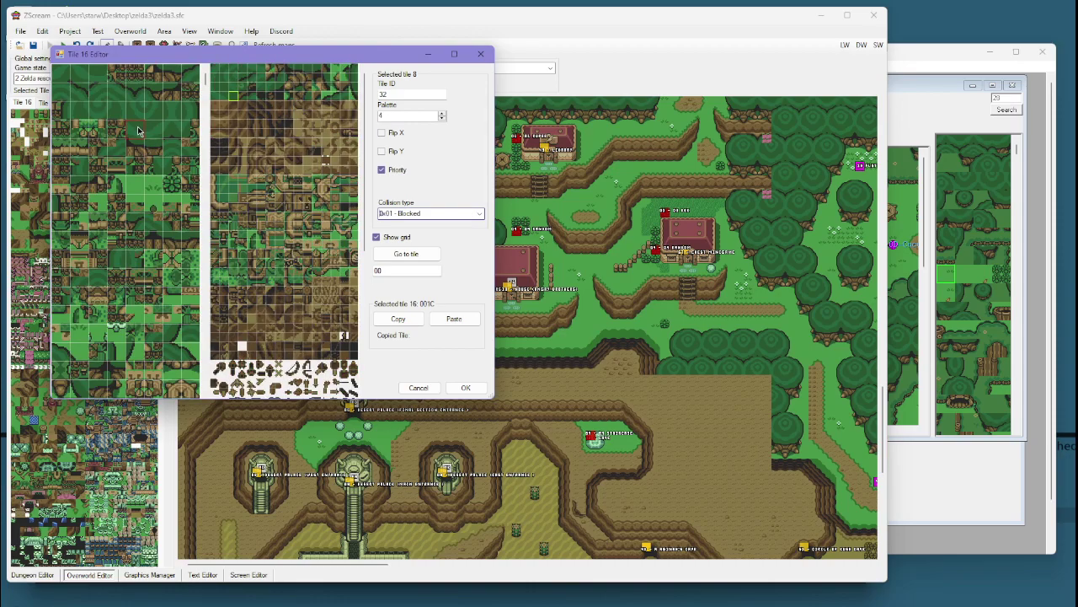
click(479, 214)
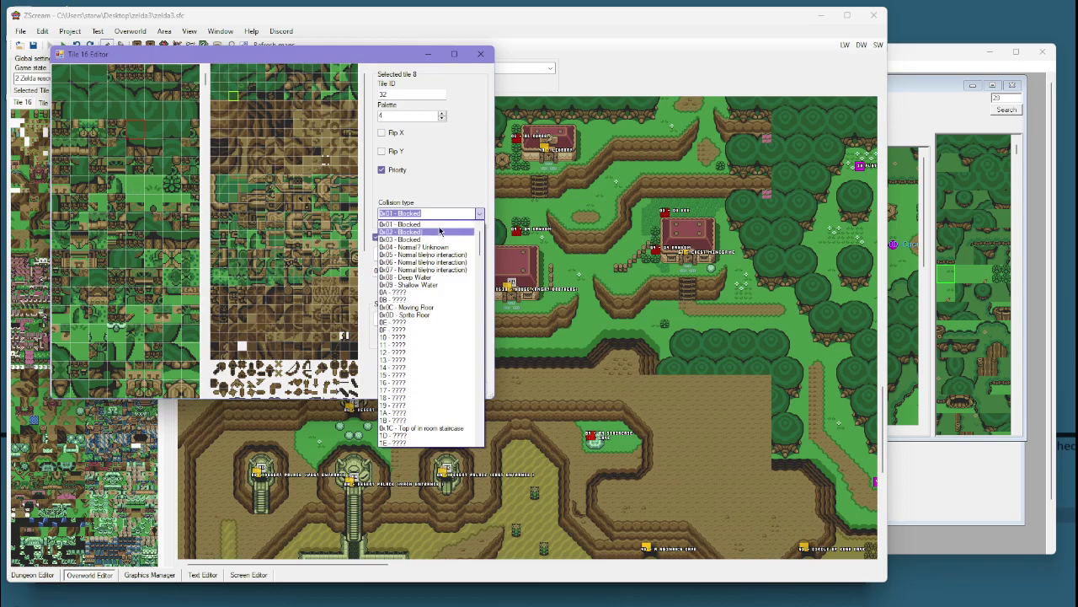
click(135, 196)
Inspect grass tiles 0034 and 0035 and check the collision type of tile 8 AA.
click(131, 182)
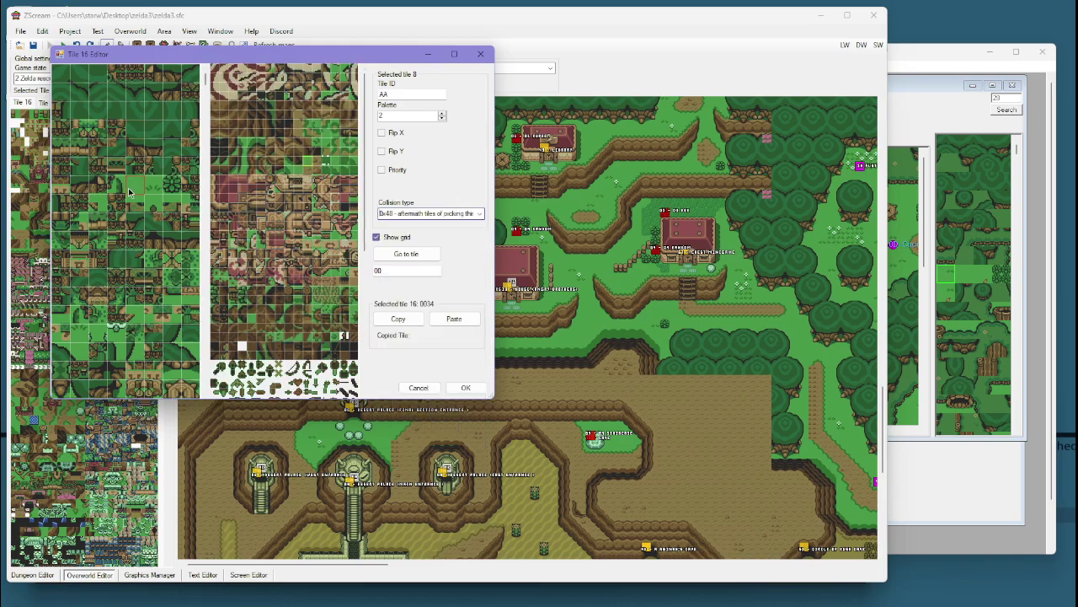
click(149, 192)
click(155, 185)
click(477, 214)
click(477, 214)
scroll(156, 236, down, 5)
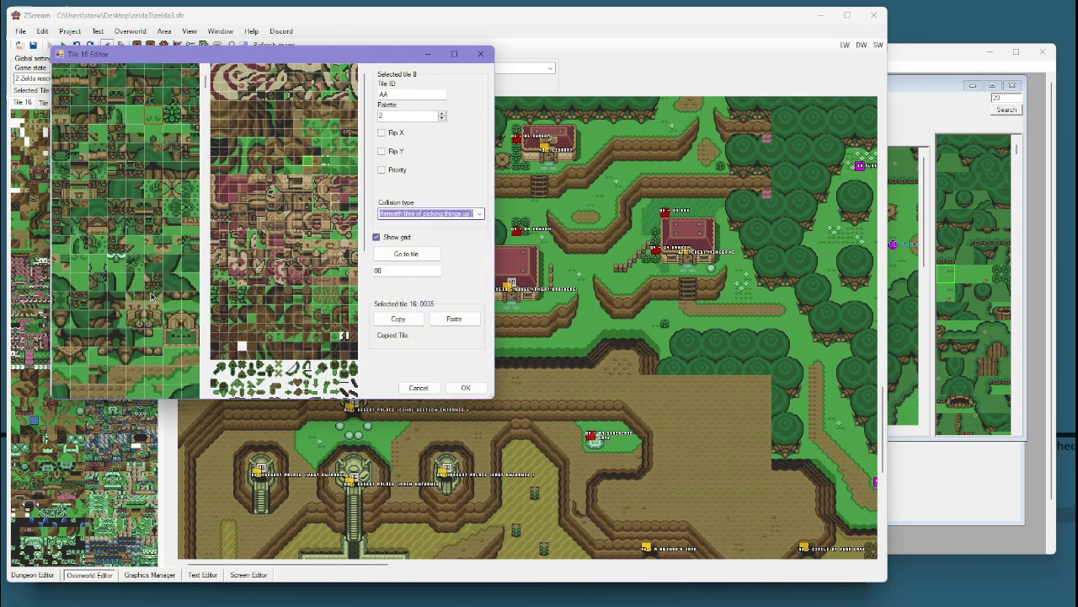
Select tile 16 00A3, view the collision type options for tile 8 BA and close the Tile 16 Editor.
click(116, 311)
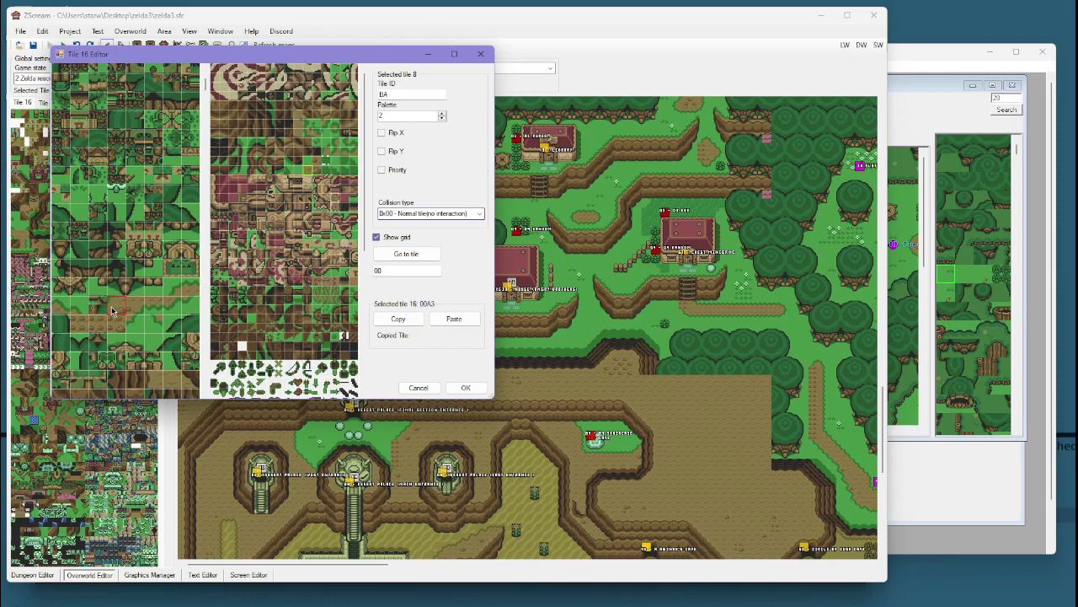
click(477, 214)
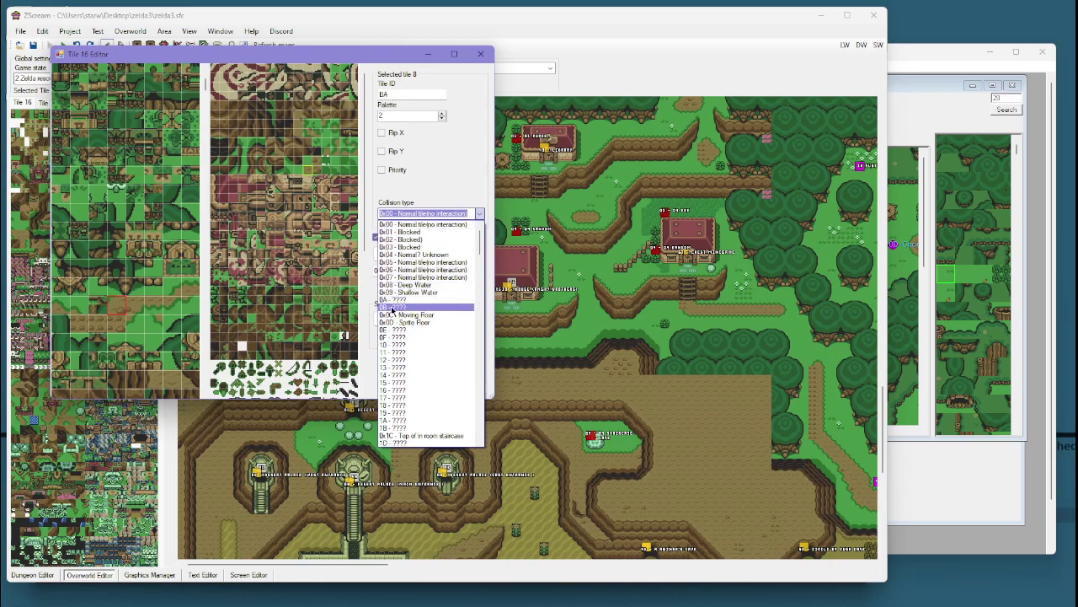
click(446, 174)
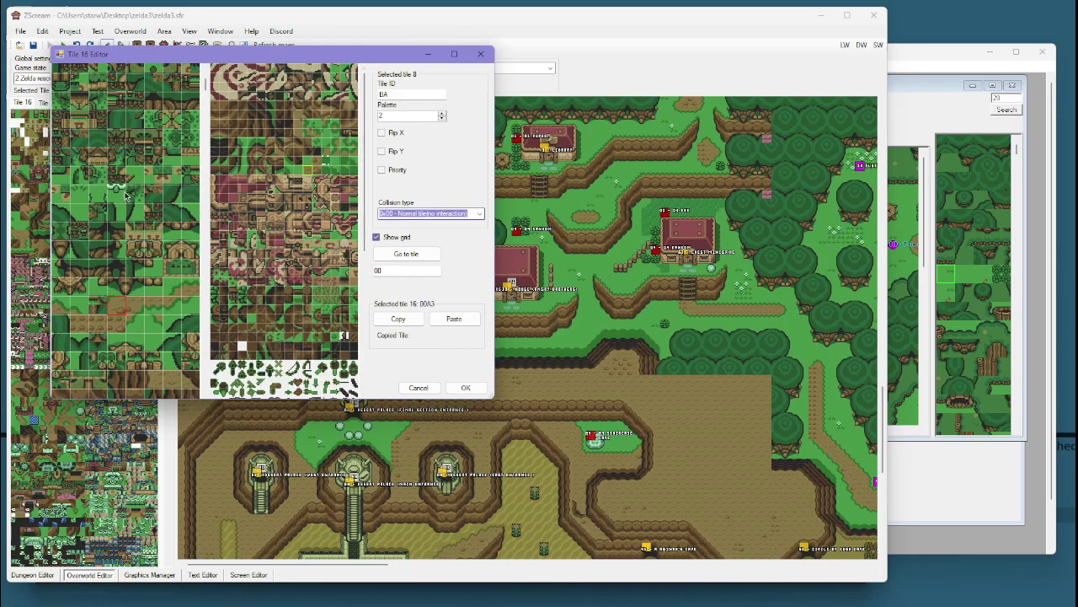
scroll(126, 192, down, 10)
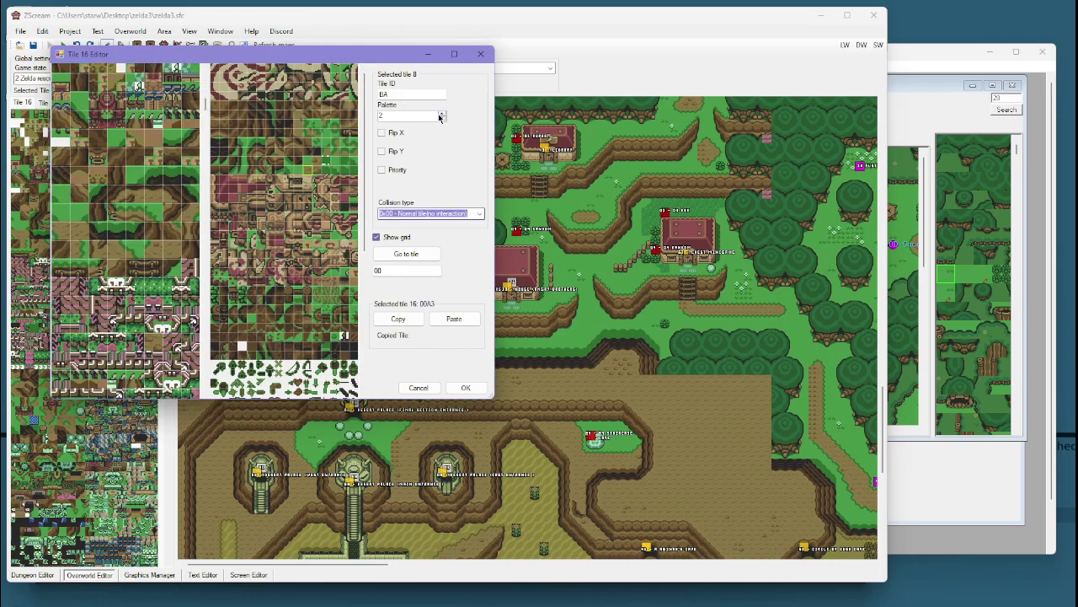
click(480, 54)
Switch the overworld editor to Overlay mode over the woods north of the village.
scroll(387, 343, up, 4)
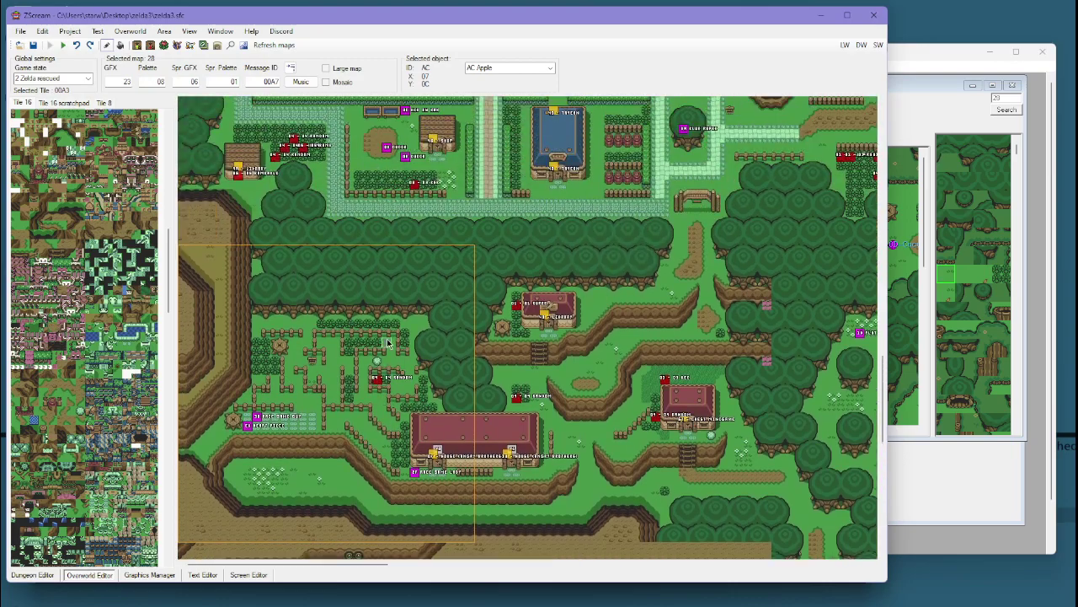
scroll(388, 346, up, 12)
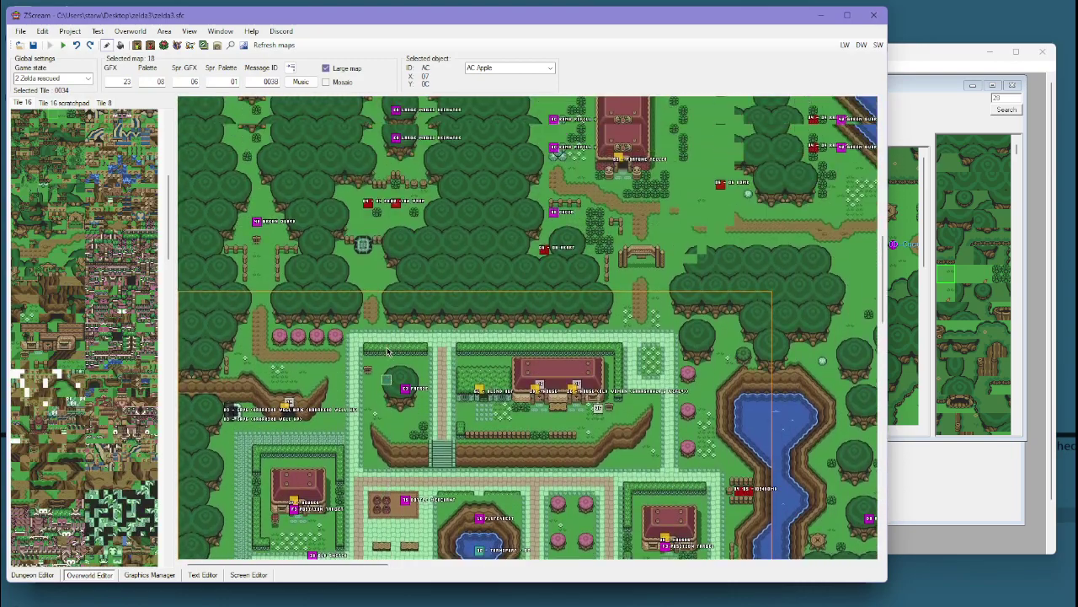
scroll(388, 351, up, 4)
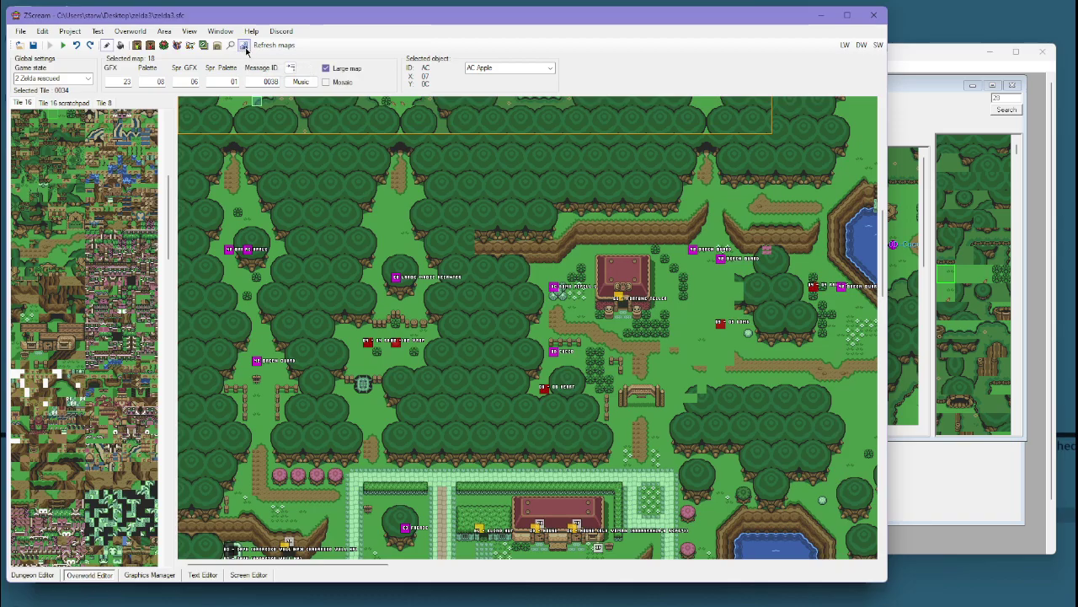
click(203, 45)
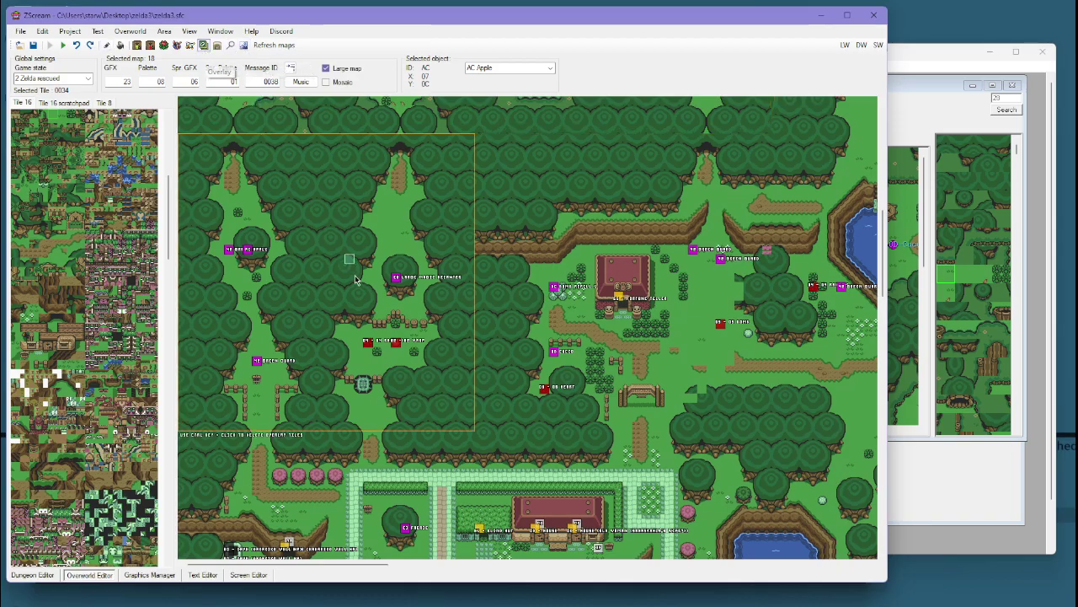
Examine the overlay tiles on the stone bridge map 2D and on the wooden bridge map north of it.
scroll(474, 506, down, 15)
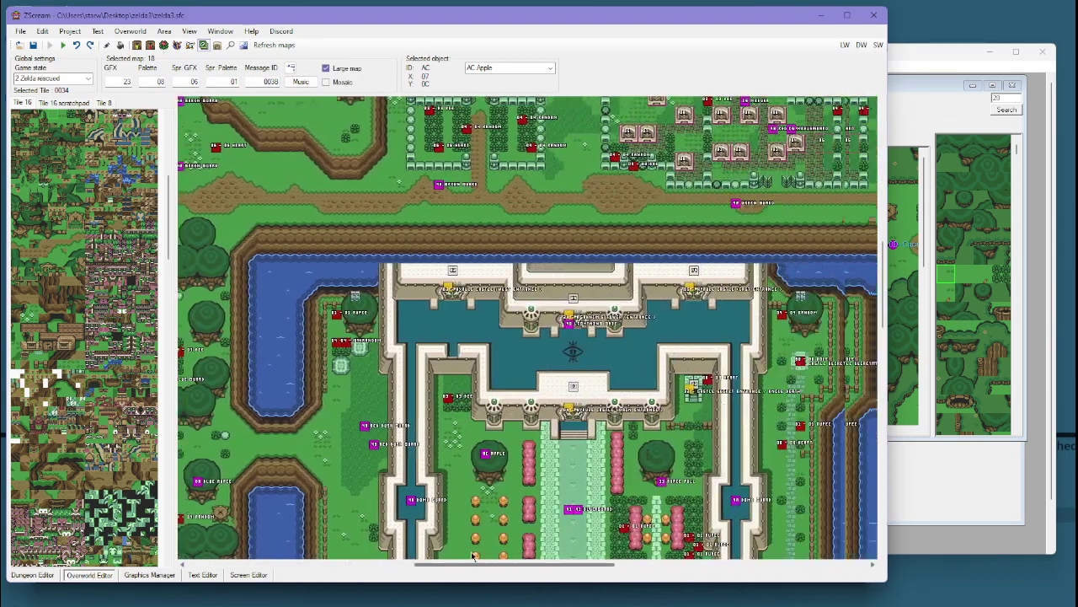
drag(477, 564, 642, 563)
scroll(486, 451, down, 7)
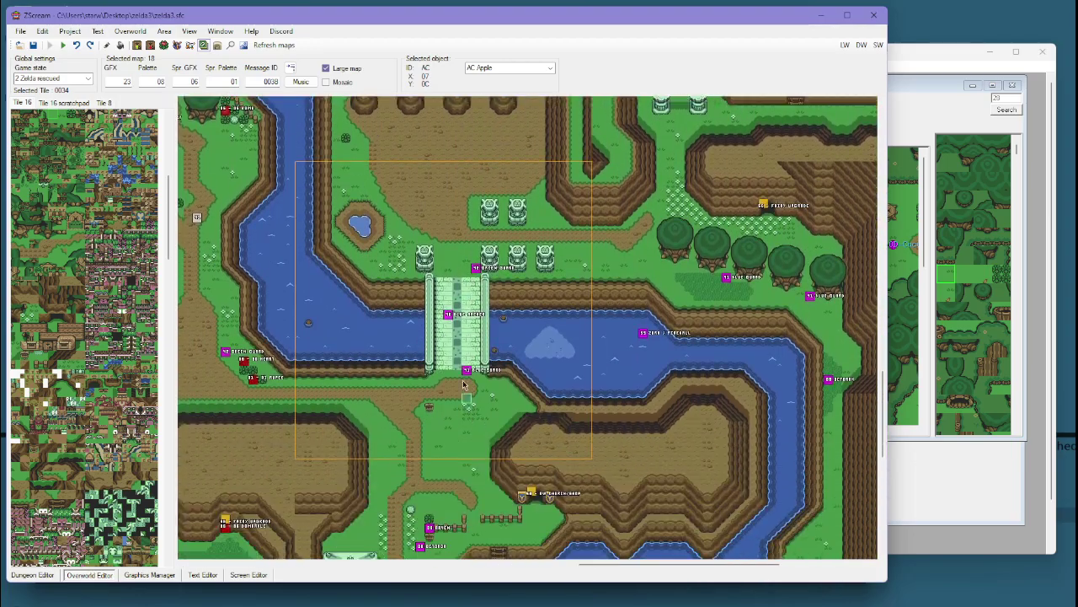
right_click(434, 329)
scroll(434, 329, down, 1)
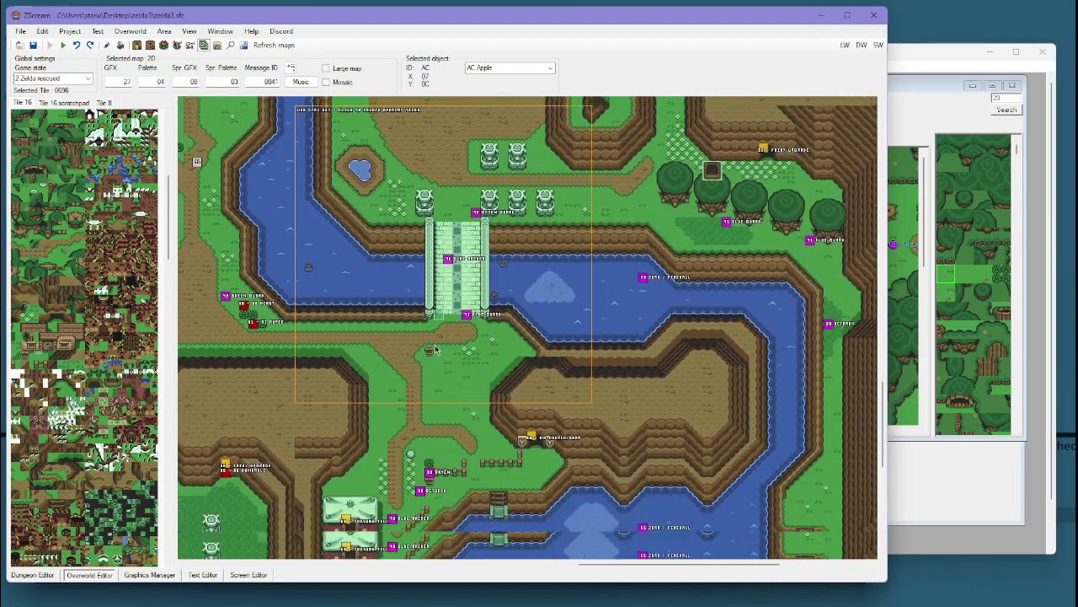
scroll(422, 379, up, 8)
scroll(412, 428, up, 5)
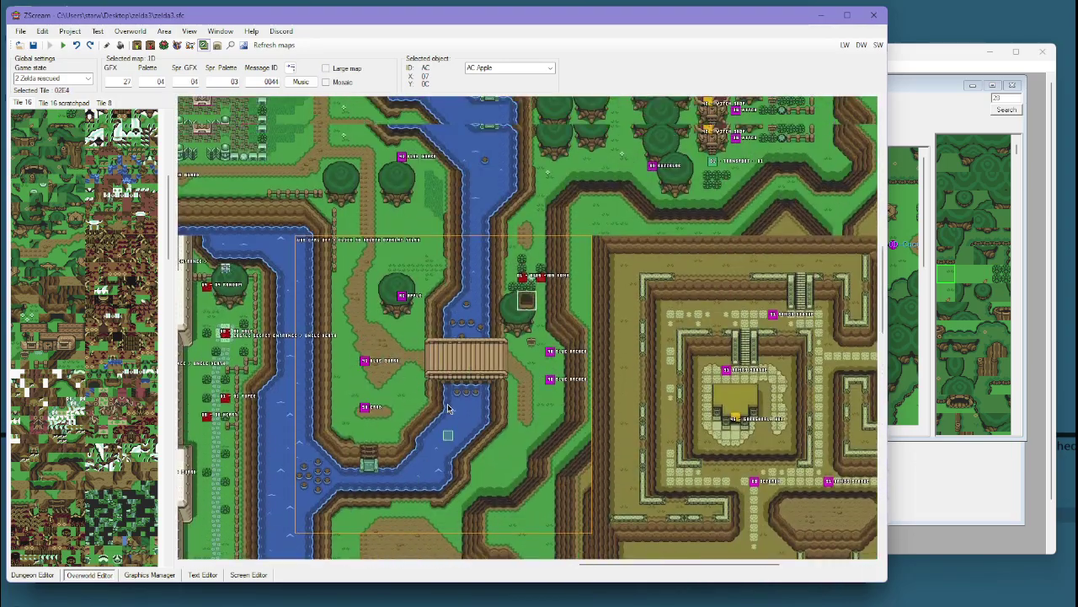
Check the overlay tiles on maps 14, 13 and 2A, from the graveyard past the sanctuary to the haunted grove.
drag(609, 567, 442, 569)
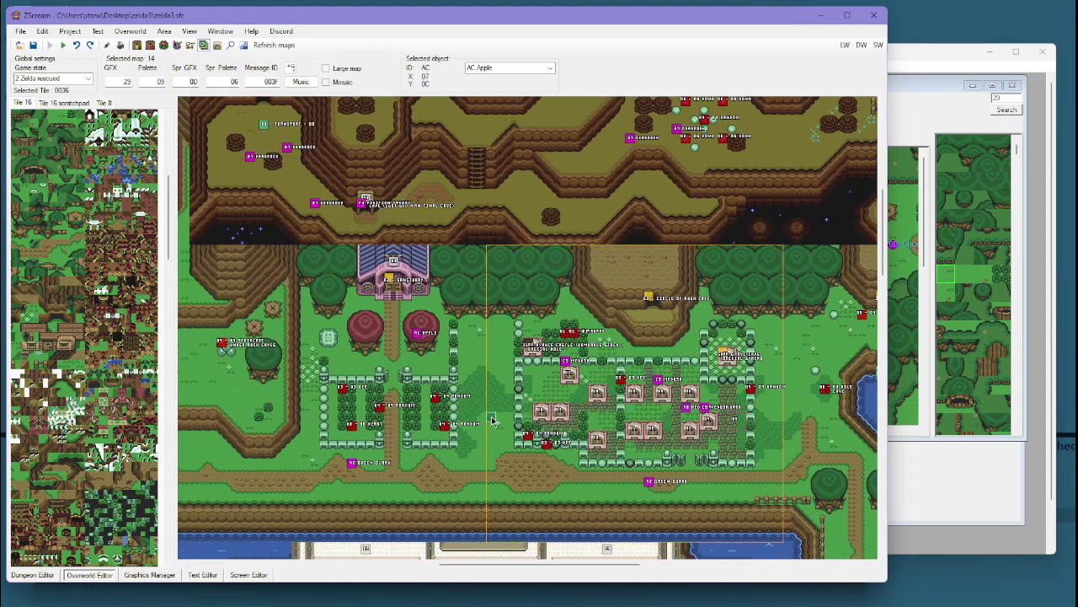
right_click(493, 419)
right_click(333, 388)
drag(552, 567, 437, 567)
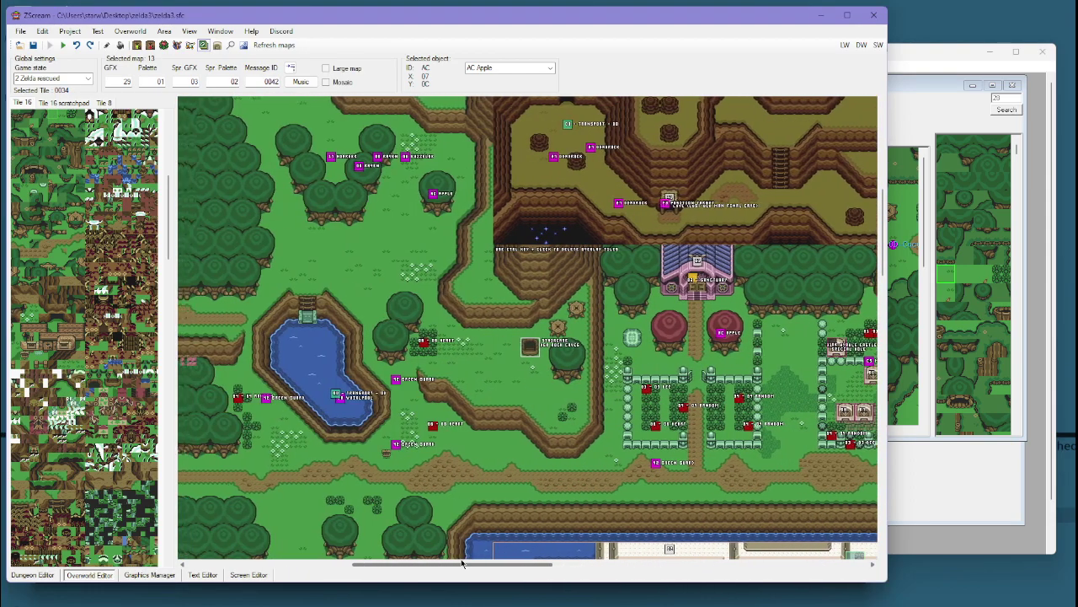
scroll(428, 387, down, 5)
scroll(428, 388, down, 8)
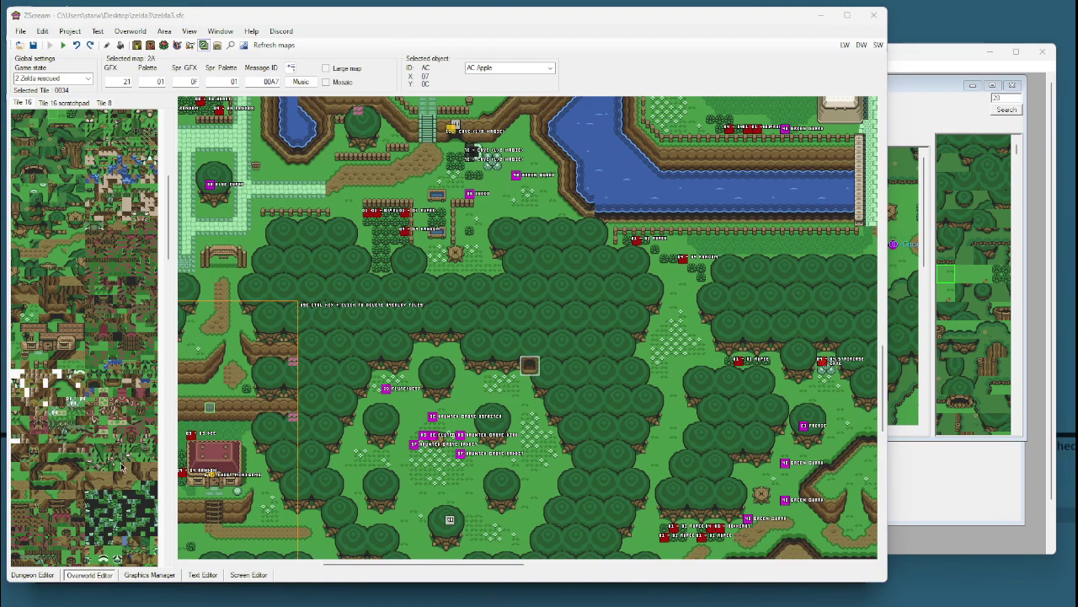
scroll(523, 334, down, 1)
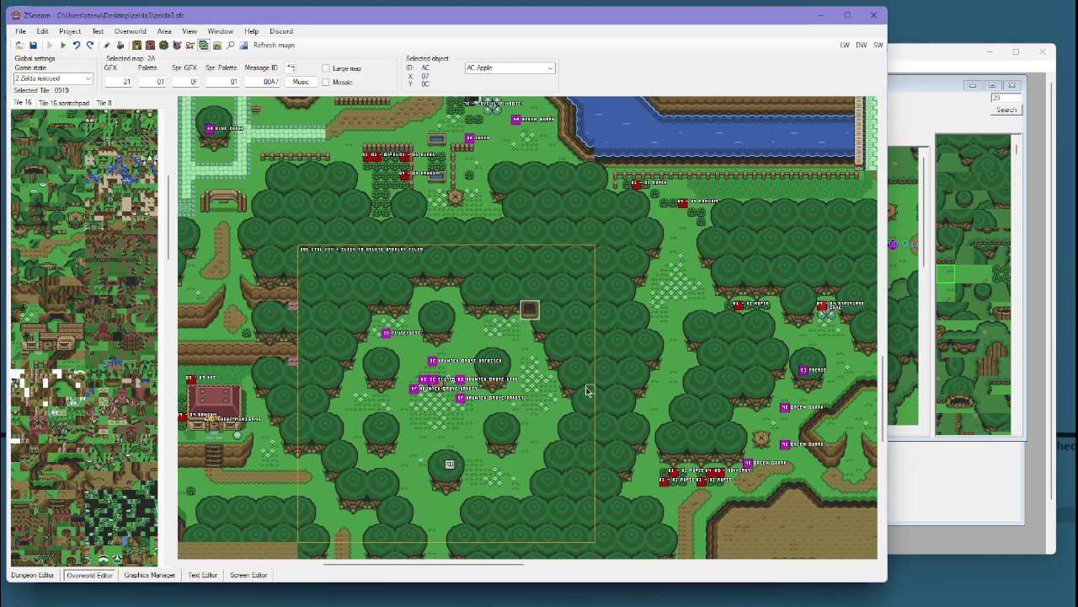
Select Hyrule Castle's large map 1B and examine the overlay tiles at its south gate.
scroll(594, 362, down, 8)
scroll(596, 337, right, 10)
scroll(595, 329, left, 4)
scroll(594, 329, up, 7)
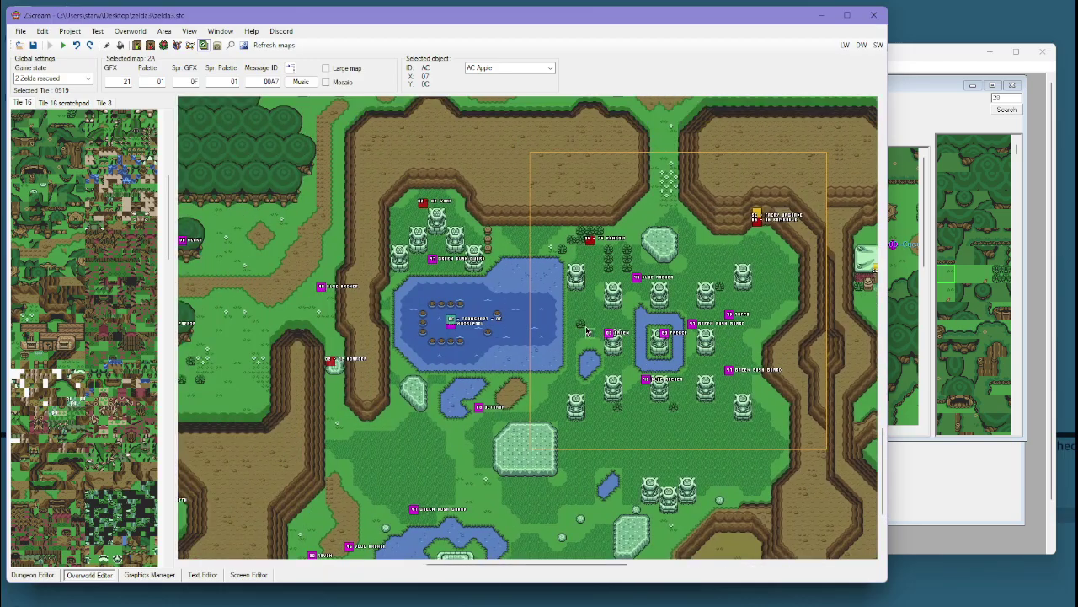
scroll(592, 329, right, 8)
scroll(590, 329, up, 6)
shift+scroll(590, 328, left, 8)
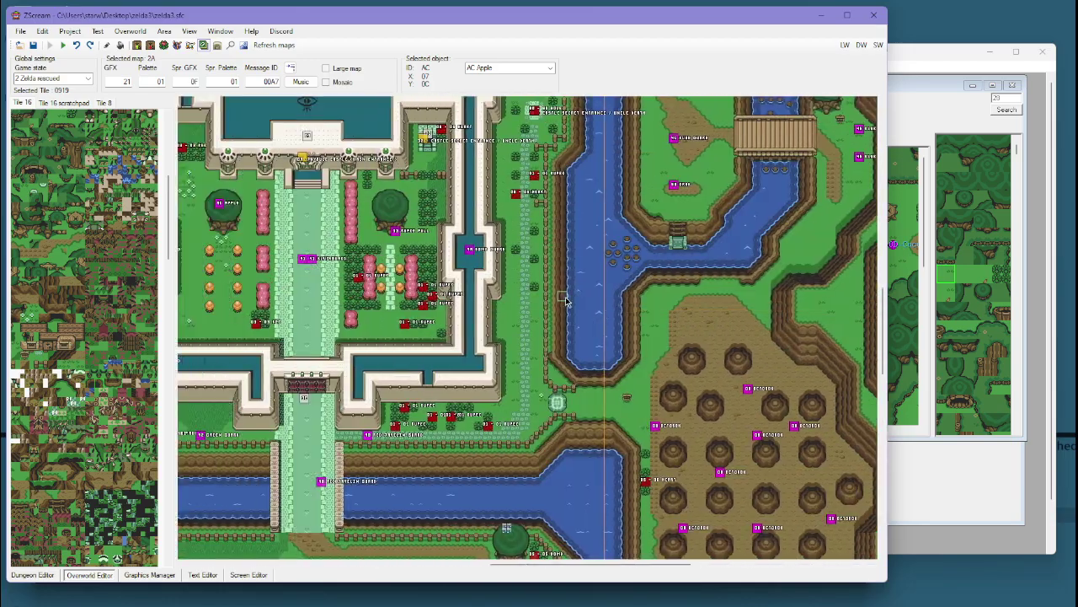
click(458, 373)
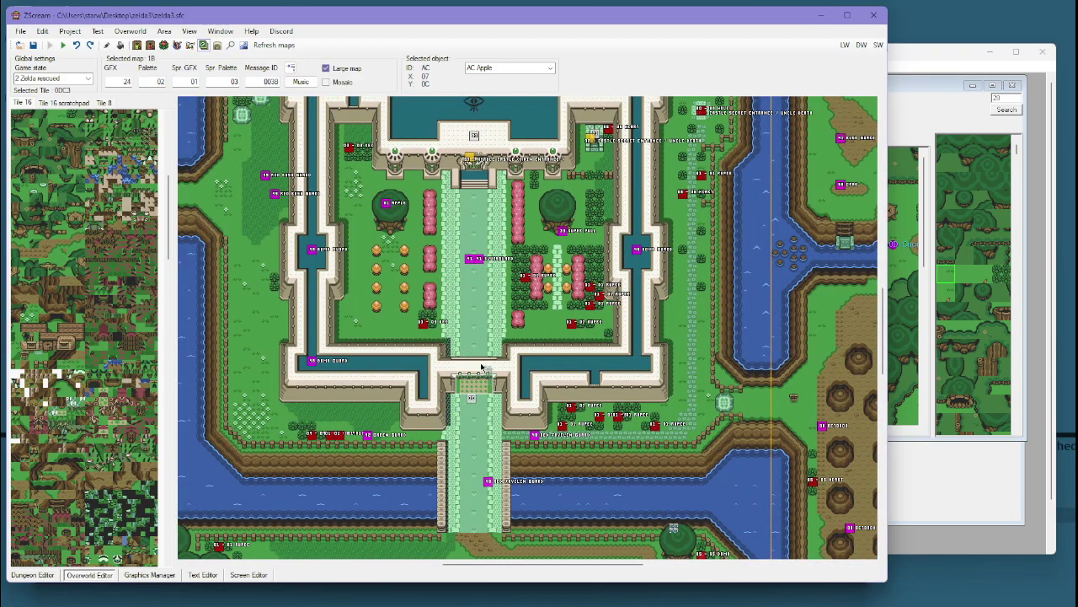
scroll(457, 373, down, 3)
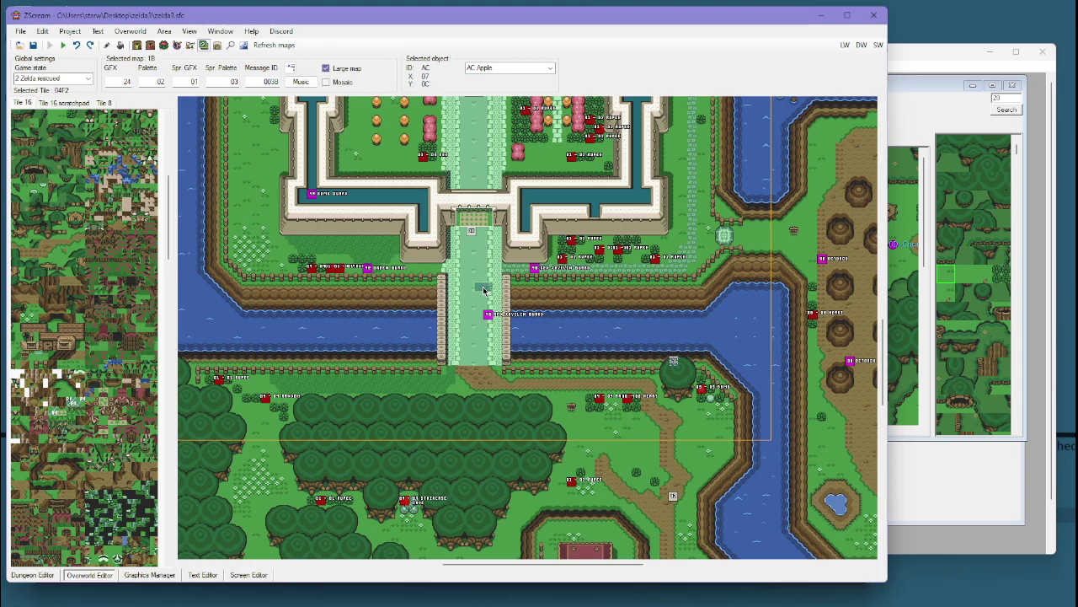
Examine the overlay tiles around the staircase on map 2B and at Hyrule Castle's south gate.
scroll(483, 289, down, 3)
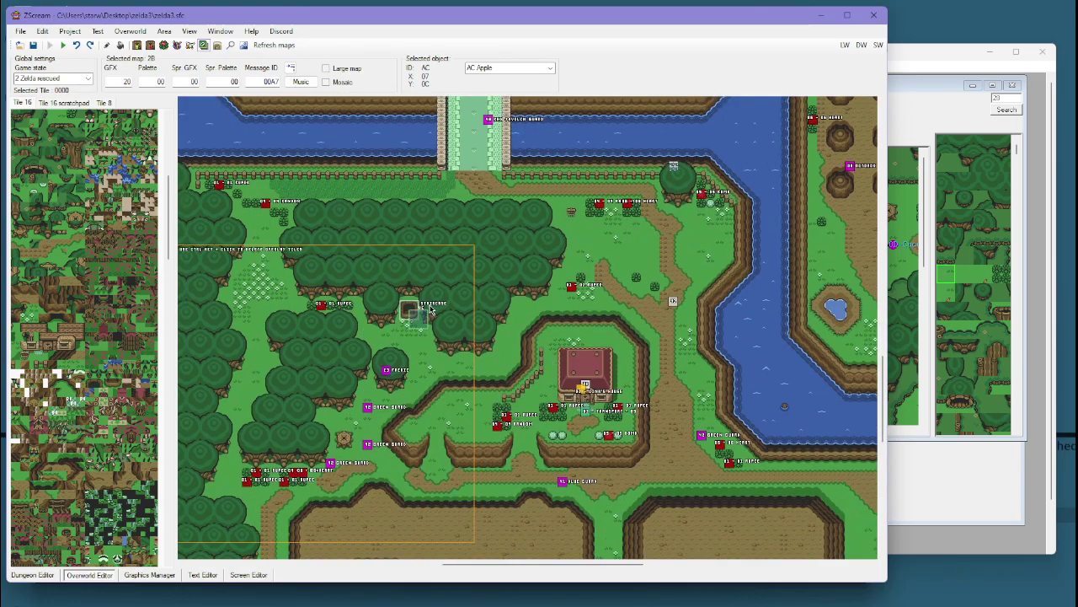
scroll(465, 337, up, 2)
scroll(498, 164, up, 5)
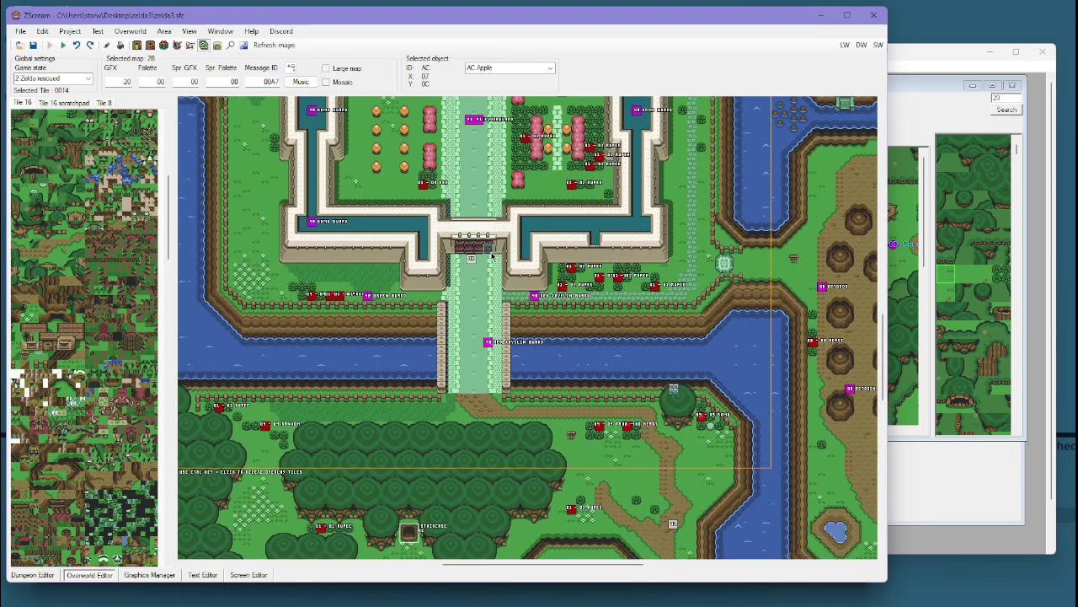
scroll(473, 331, up, 5)
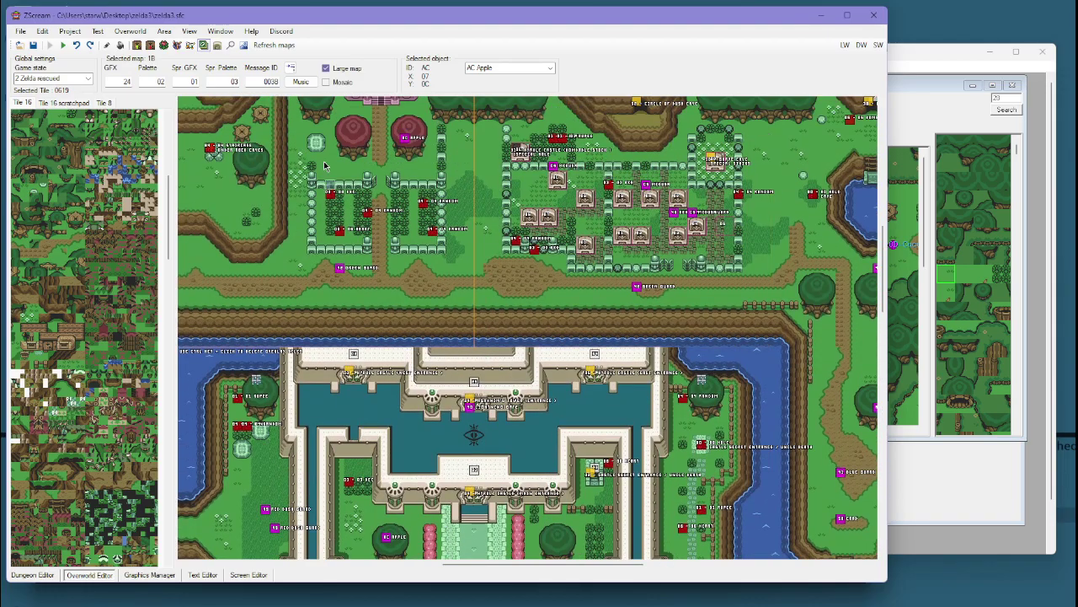
Return to tile drawing mode and pick up the block of trees and bushes east of the pond on map 12 as the stamp.
scroll(426, 230, up, 6)
scroll(493, 331, left, 18)
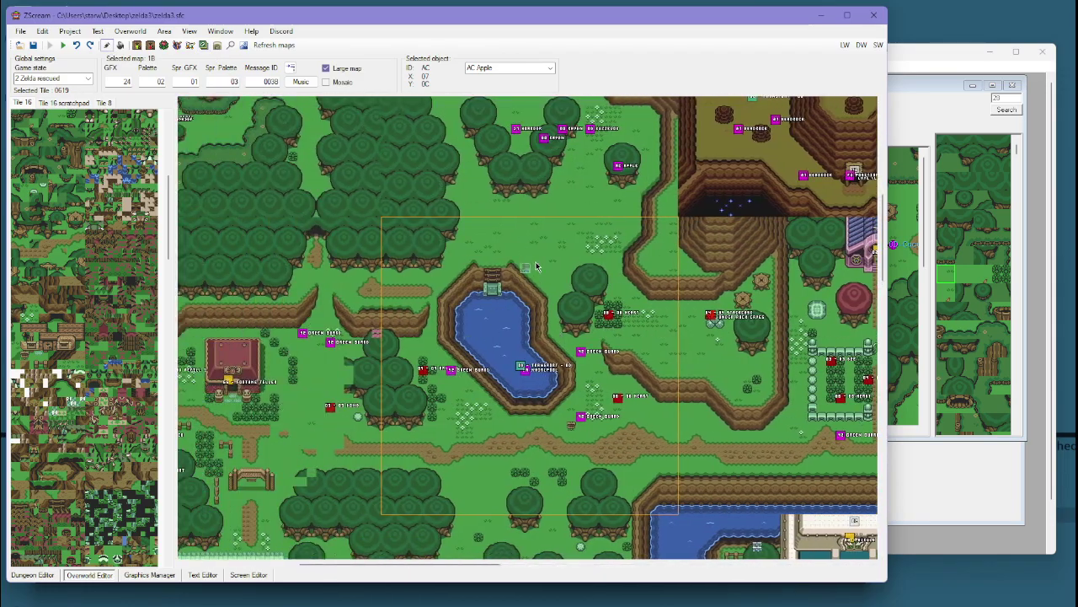
right_drag(504, 239, 631, 357)
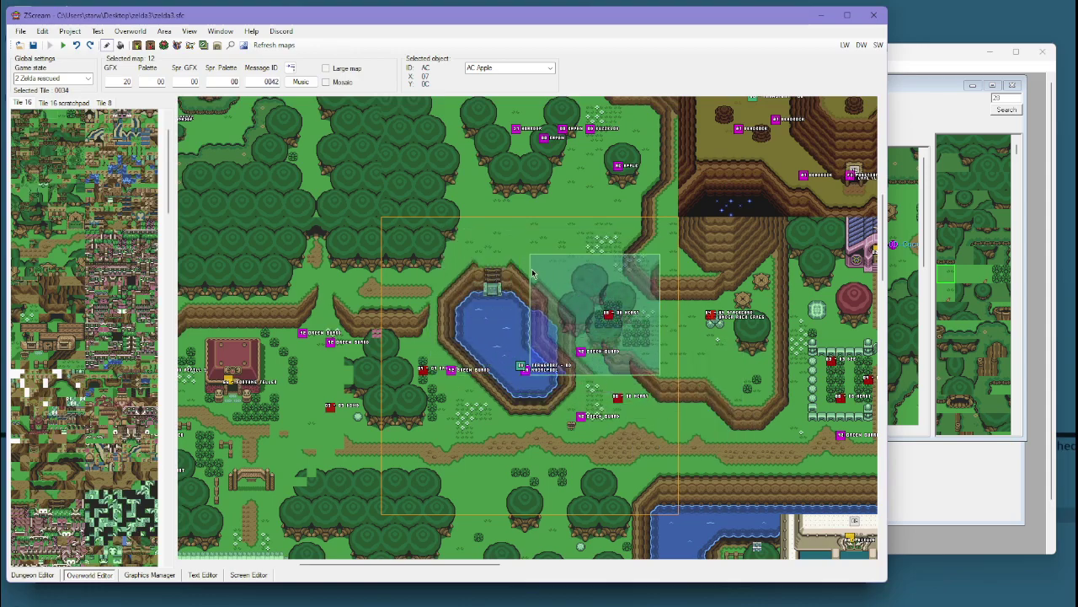
right_drag(557, 263, 622, 337)
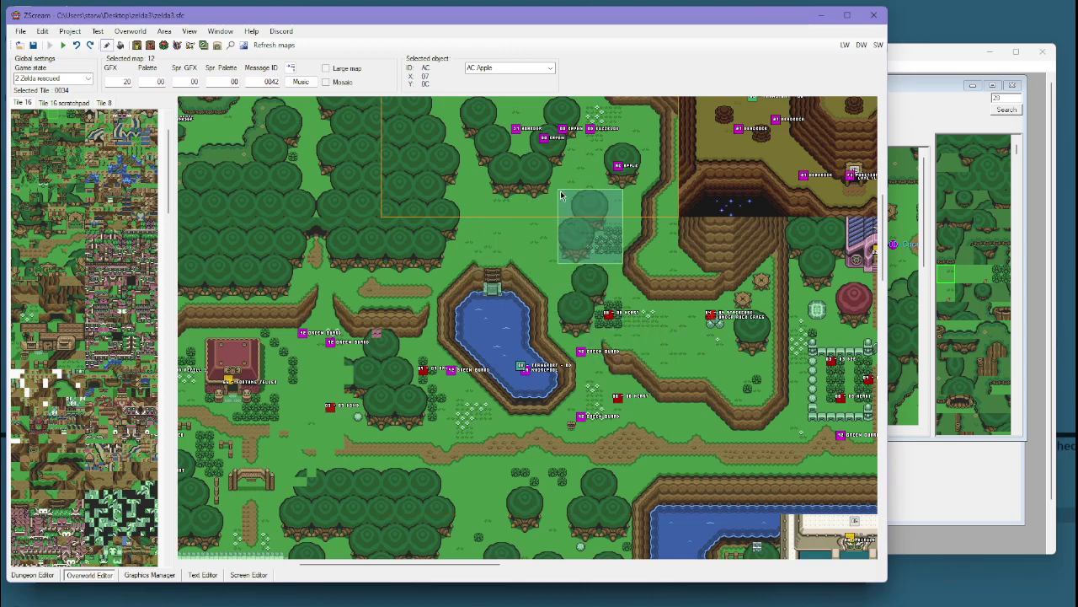
Look over the fortune teller's area and the Lost Woods, including the sprite, item and entrance markers.
scroll(477, 308, down, 3)
scroll(477, 308, left, 4)
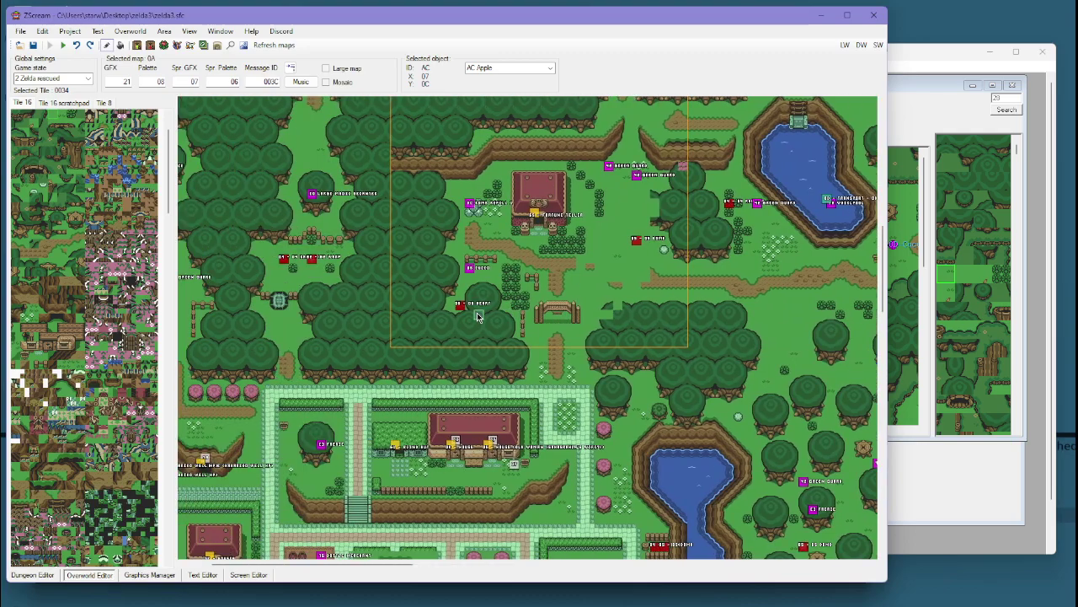
scroll(480, 310, up, 3)
scroll(484, 312, left, 1)
scroll(399, 364, up, 1)
scroll(399, 363, up, 5)
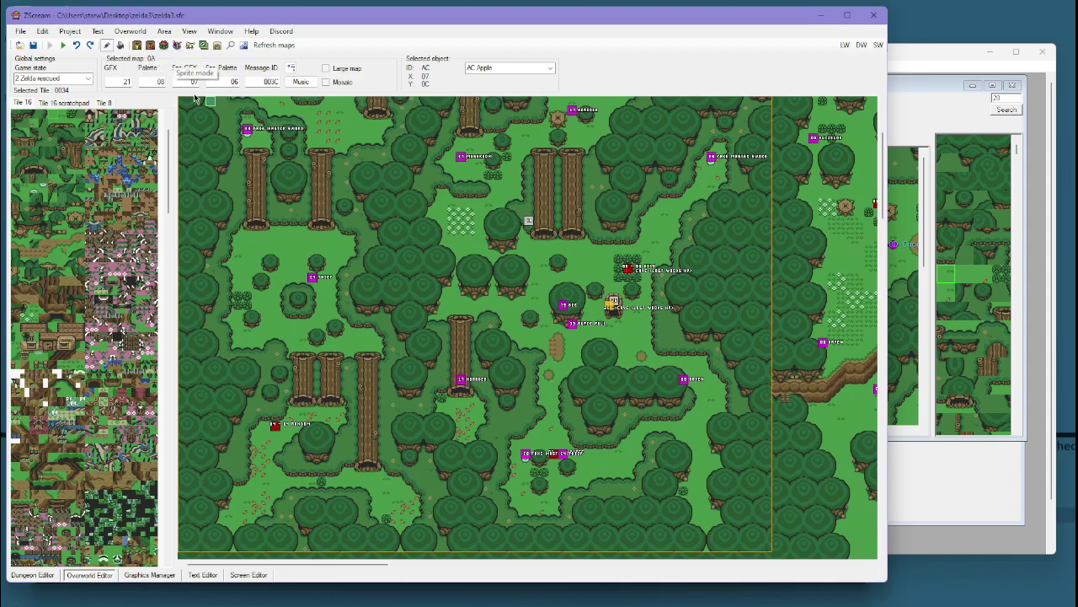
scroll(272, 108, down, 1)
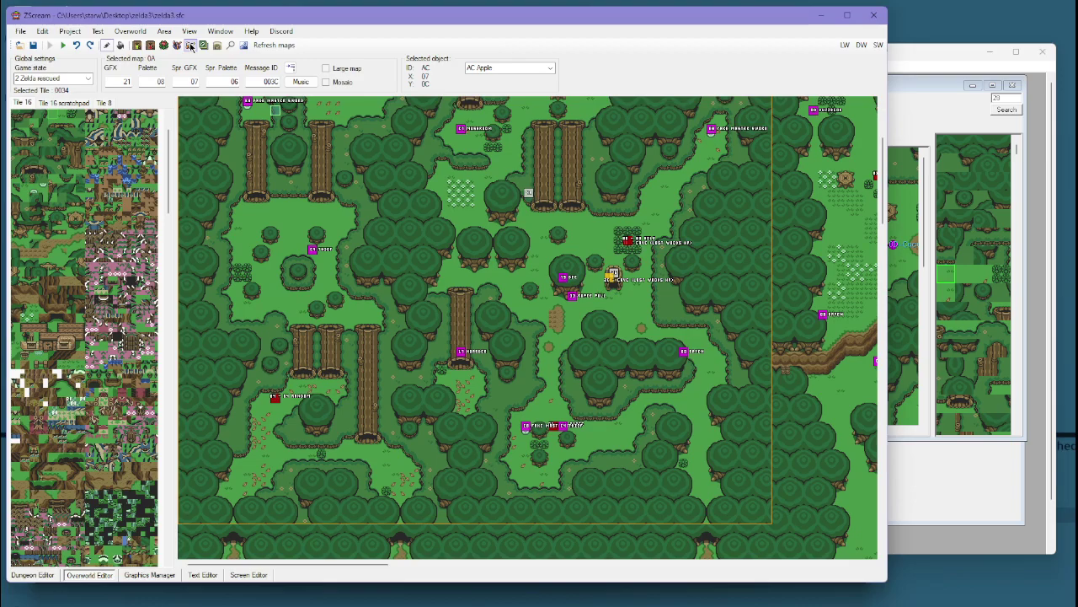
scroll(416, 333, up, 3)
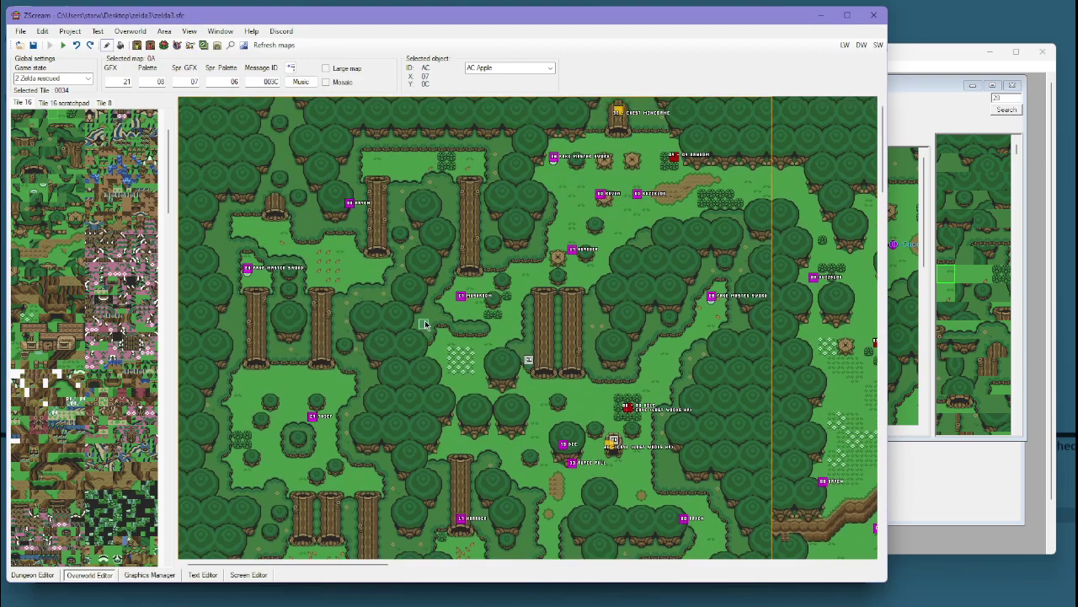
Survey the light world from Death Mountain past the graveyard, Hyrule Castle and the village back to the Lost Woods.
scroll(430, 324, right, 10)
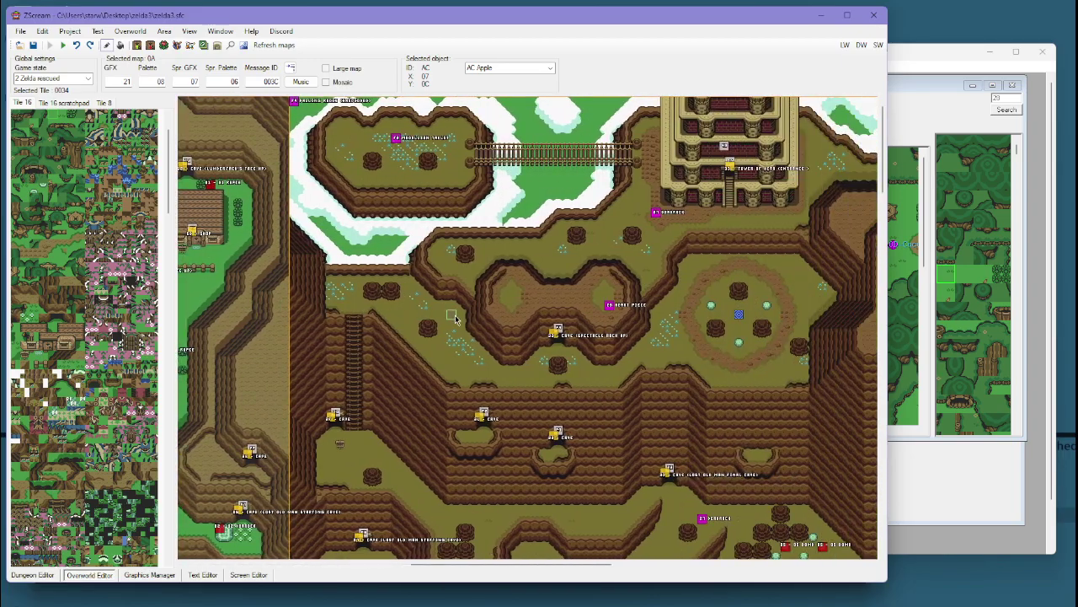
scroll(455, 319, right, 10)
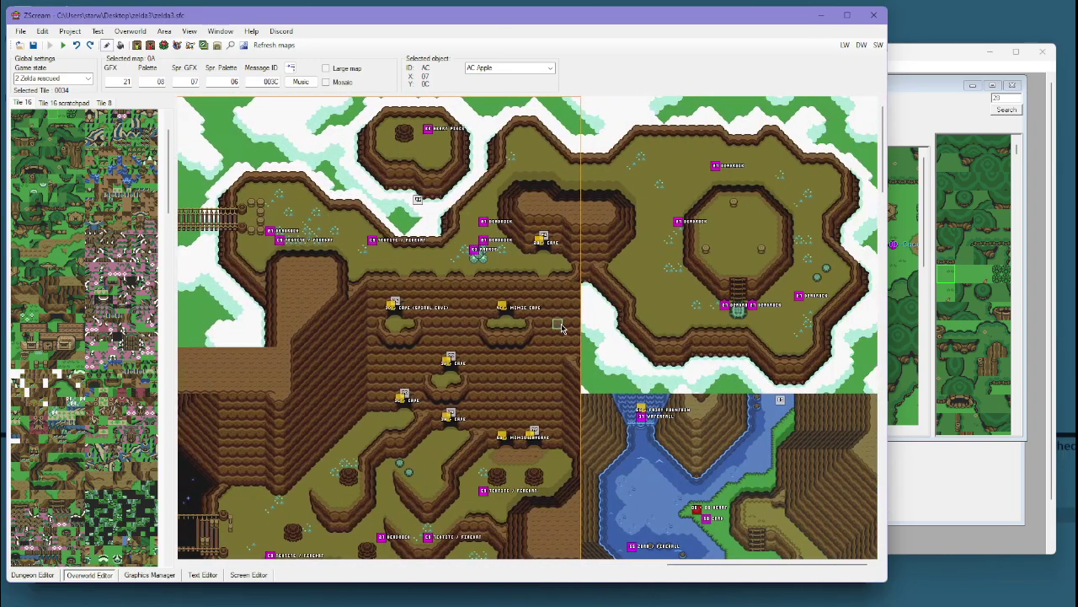
scroll(562, 329, down, 15)
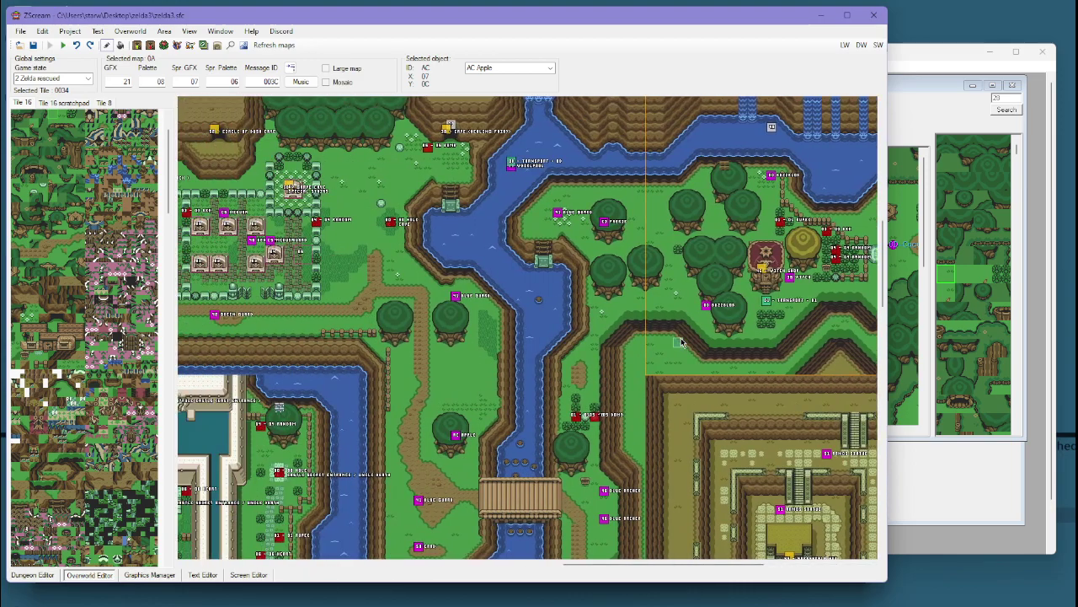
scroll(681, 340, left, 5)
scroll(678, 339, down, 8)
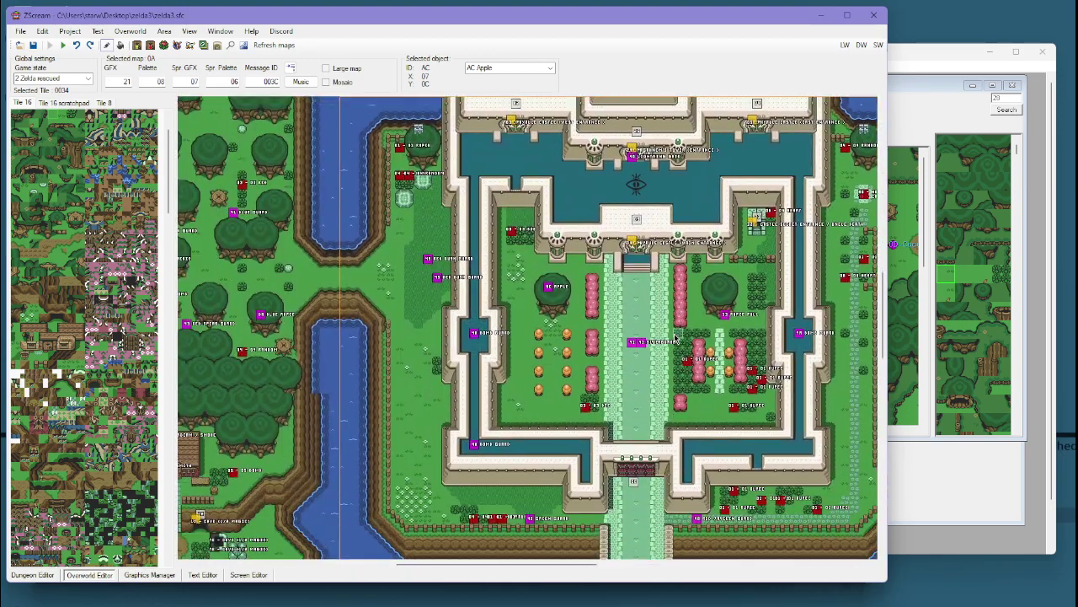
scroll(674, 339, down, 10)
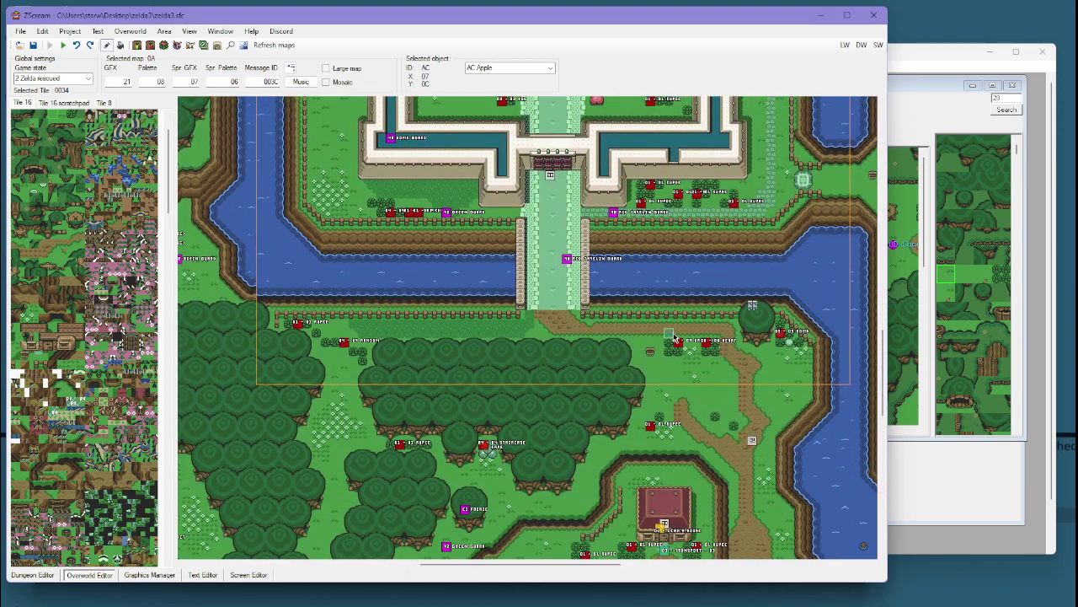
scroll(673, 337, left, 12)
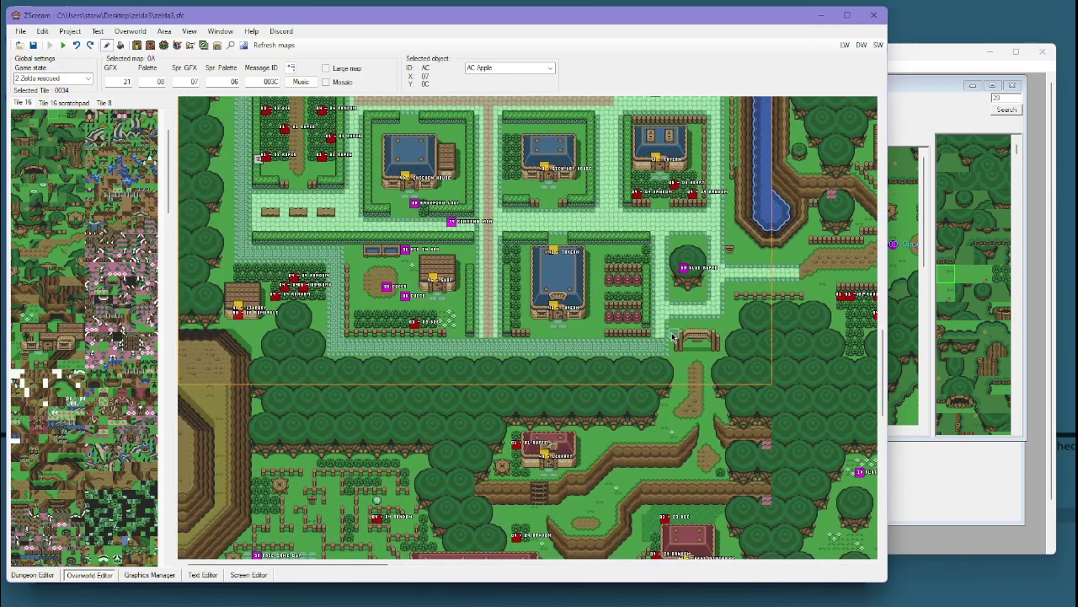
scroll(673, 337, up, 12)
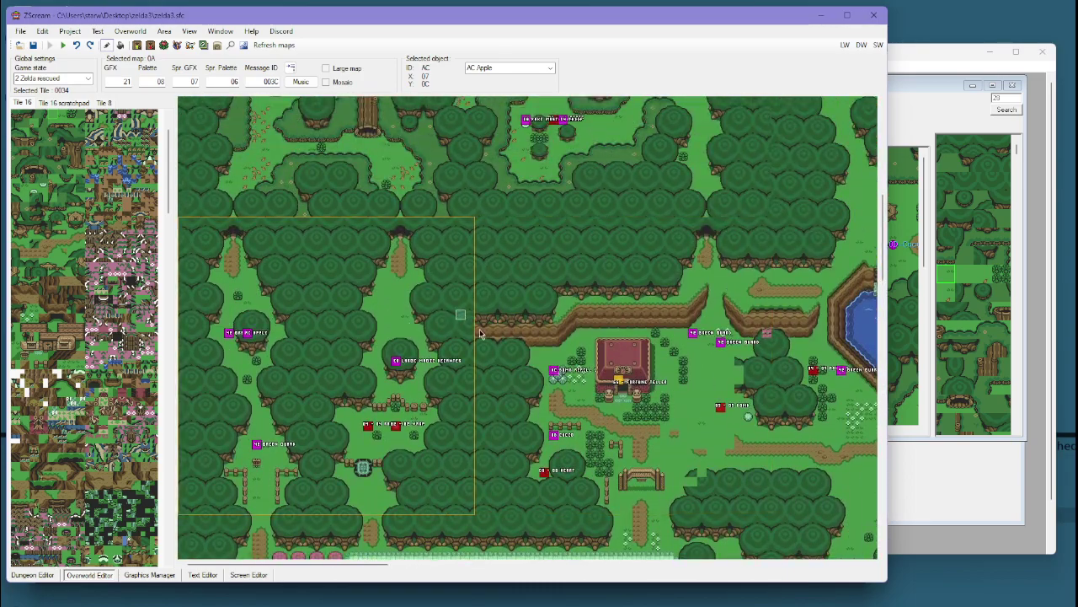
scroll(480, 335, up, 3)
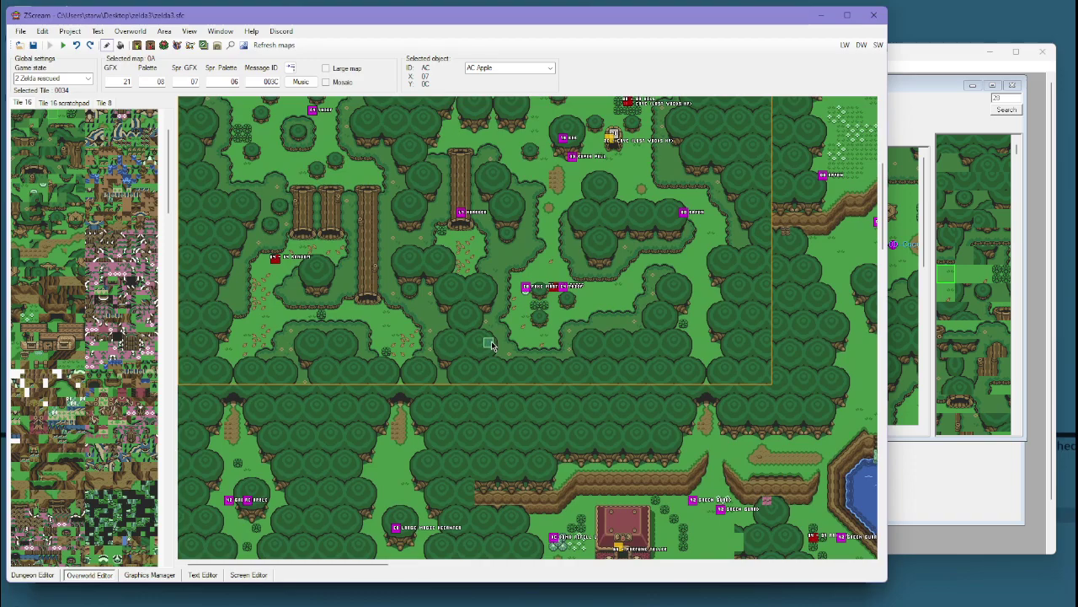
Bring up Hyrule Magic's Area 00 editor for comparison and return to the Lost Woods in ZScream.
click(898, 512)
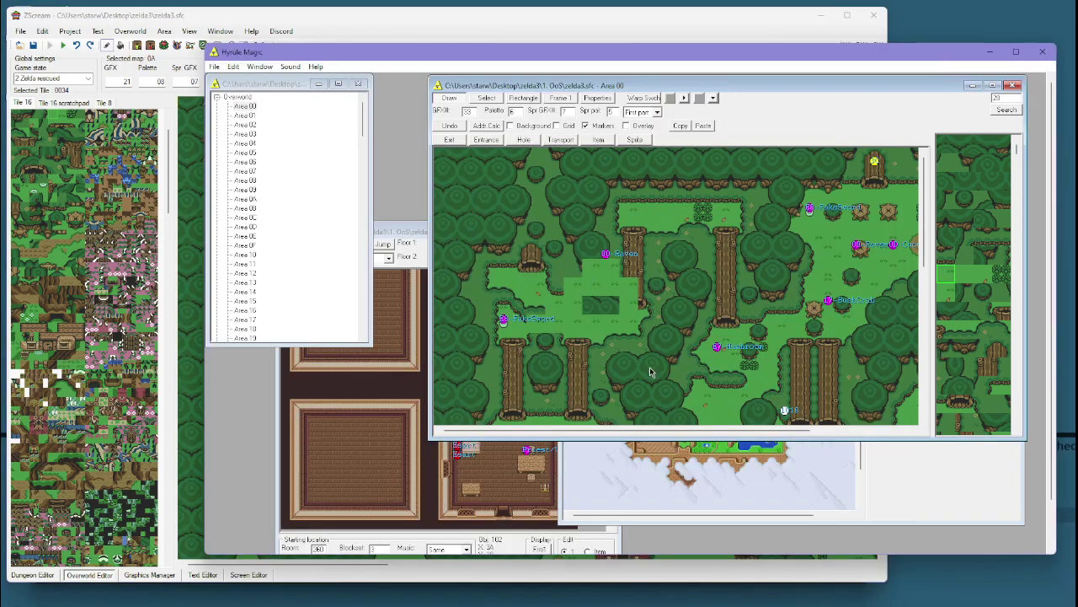
click(898, 512)
click(188, 27)
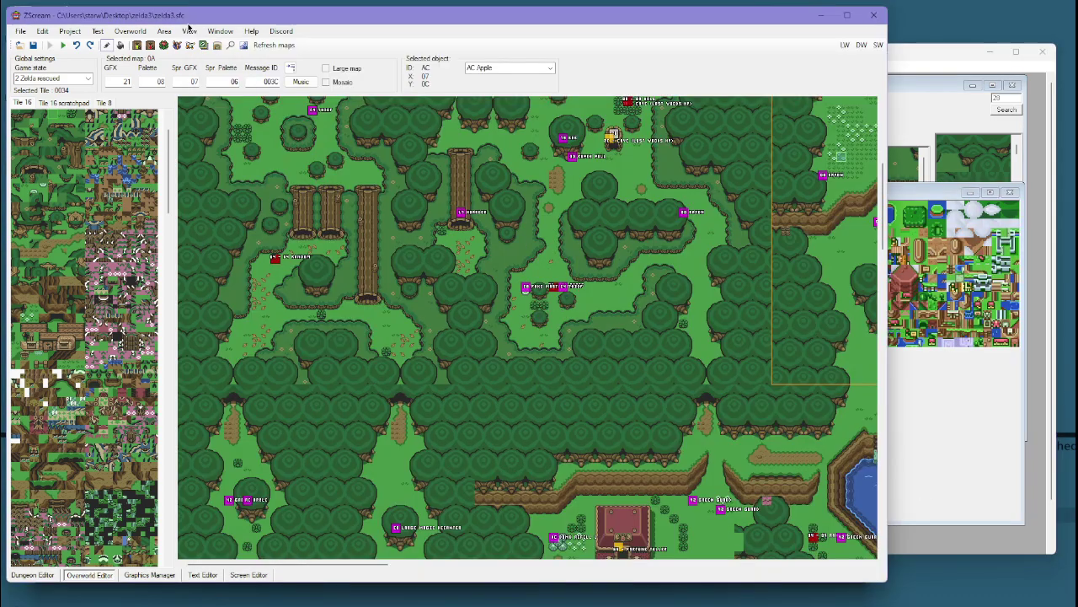
scroll(462, 246, up, 5)
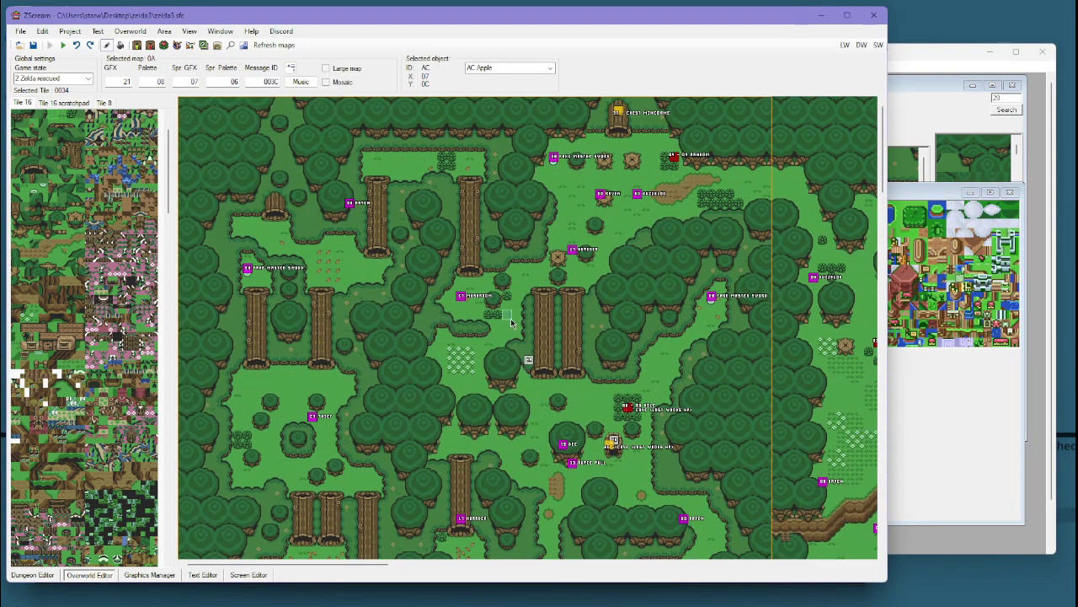
Copy the fortune teller's house on map 11 and stamp a duplicate directly east of it.
scroll(506, 313, down, 6)
scroll(506, 314, down, 5)
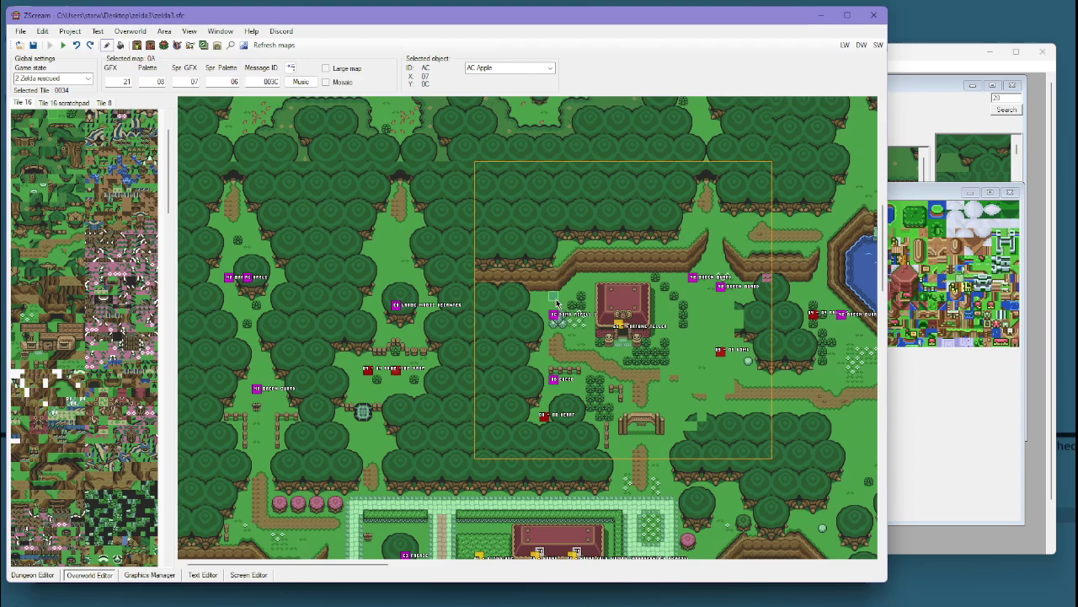
drag(556, 303, 611, 228)
right_drag(599, 285, 648, 349)
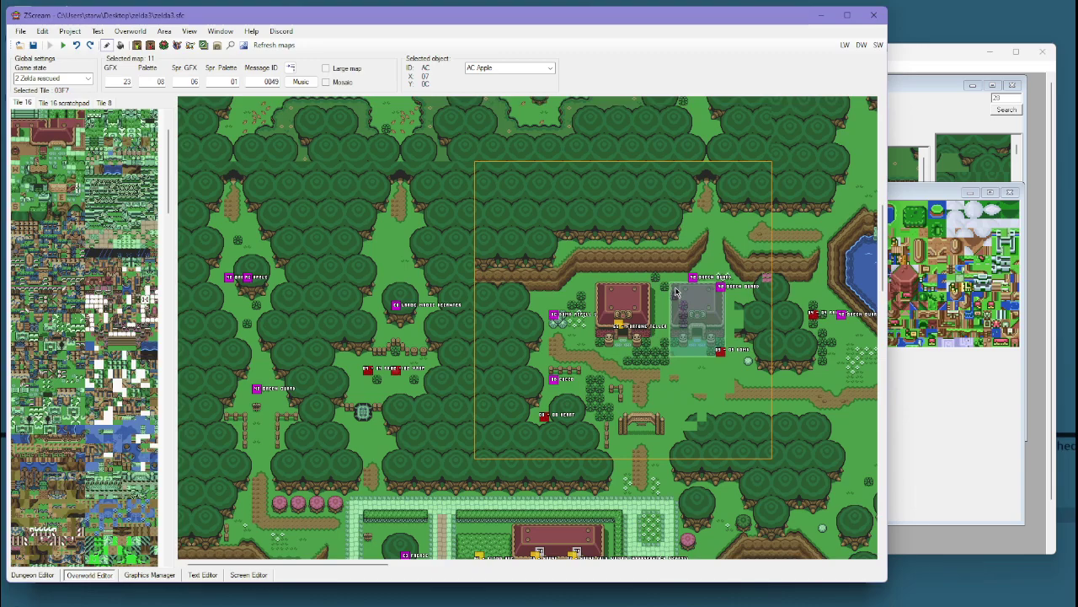
click(674, 287)
right_click(704, 306)
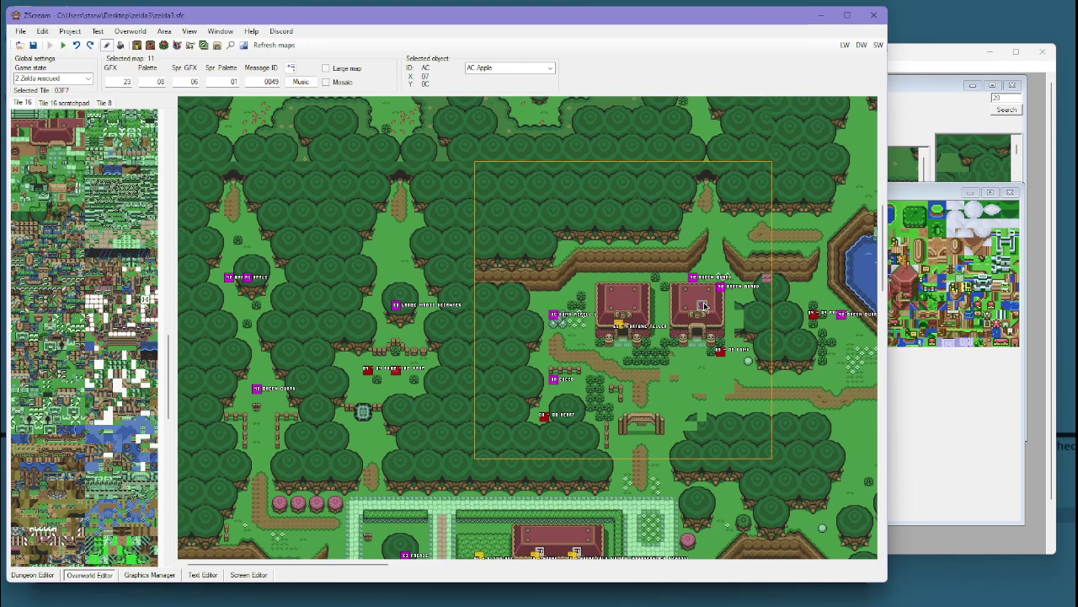